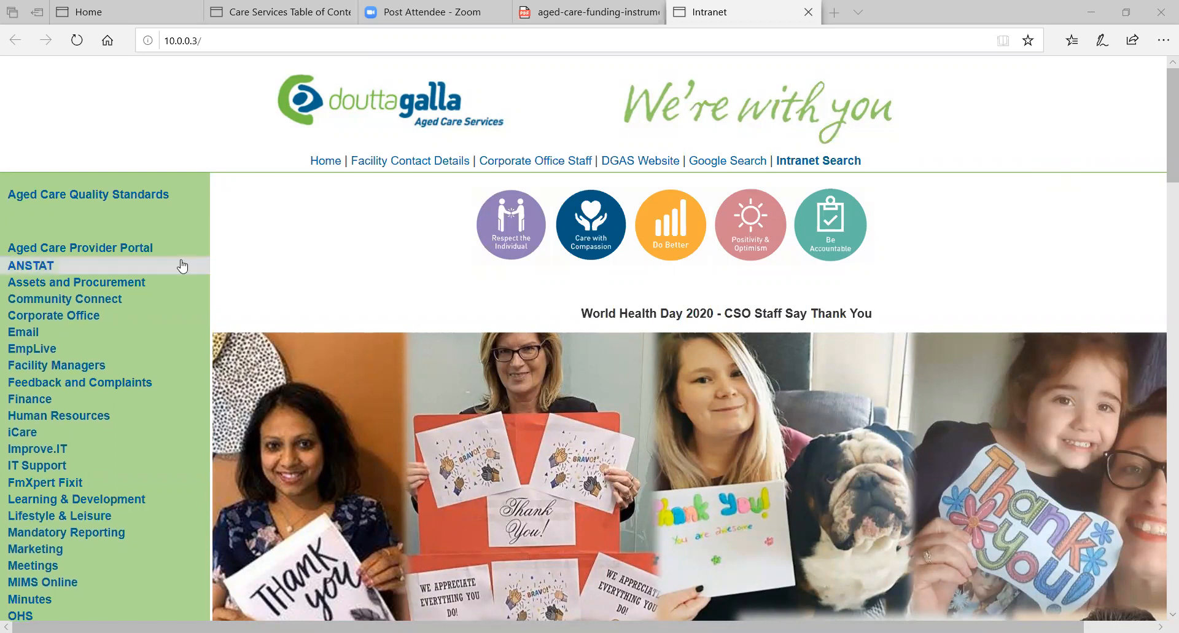
# Step: Open the RiskMan Live Site from the intranet's Risk Management page and submit the user login
pyautogui.scroll(-5, 101, 318)
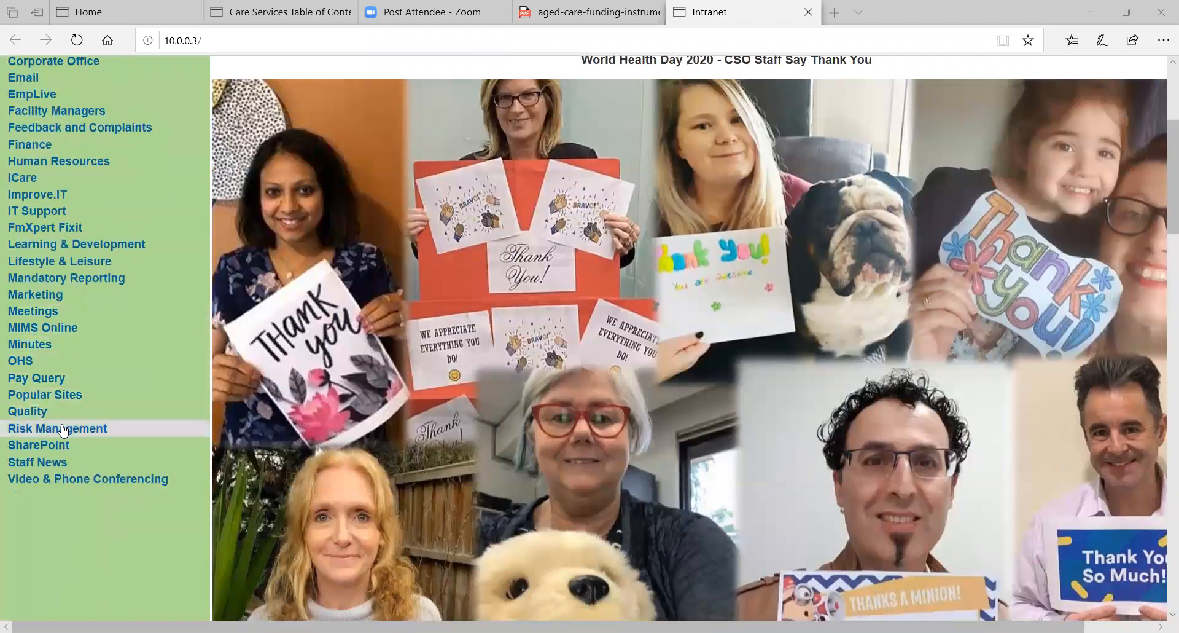
pyautogui.click(64, 430)
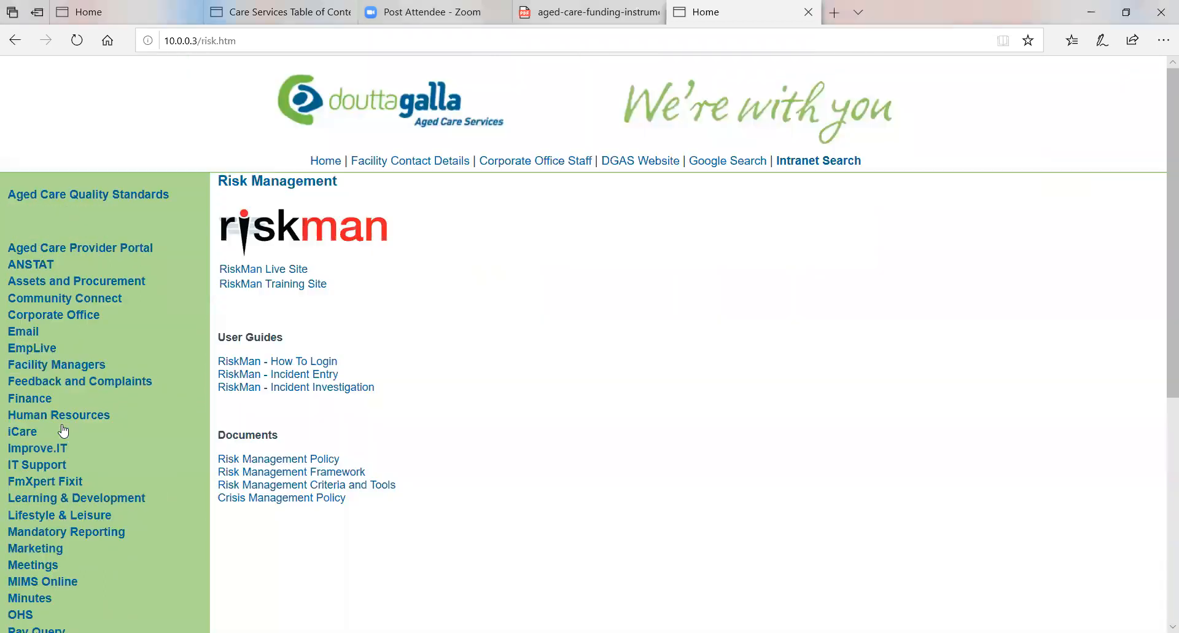
pyautogui.click(264, 269)
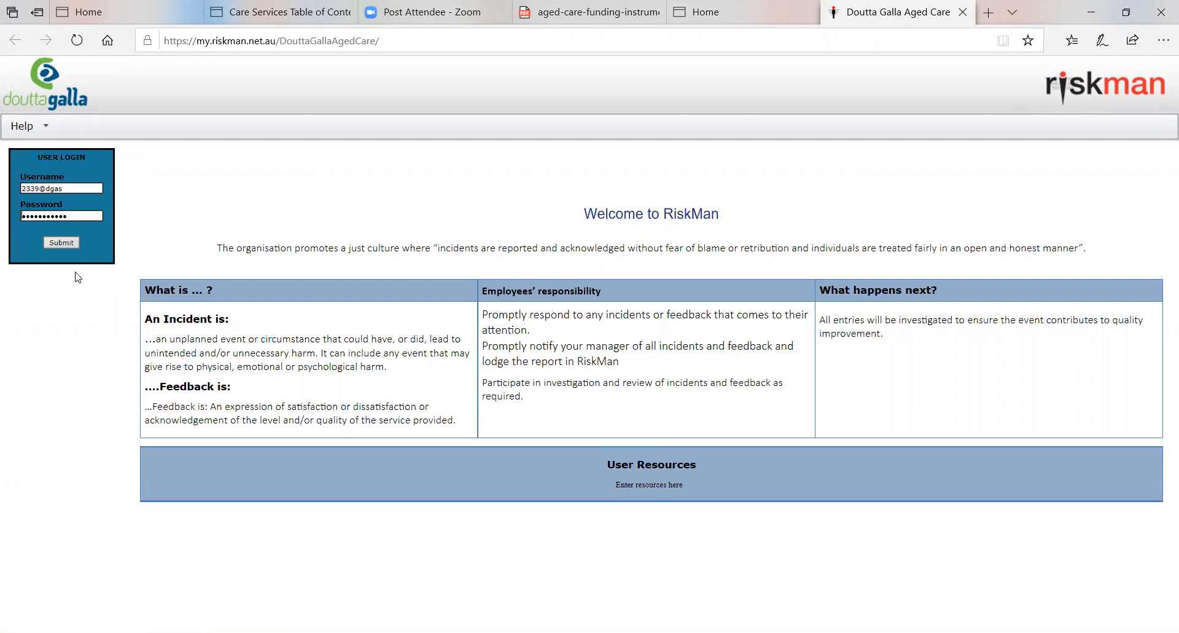
pyautogui.click(61, 242)
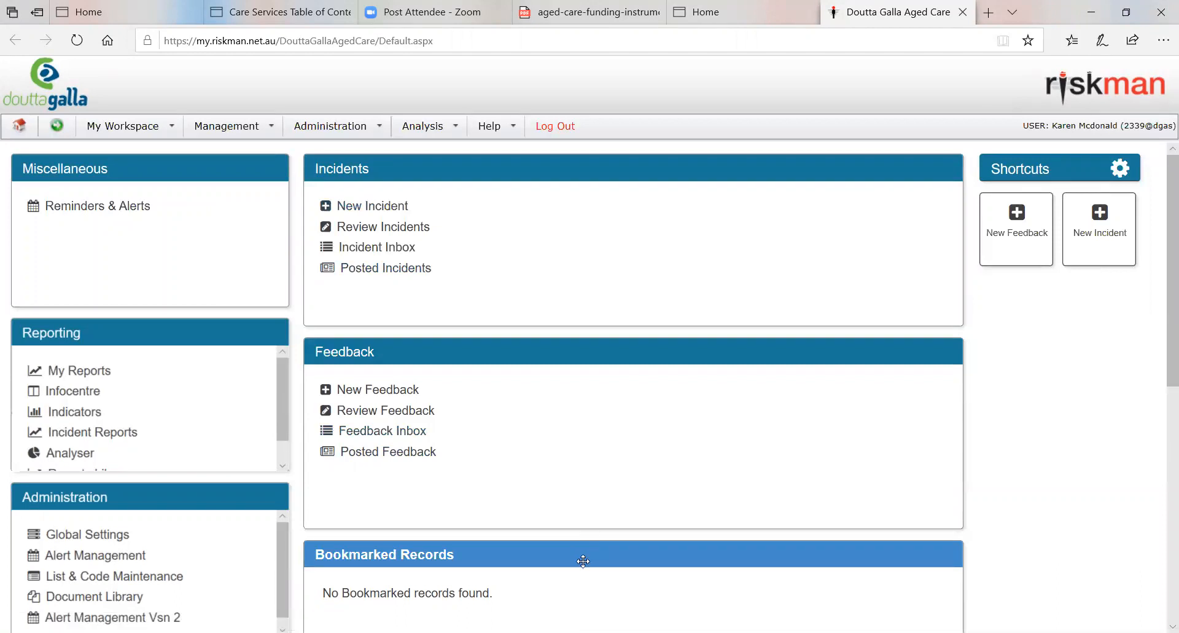
pyautogui.moveTo(583, 564); pyautogui.dragTo(589, 352)
pyautogui.moveTo(534, 553); pyautogui.dragTo(526, 345)
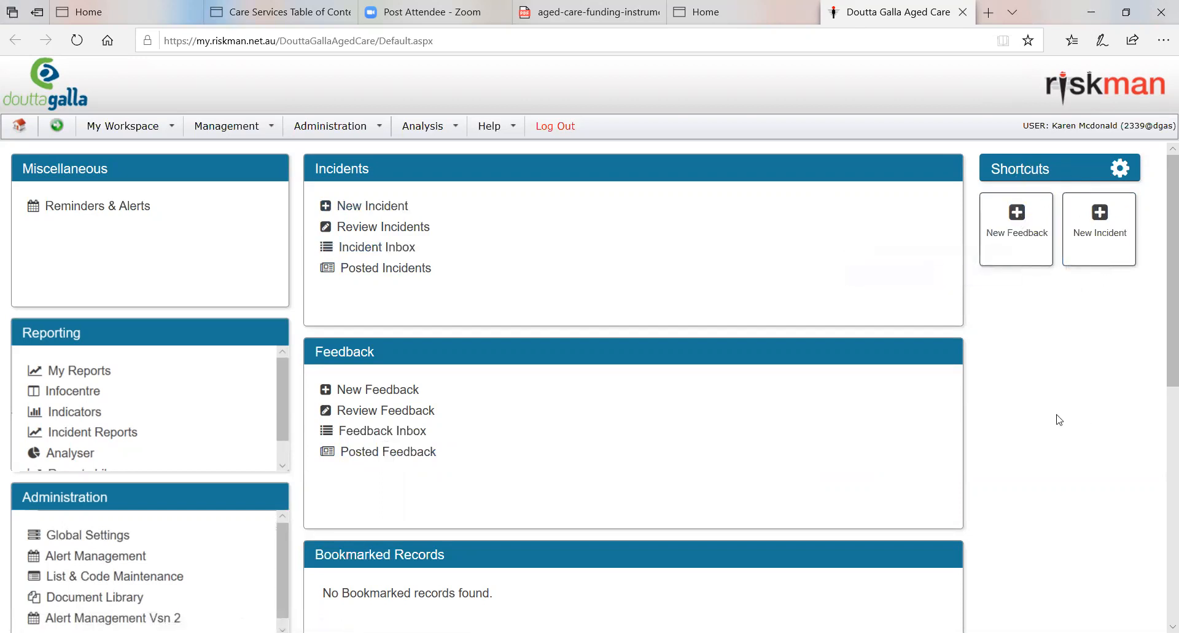
pyautogui.click(234, 129)
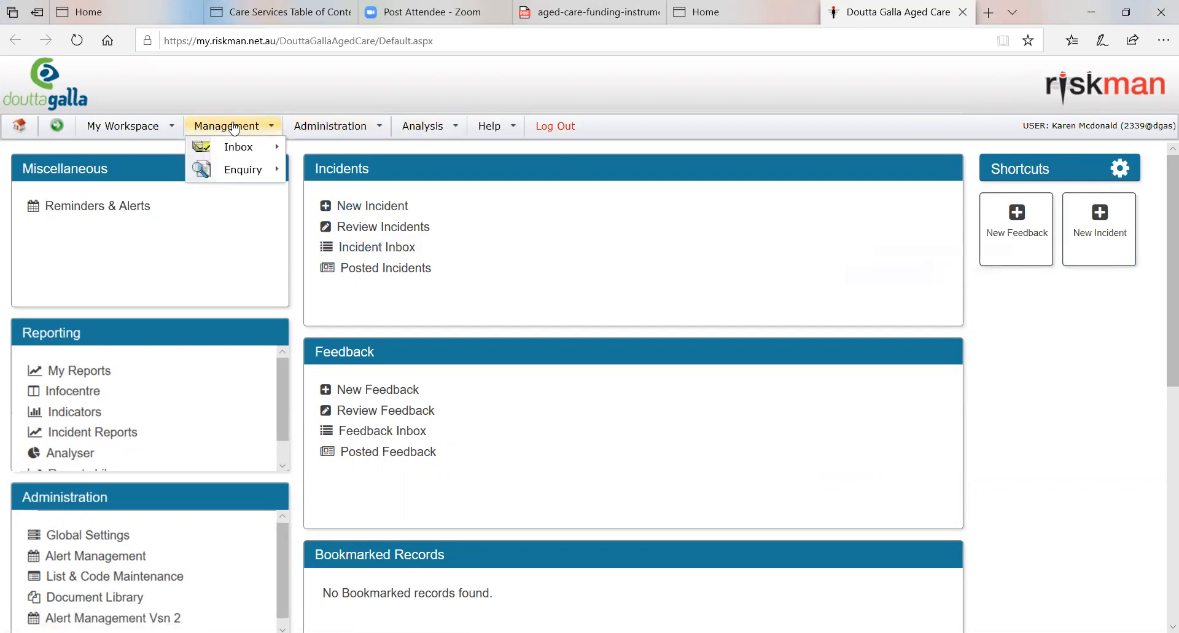
# Step: Start a new incident entry from the workspace options
pyautogui.click(116, 129)
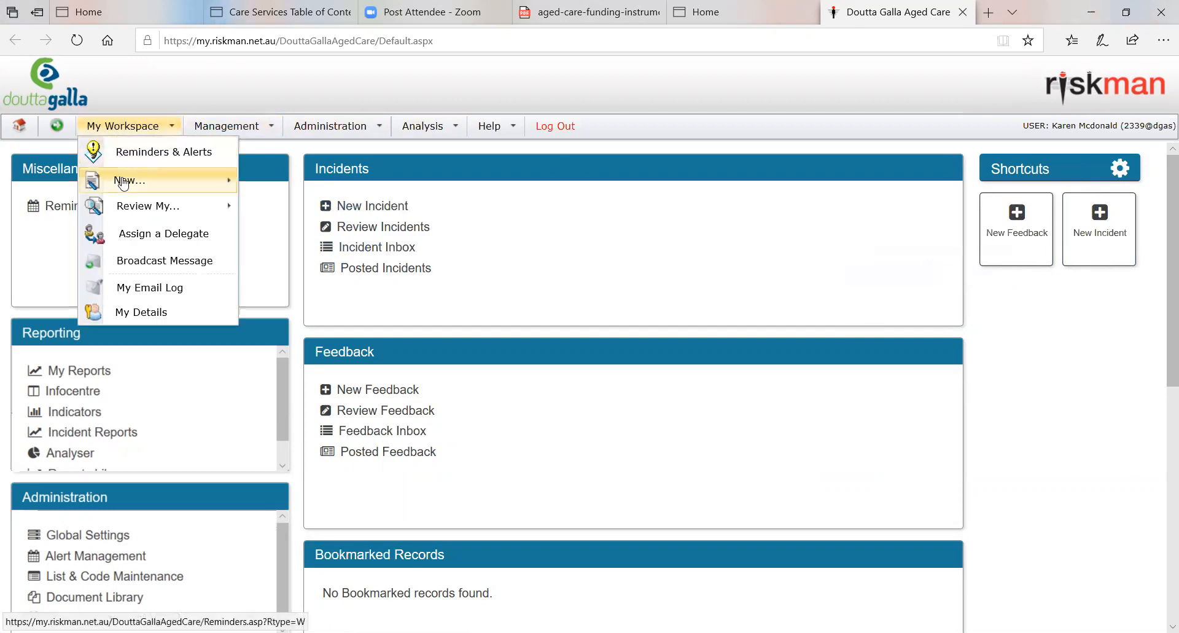
pyautogui.moveTo(124, 183)
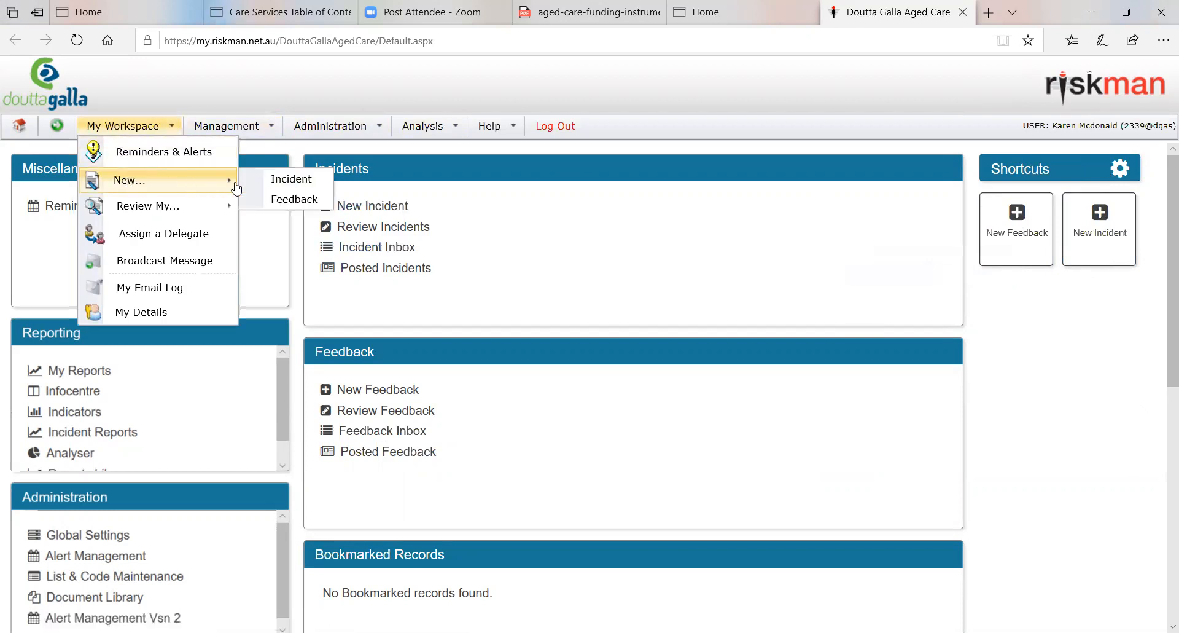
pyautogui.click(288, 185)
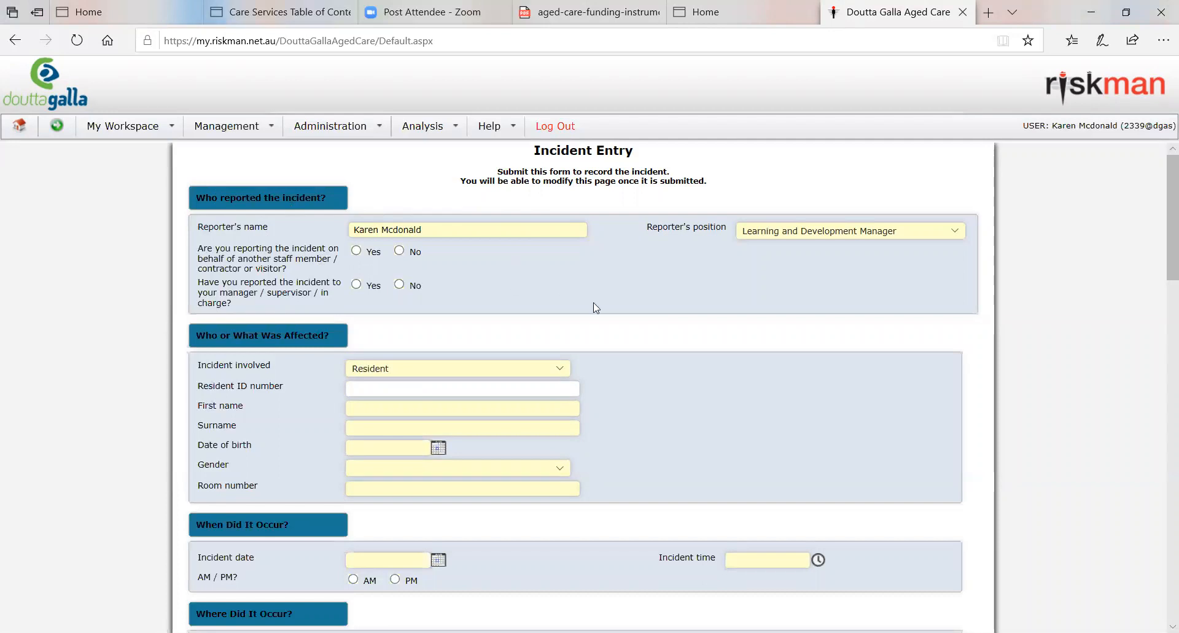
# Step: Keep Learning and Development Manager as reporter's position, answering No to reporting on another's behalf and Yes to having reported to the manager
pyautogui.click(963, 236)
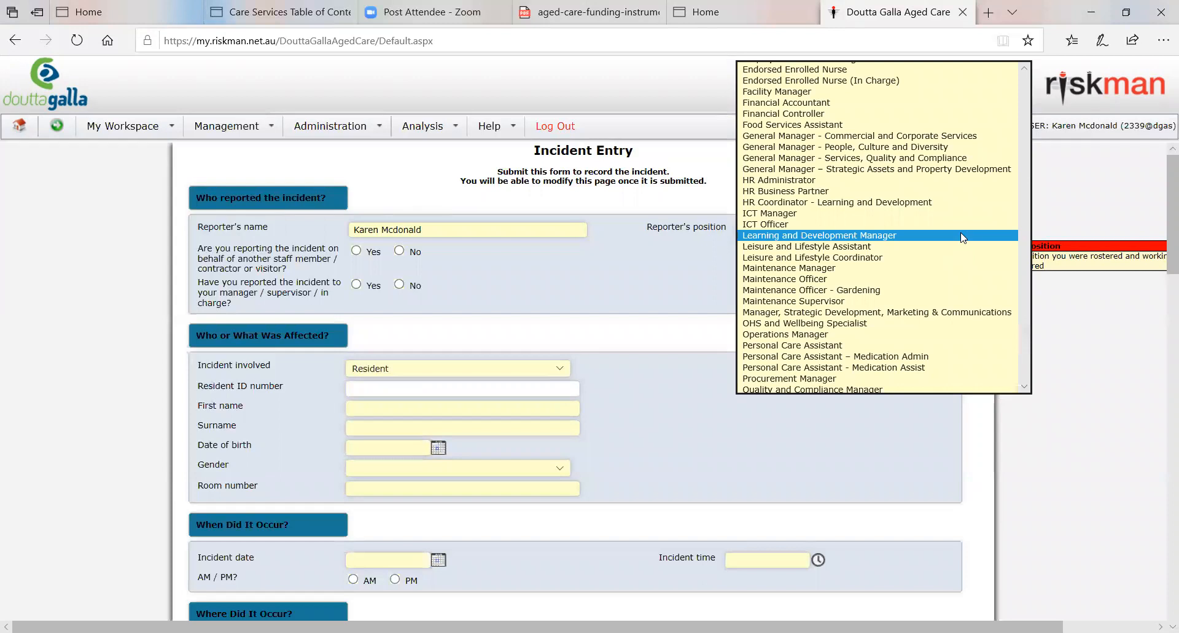
pyautogui.click(963, 236)
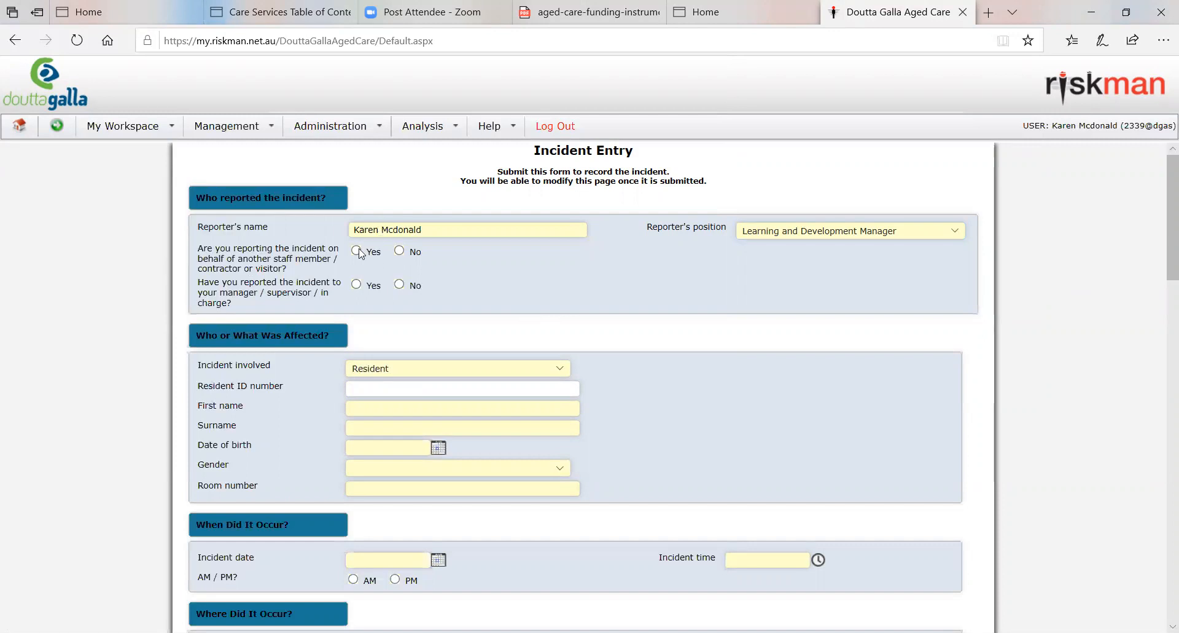
pyautogui.click(400, 251)
pyautogui.click(356, 251)
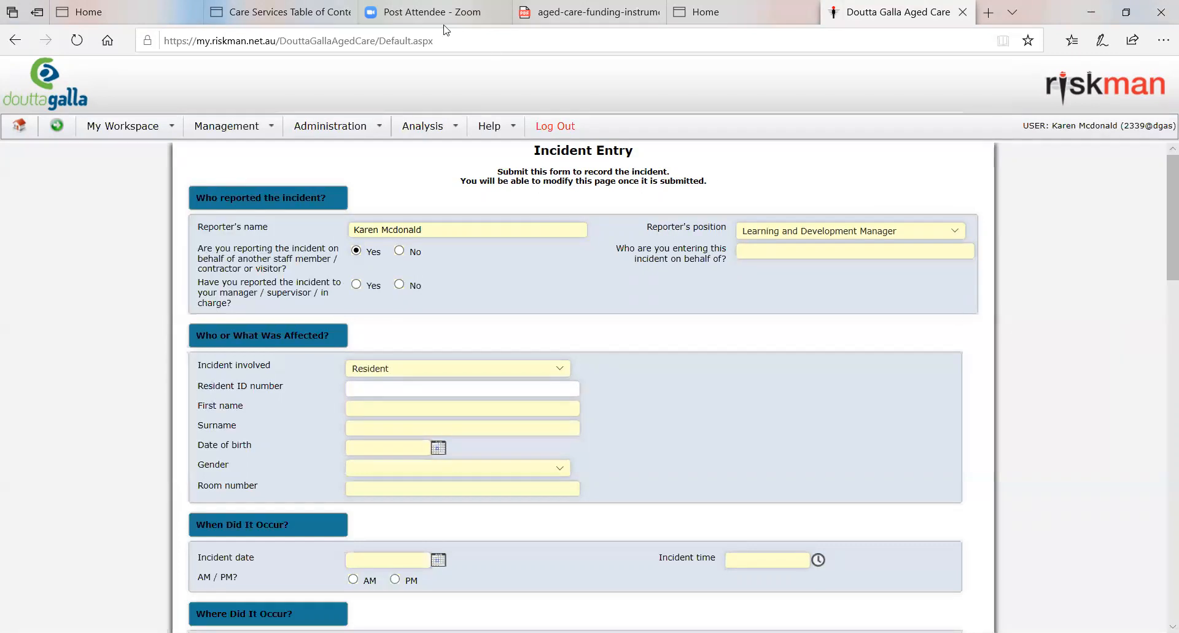
pyautogui.click(399, 251)
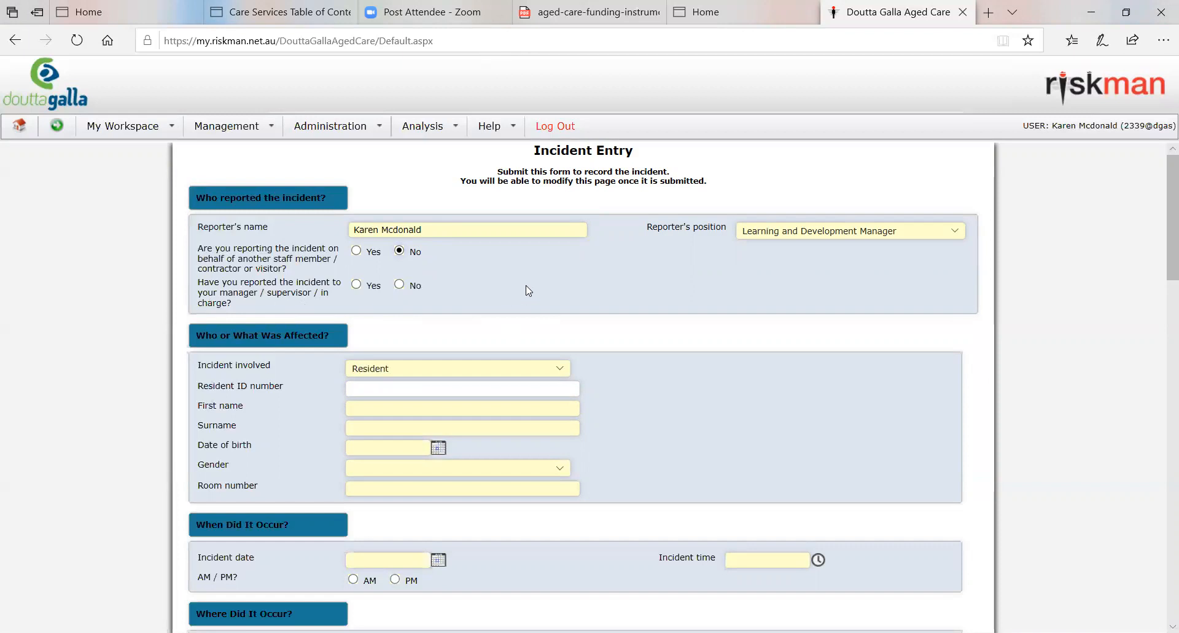
pyautogui.click(356, 286)
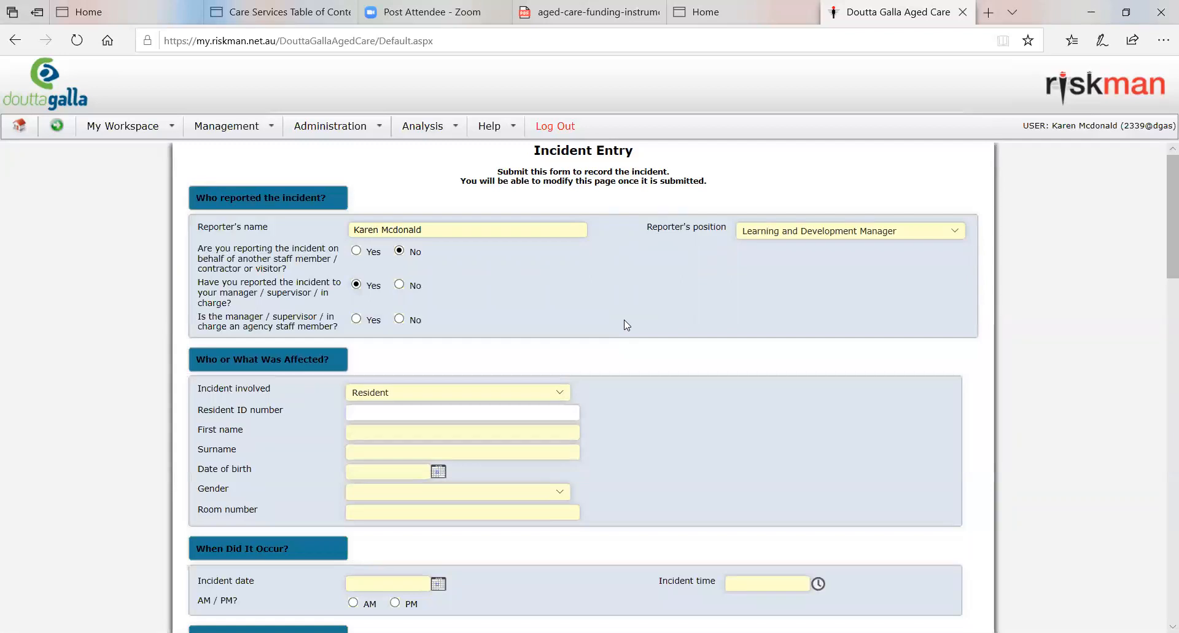
# Step: Mark the informed manager as an agency staff member and enter the agency staff member's name
pyautogui.click(356, 319)
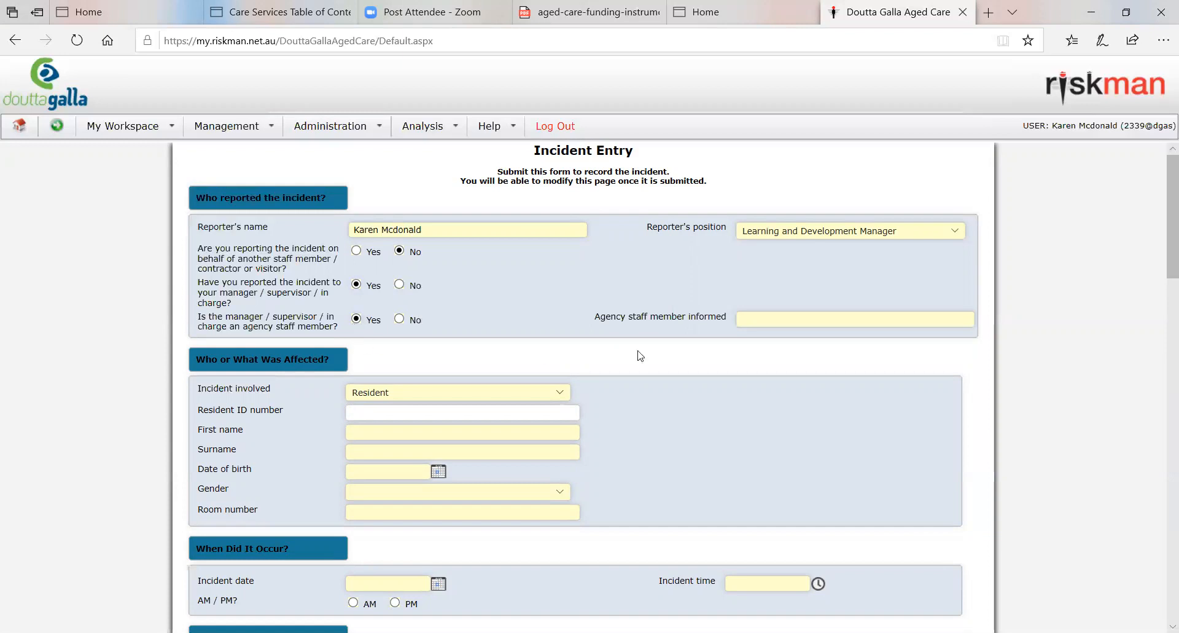
pyautogui.click(932, 314)
pyautogui.write('iahariin')
pyautogui.press('BackSpace')
pyautogui.press('BackSpace')
pyautogui.press('BackSpace')
pyautogui.press('BackSpace')
pyautogui.press('BackSpace')
pyautogui.press('BackSpace')
pyautogui.press('BackSpace')
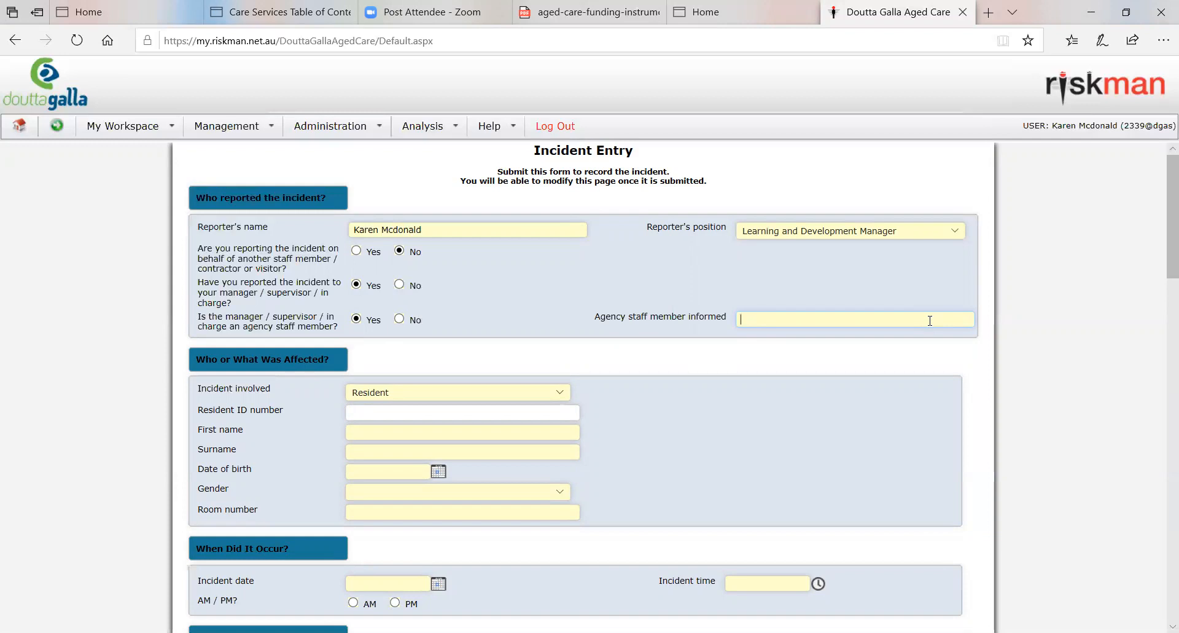
pyautogui.write('Karen (A')
pyautogui.press('BackSpace')
pyautogui.write('HCA)')
pyautogui.press('BackSpace')
pyautogui.press('BackSpace')
pyautogui.press('BackSpace')
pyautogui.press('BackSpace')
pyautogui.press('BackSpace')
pyautogui.press('BackSpace')
pyautogui.press('BackSpace')
pyautogui.press('BackSpace')
pyautogui.press('BackSpace')
pyautogui.press('BackSpace')
pyautogui.press('BackSpace')
# Step: Answer No to the manager being agency staff and choose the informed manager by filtering users by first name
pyautogui.click(399, 319)
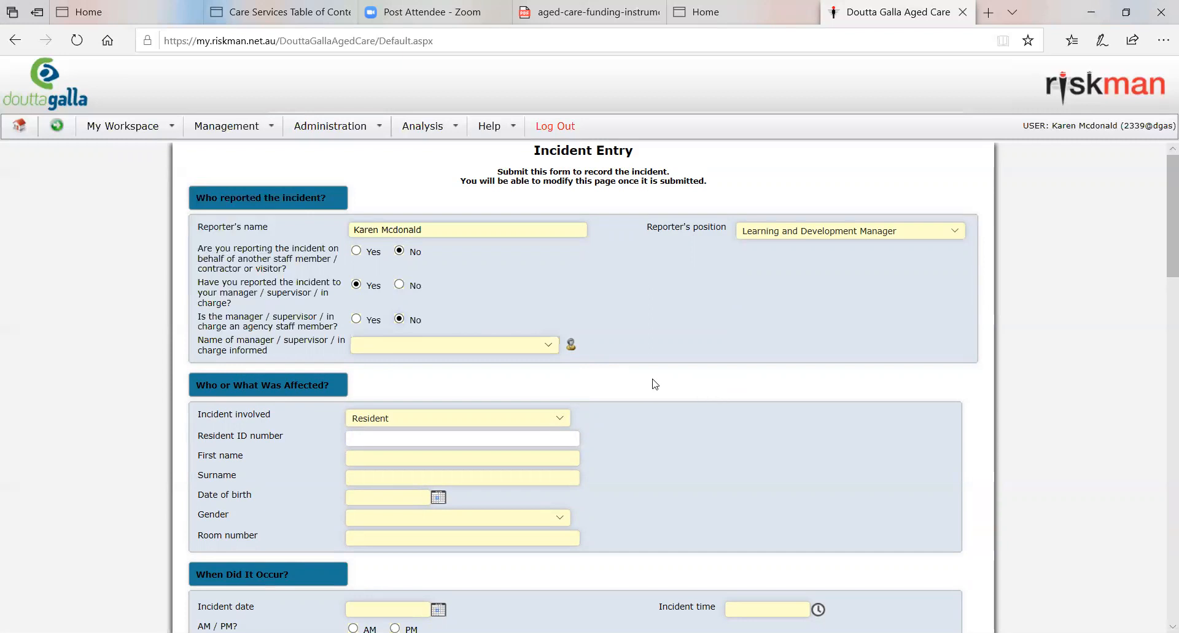
pyautogui.click(571, 344)
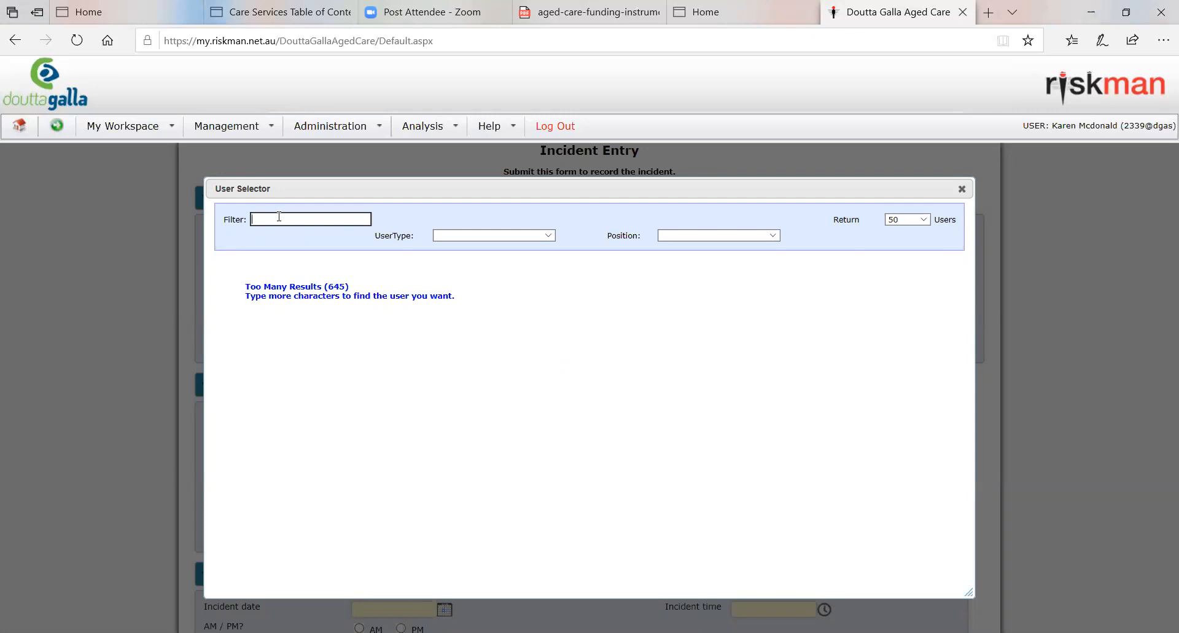
pyautogui.write('Dani')
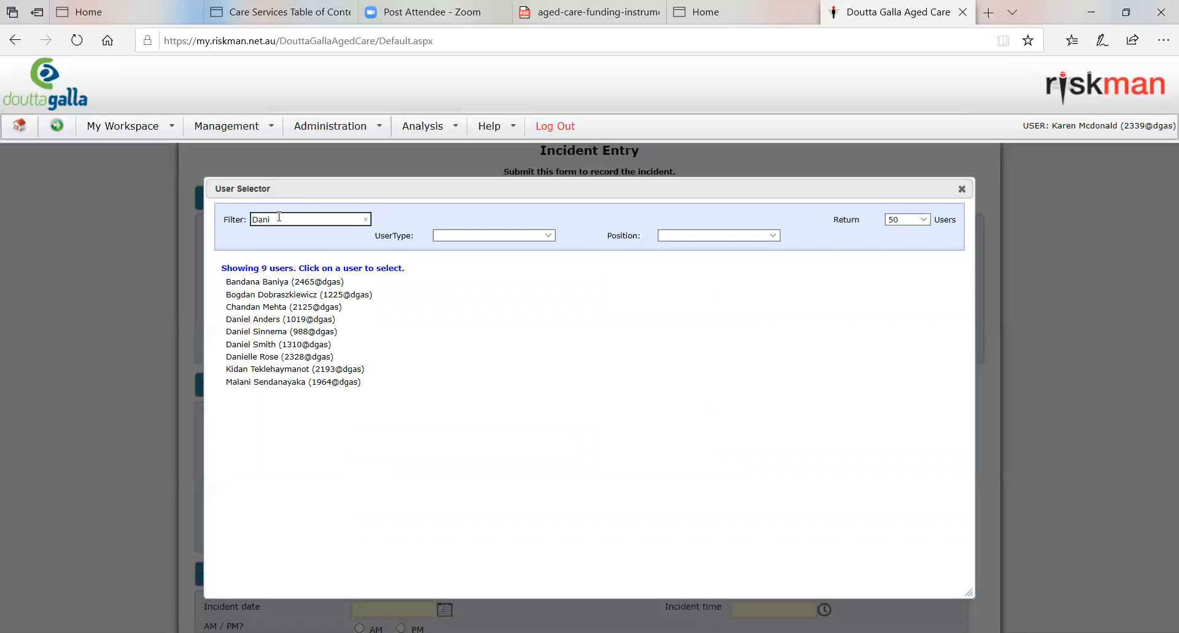
pyautogui.write('e')
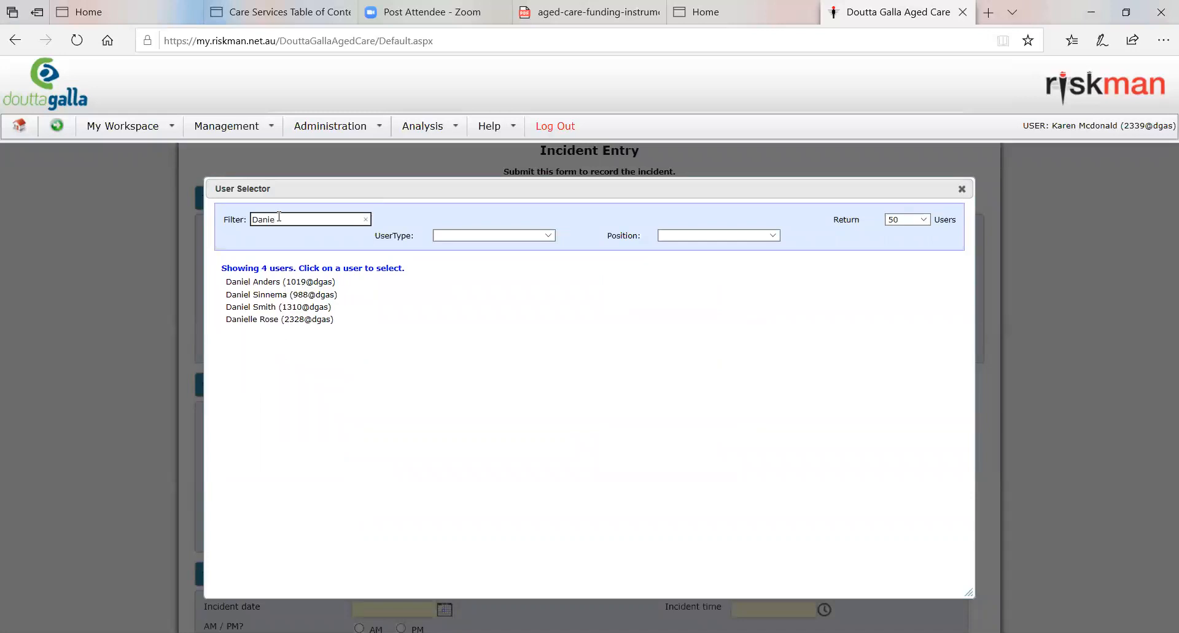
pyautogui.write('ls')
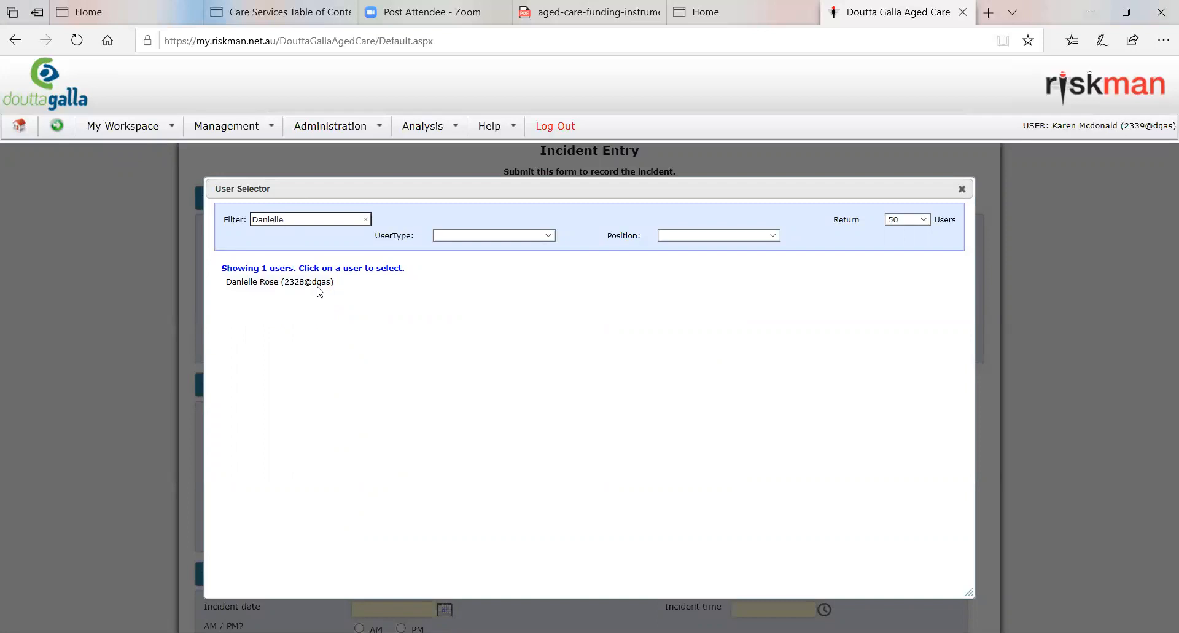
pyautogui.click(304, 282)
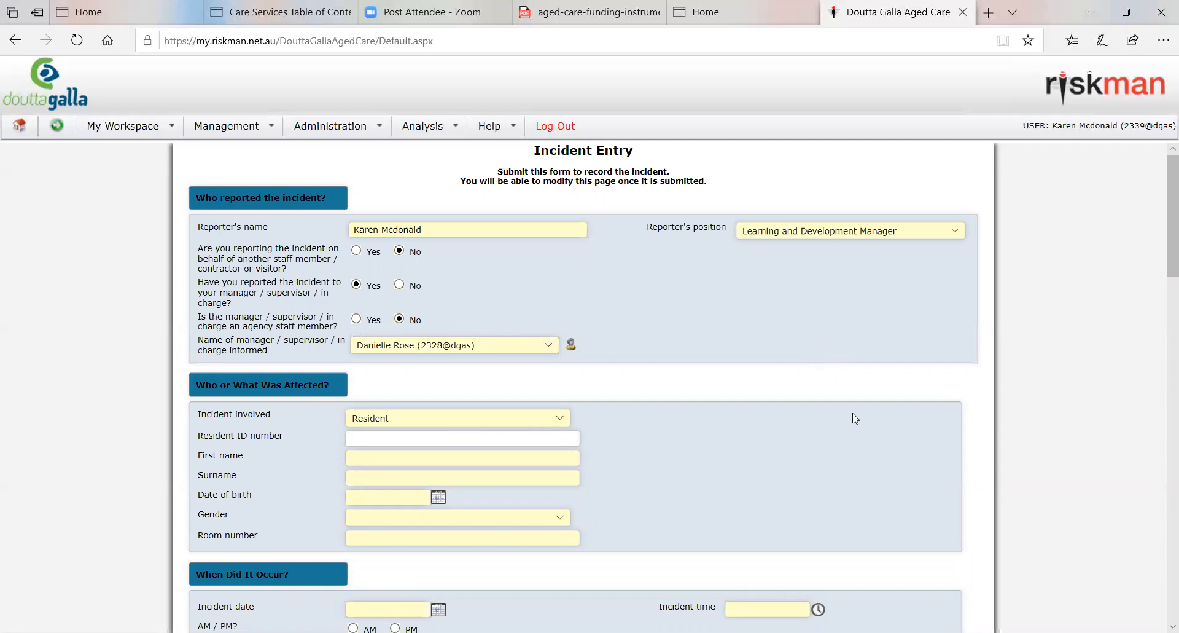
# Step: Examine the options for who the incident involved in the Who or What Was Affected section
pyautogui.scroll(-1, 853, 418)
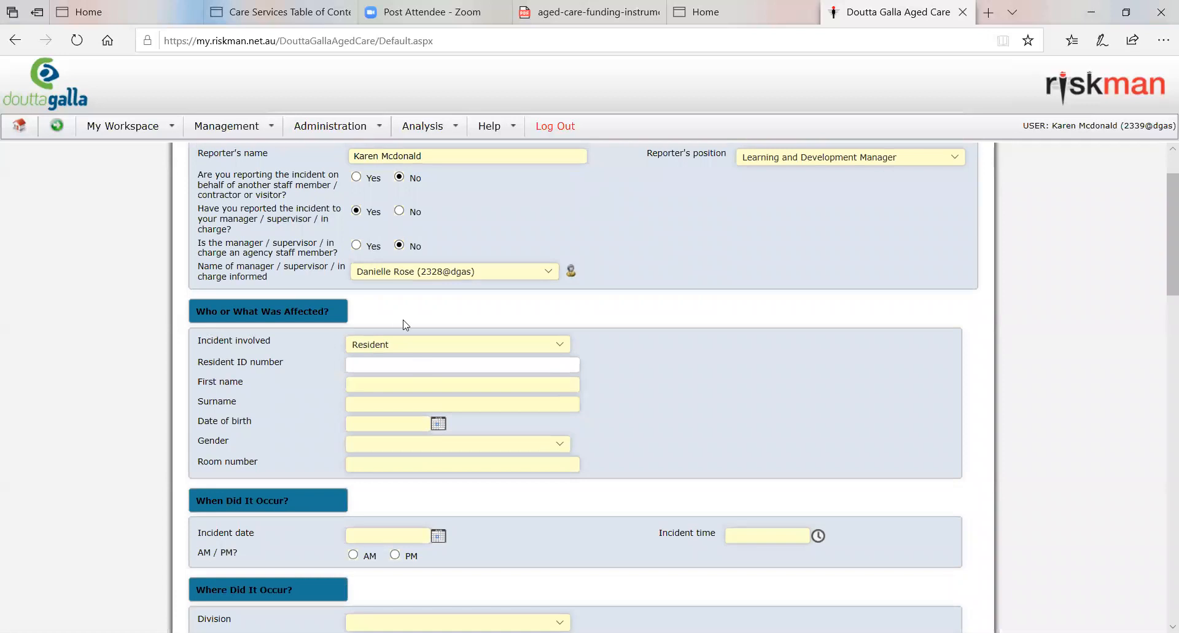
pyautogui.scroll(-1, 704, 389)
pyautogui.scroll(-1, 704, 389)
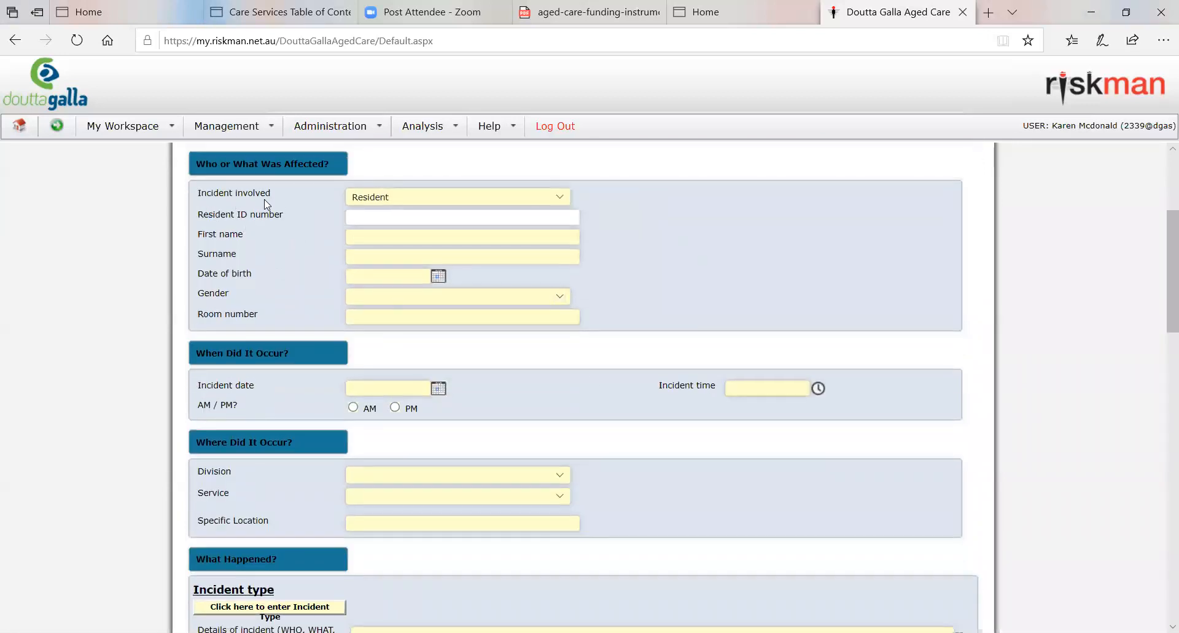
pyautogui.click(560, 195)
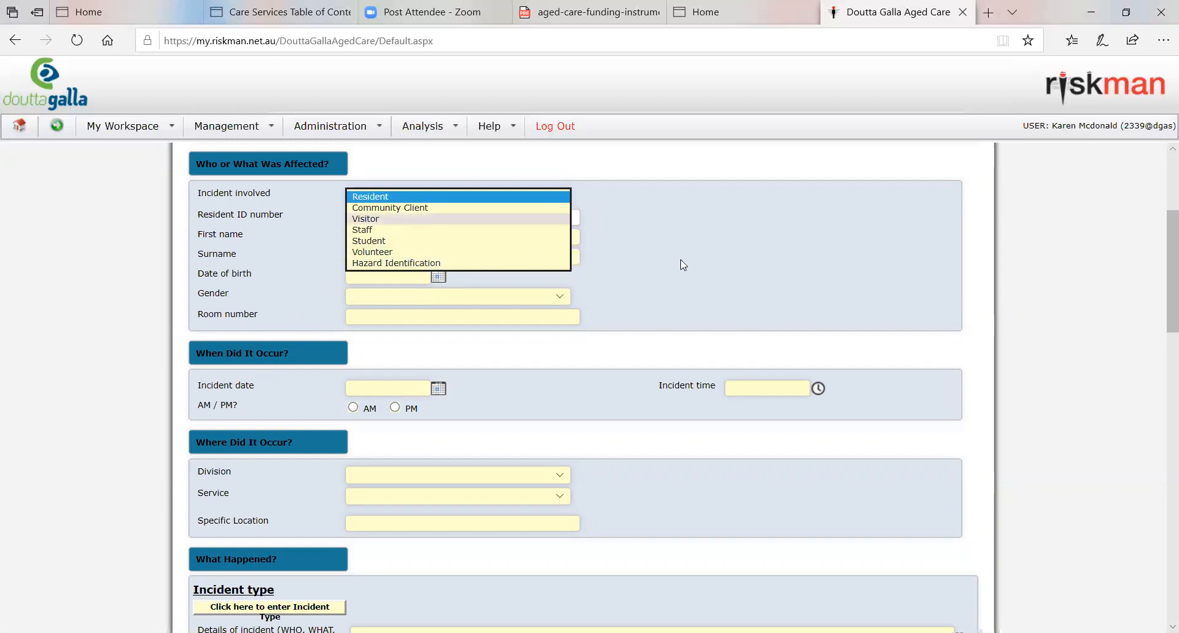
pyautogui.click(731, 233)
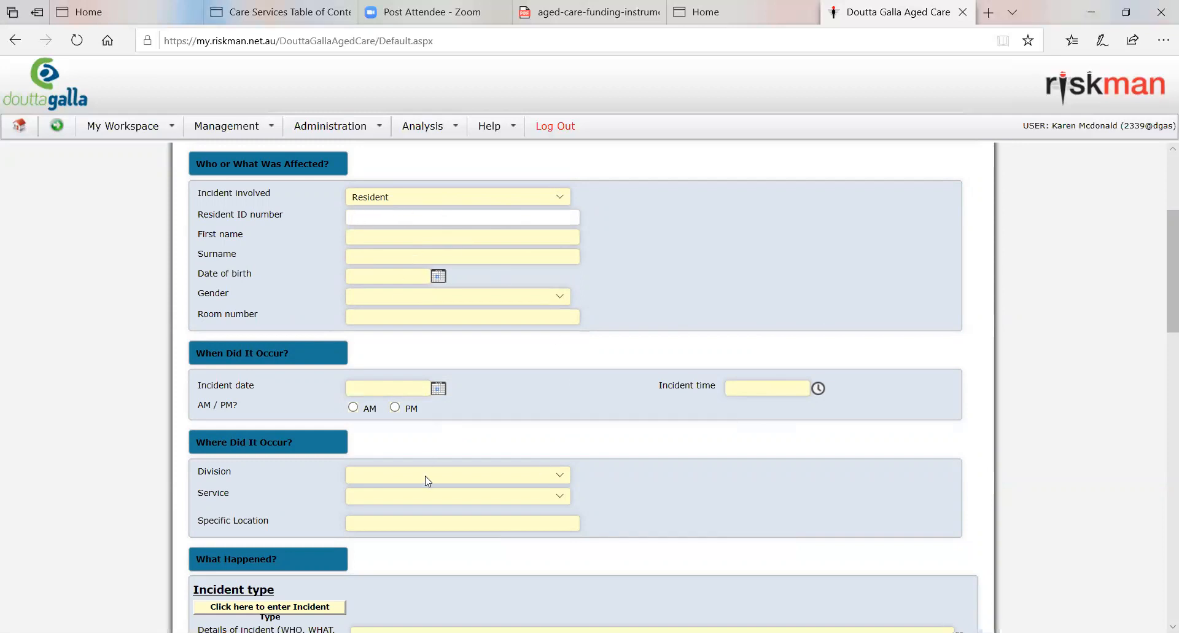
# Step: Switch the incident involved to Staff to view its fields, and return it to Resident
pyautogui.click(560, 197)
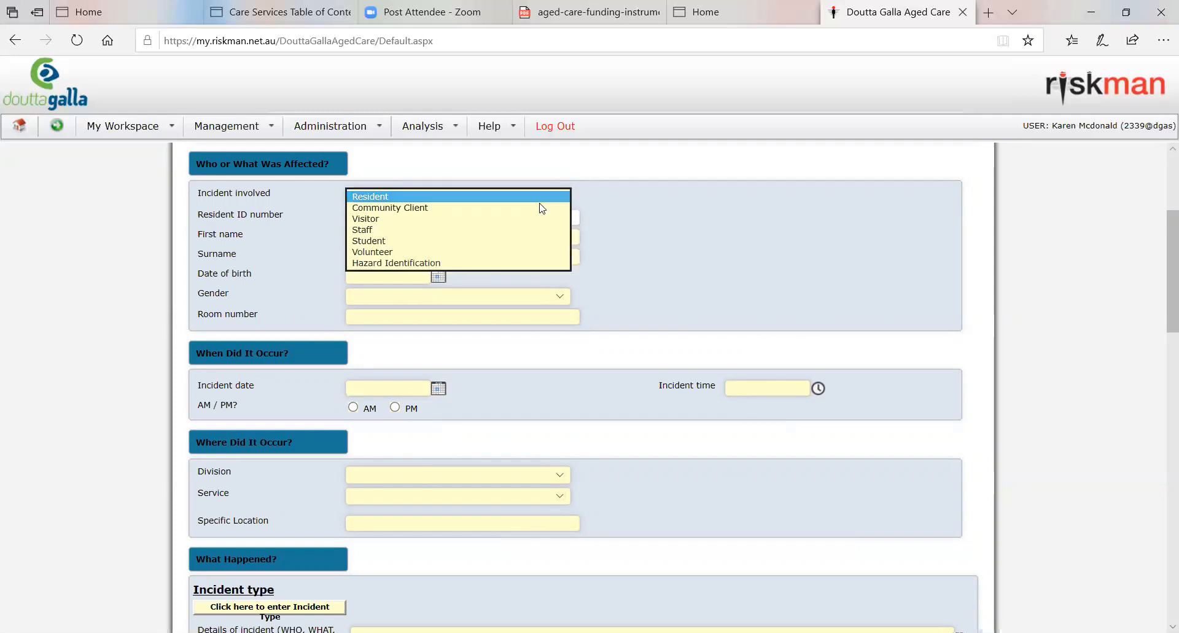
pyautogui.click(427, 231)
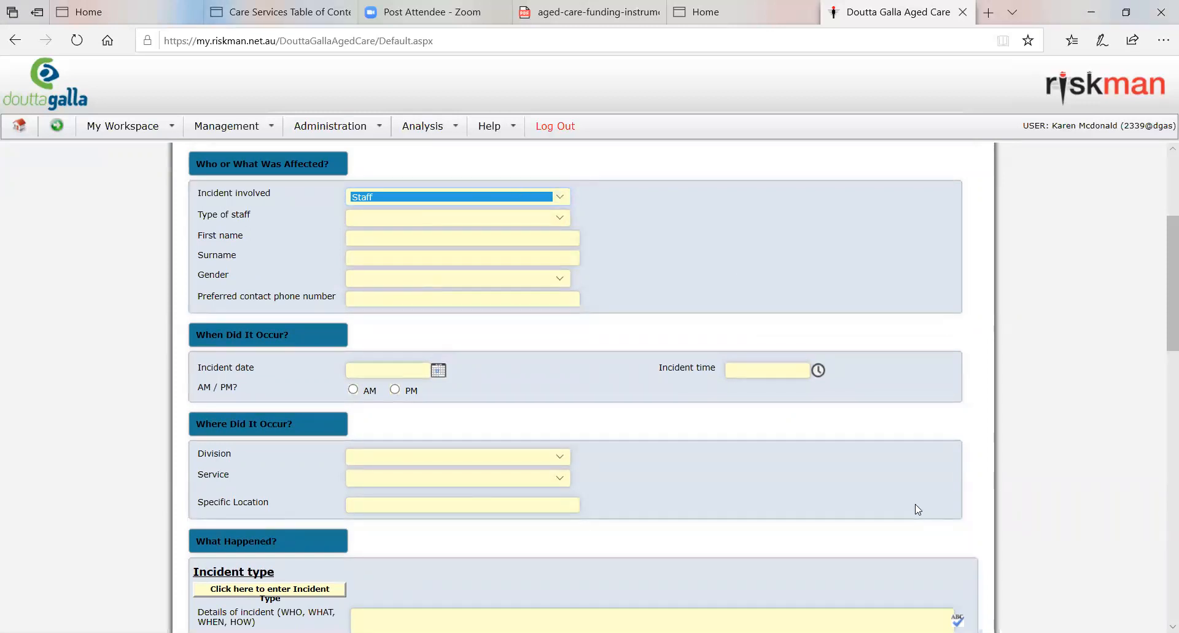
pyautogui.click(557, 197)
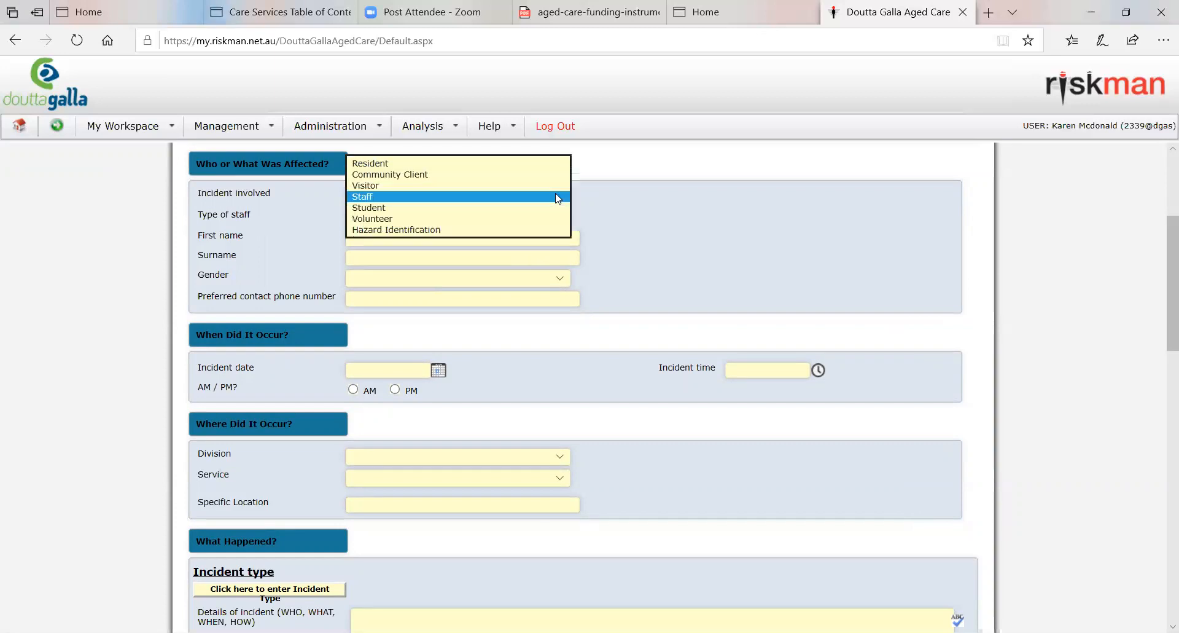
pyautogui.click(372, 164)
pyautogui.click(707, 221)
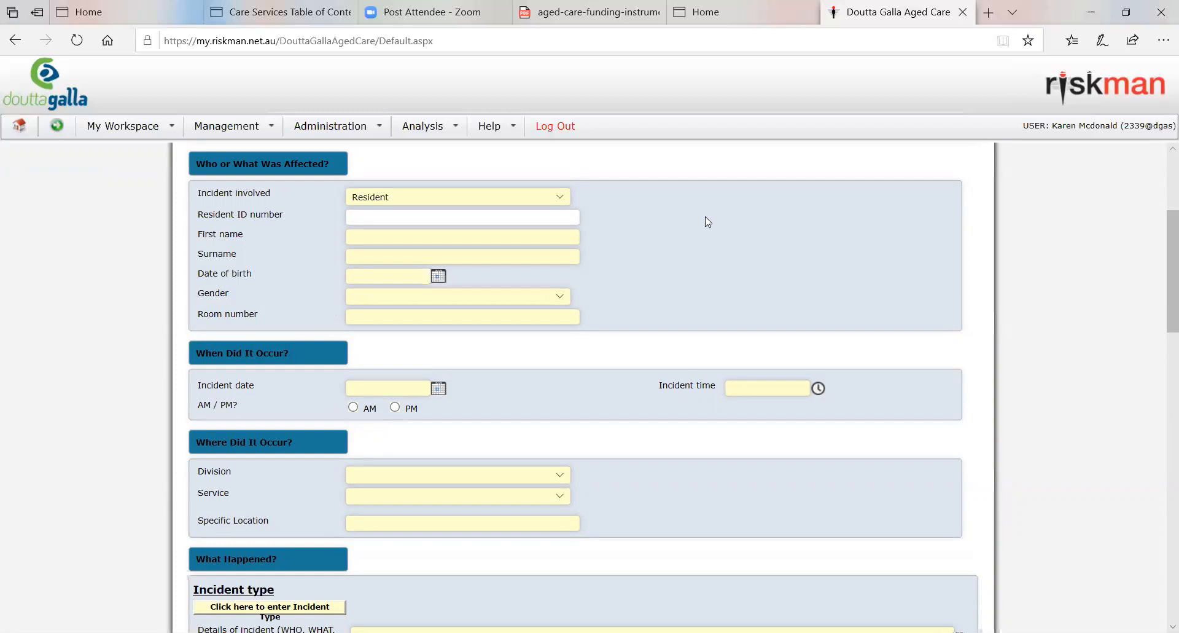
# Step: Switch the incident involved to Hazard Identification to view its shorter form, and set it back to Resident
pyautogui.click(566, 195)
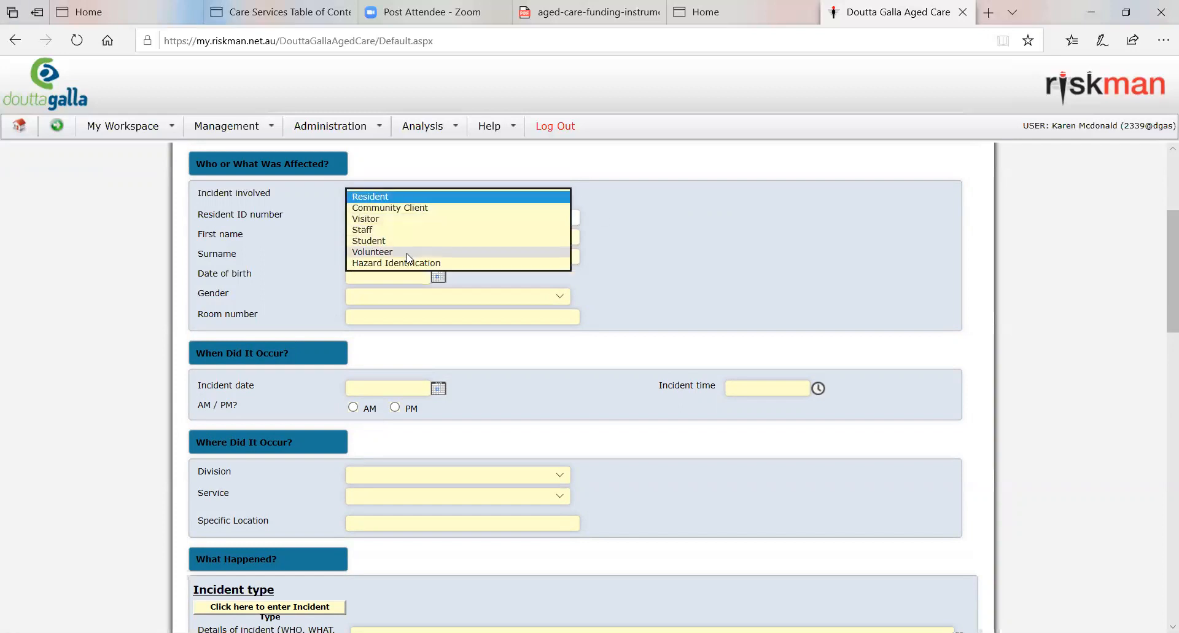
pyautogui.click(409, 263)
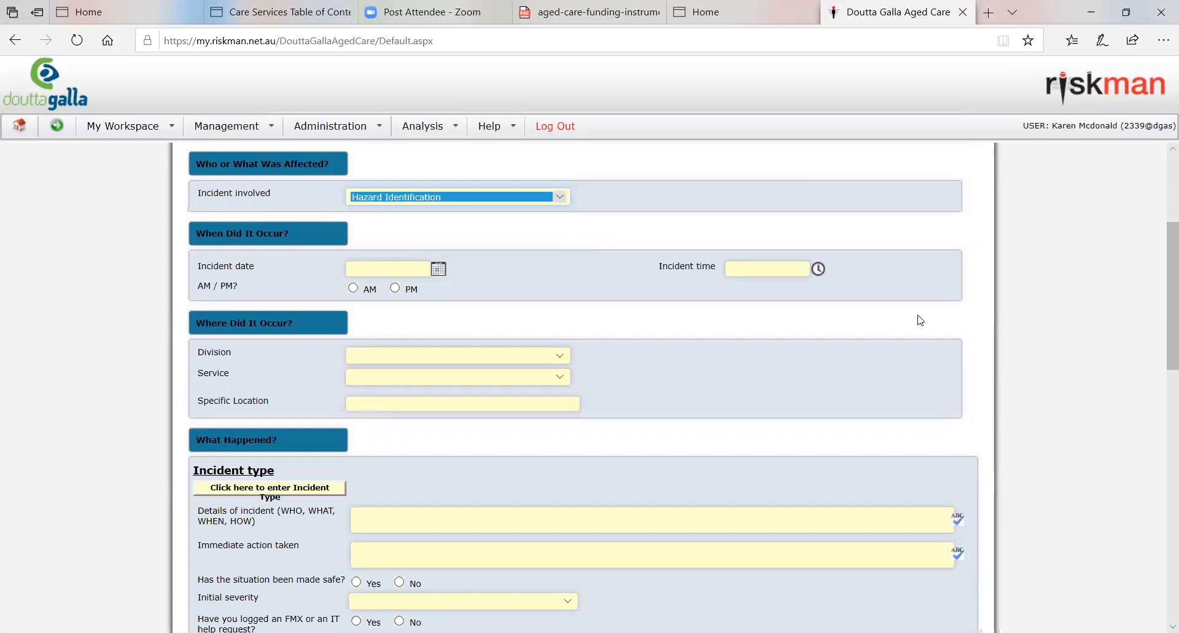
pyautogui.click(566, 200)
pyautogui.press('Up')
pyautogui.press('Up')
pyautogui.press('Up')
pyautogui.press('Up')
pyautogui.press('Up')
pyautogui.press('Up')
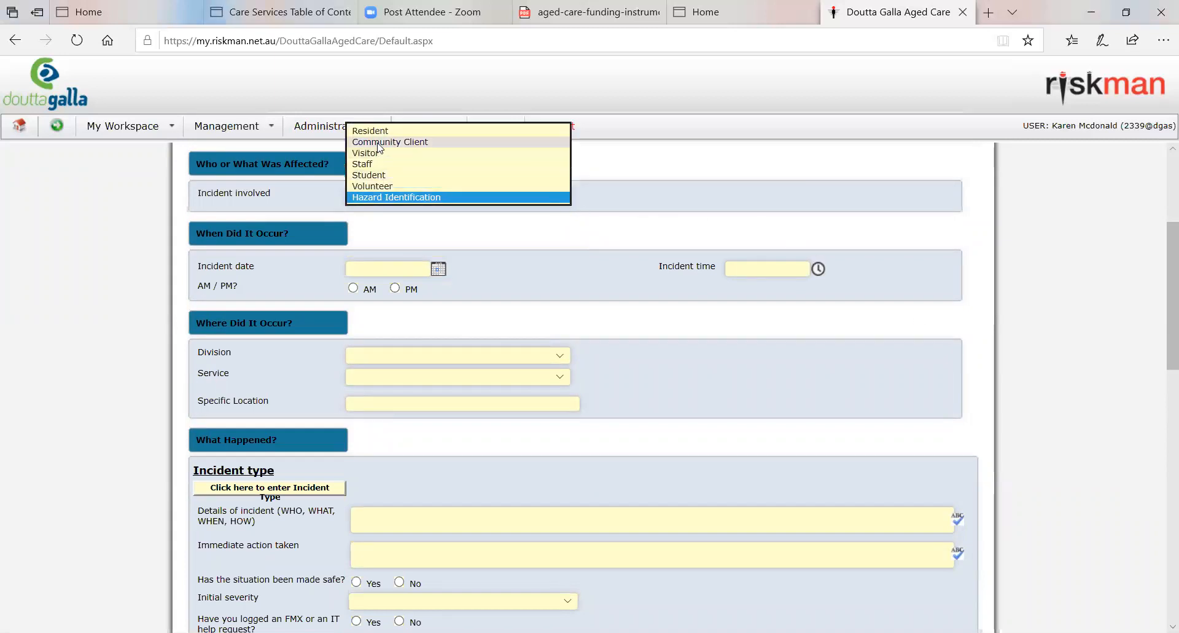
pyautogui.press('Return')
pyautogui.click(814, 302)
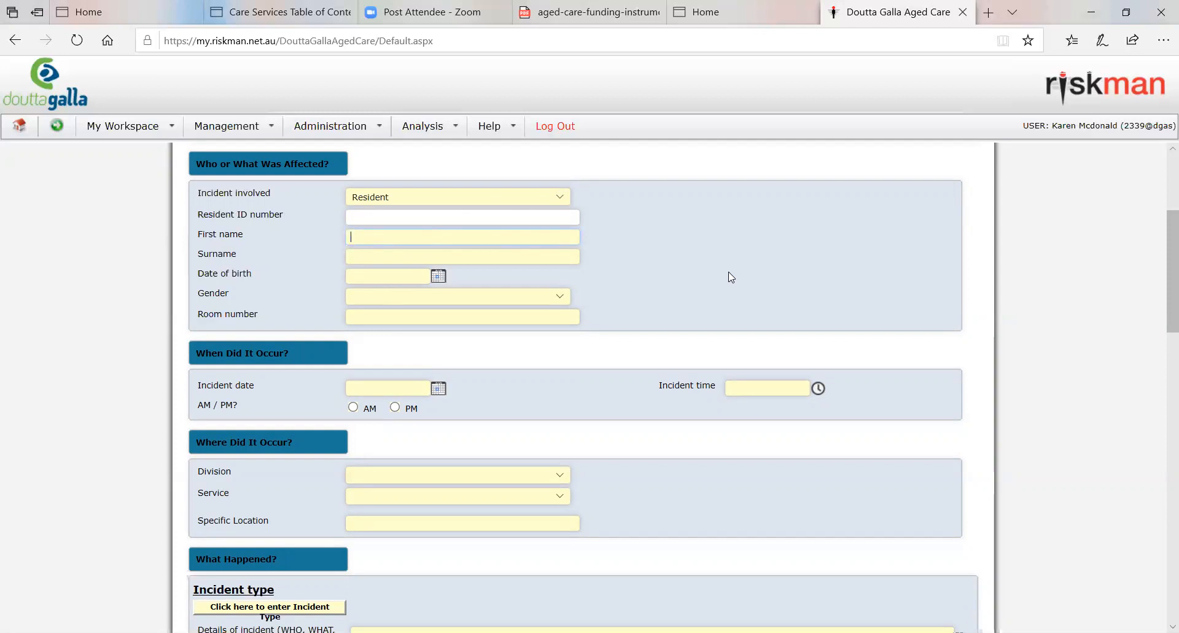
# Step: Enter the affected resident's first name and surname, and pick the date of birth from the calendar
pyautogui.click(546, 258)
pyautogui.click(443, 283)
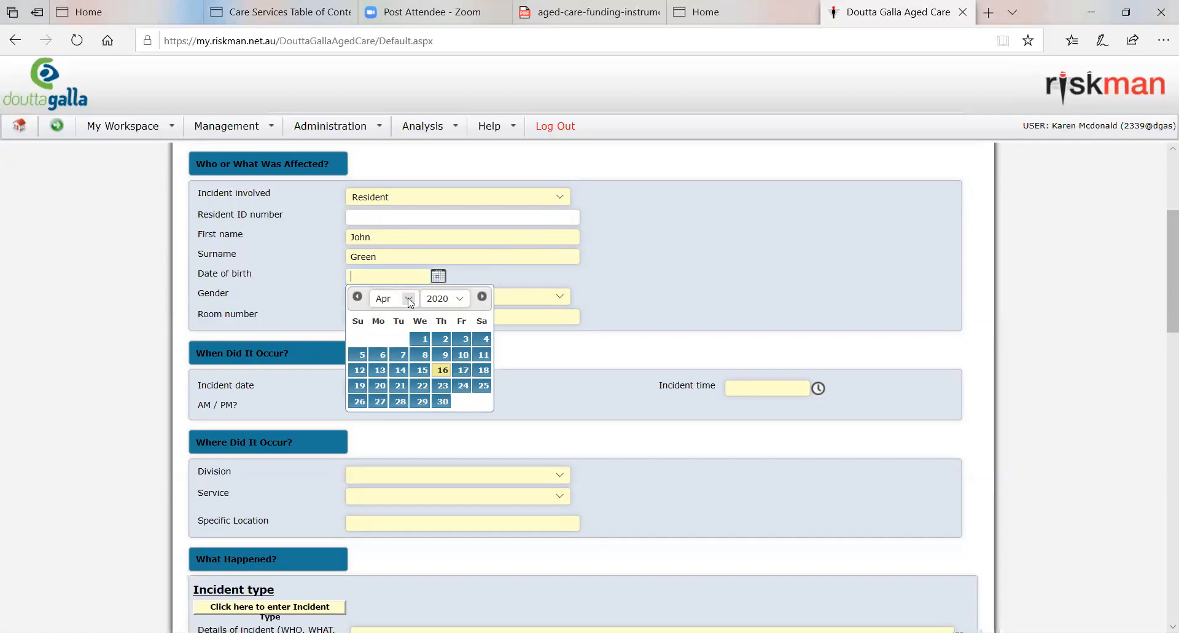
pyautogui.click(359, 370)
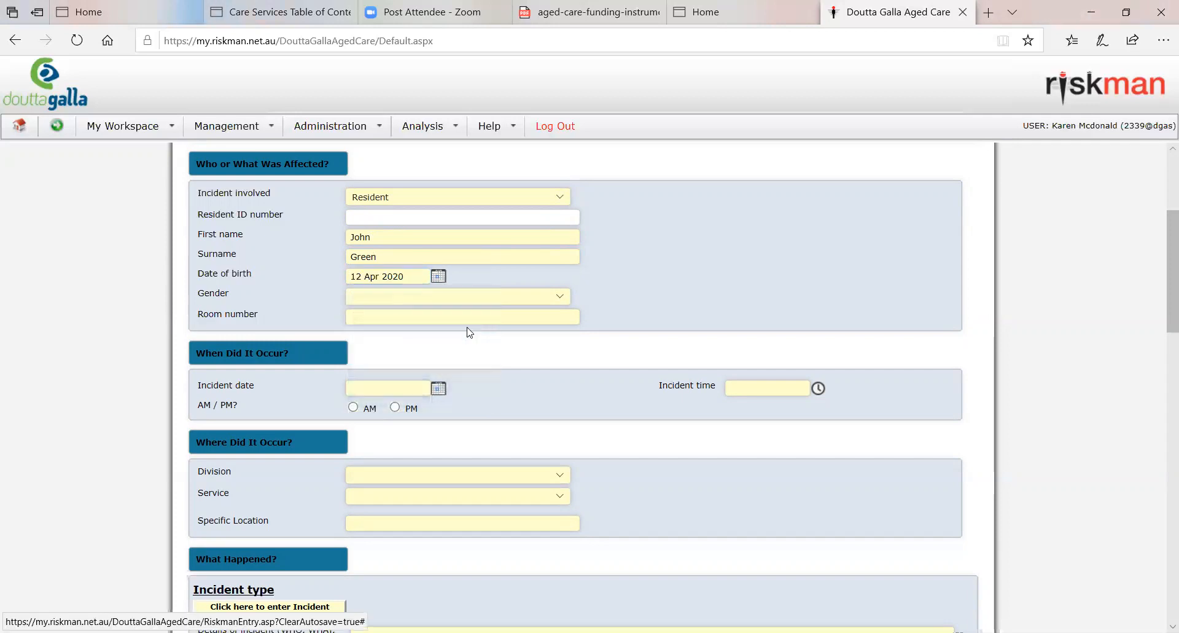
pyautogui.click(438, 277)
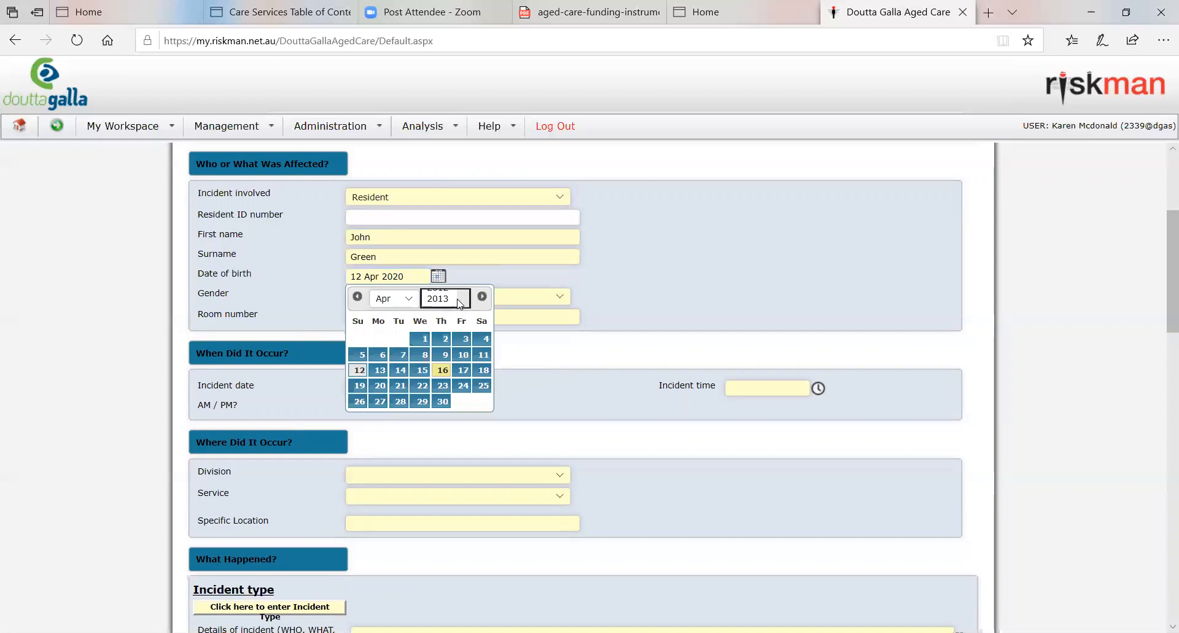
pyautogui.click(460, 300)
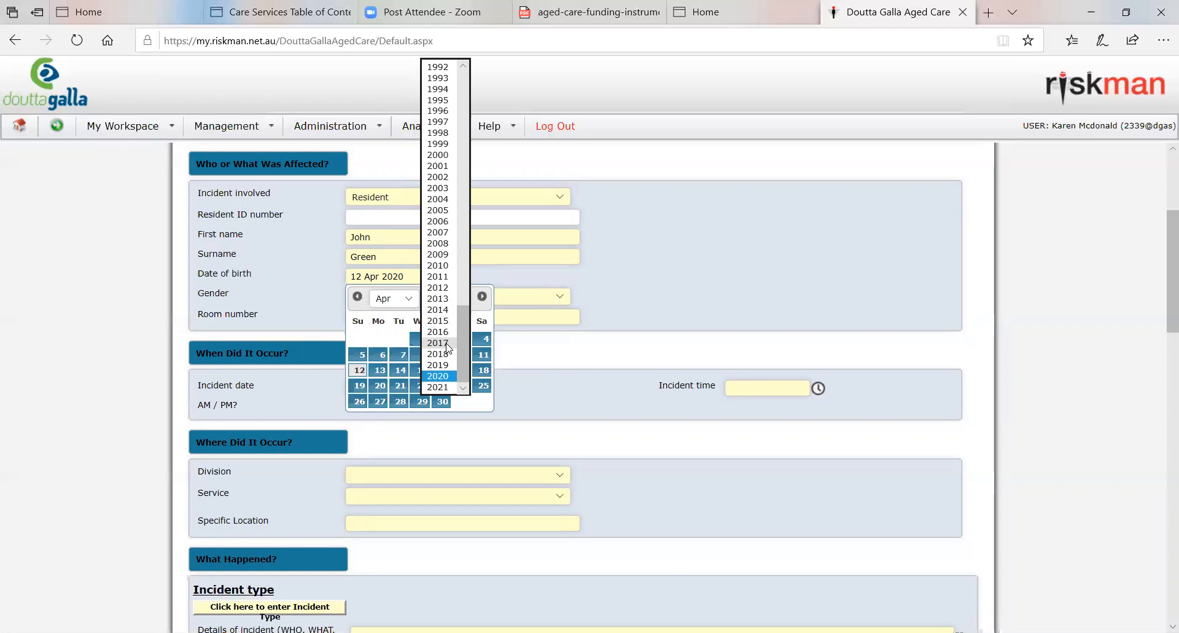
pyautogui.scroll(20, 448, 348)
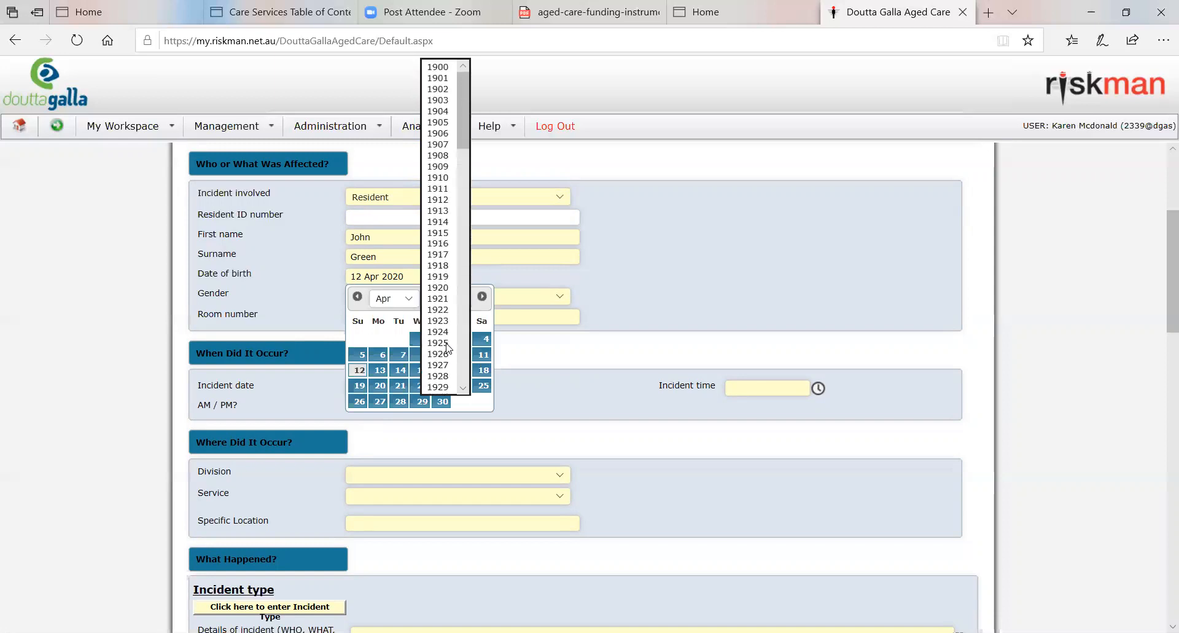
pyautogui.scroll(-7, 448, 348)
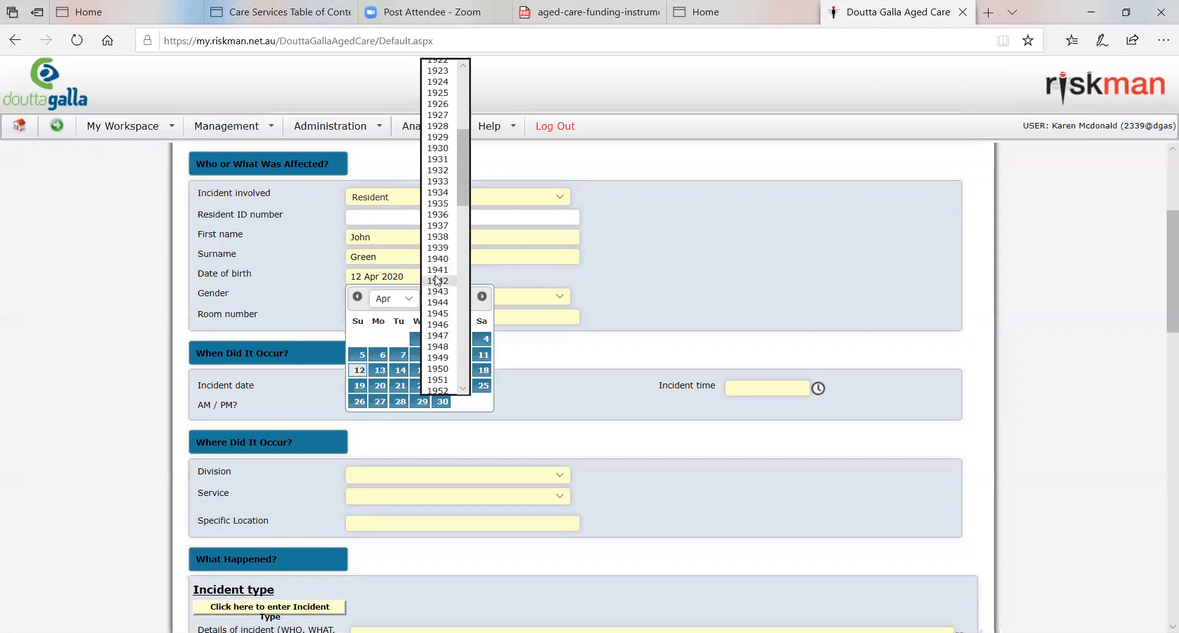
pyautogui.click(438, 280)
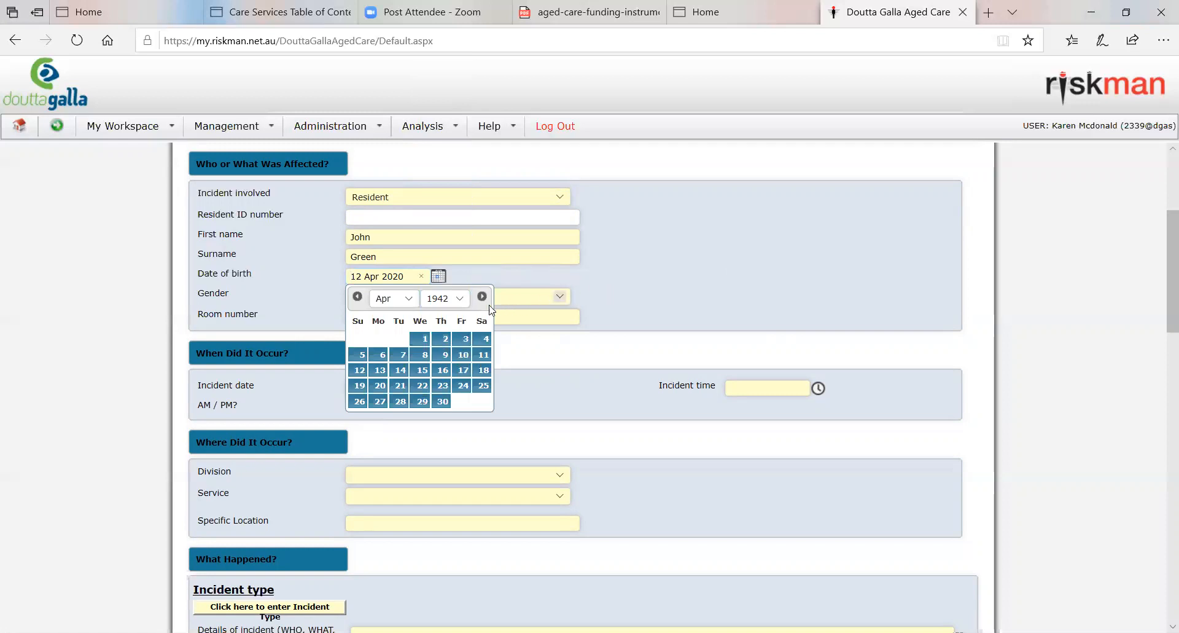
pyautogui.click(588, 317)
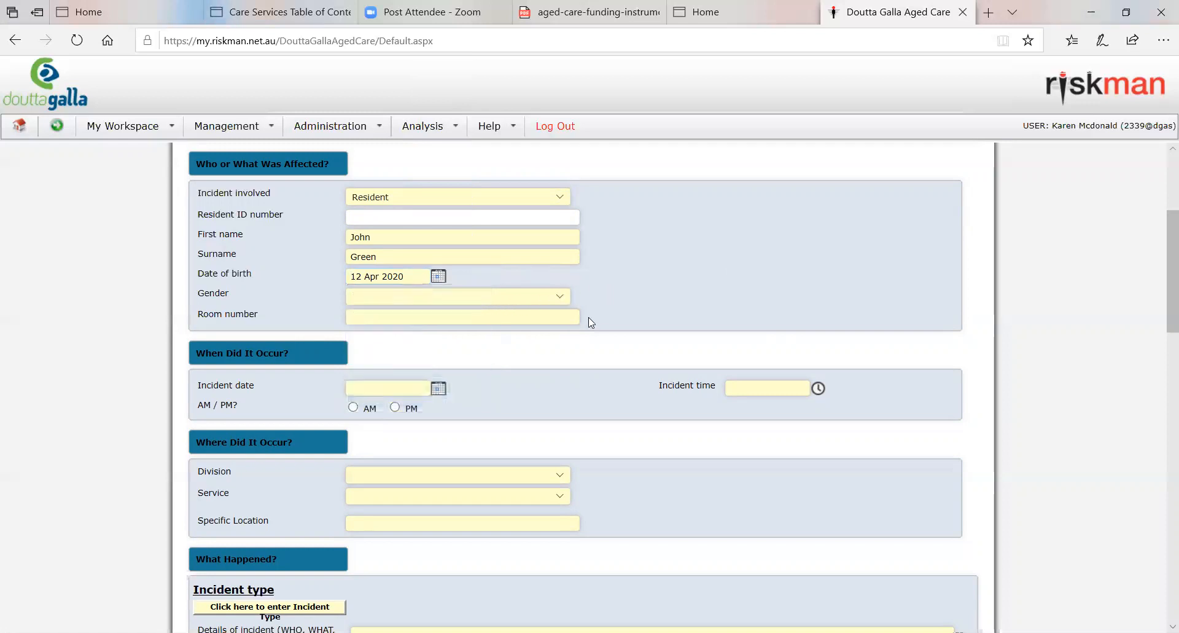
# Step: Correct the resident's date of birth by picking the right year and day in its calendar
pyautogui.click(440, 280)
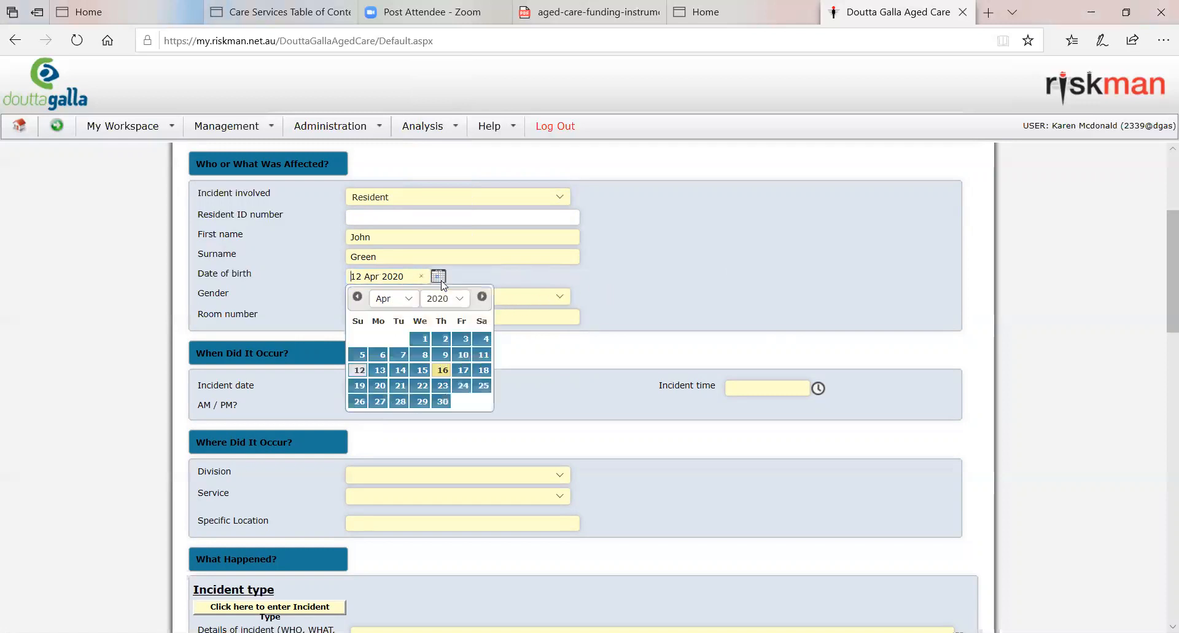
pyautogui.click(455, 299)
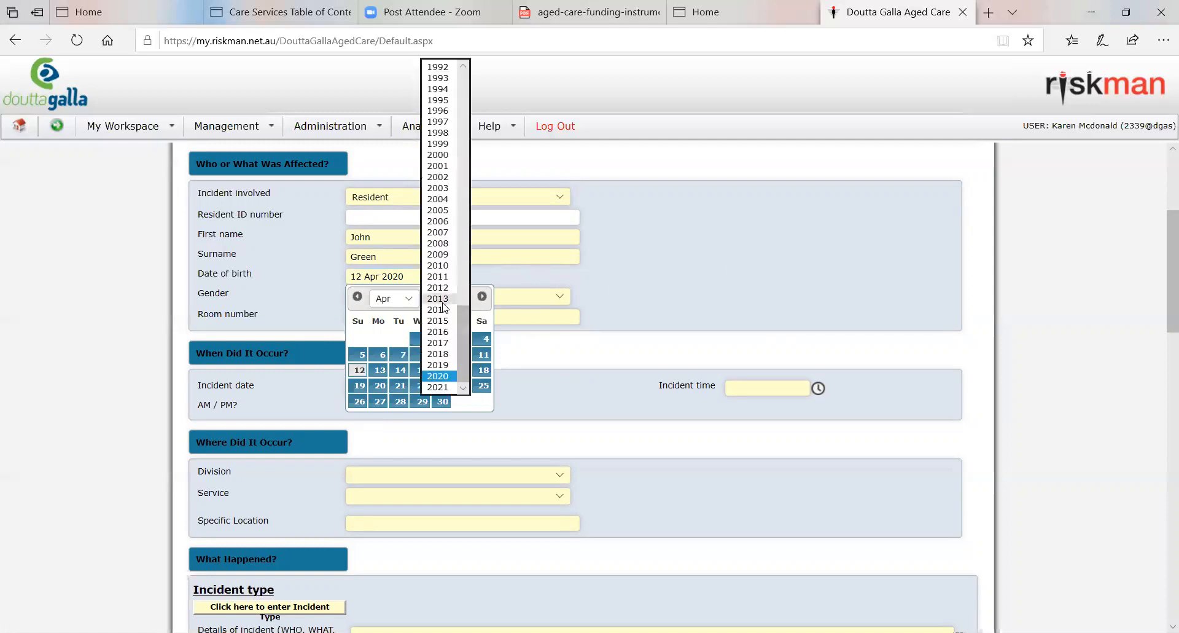
pyautogui.scroll(8, 450, 250)
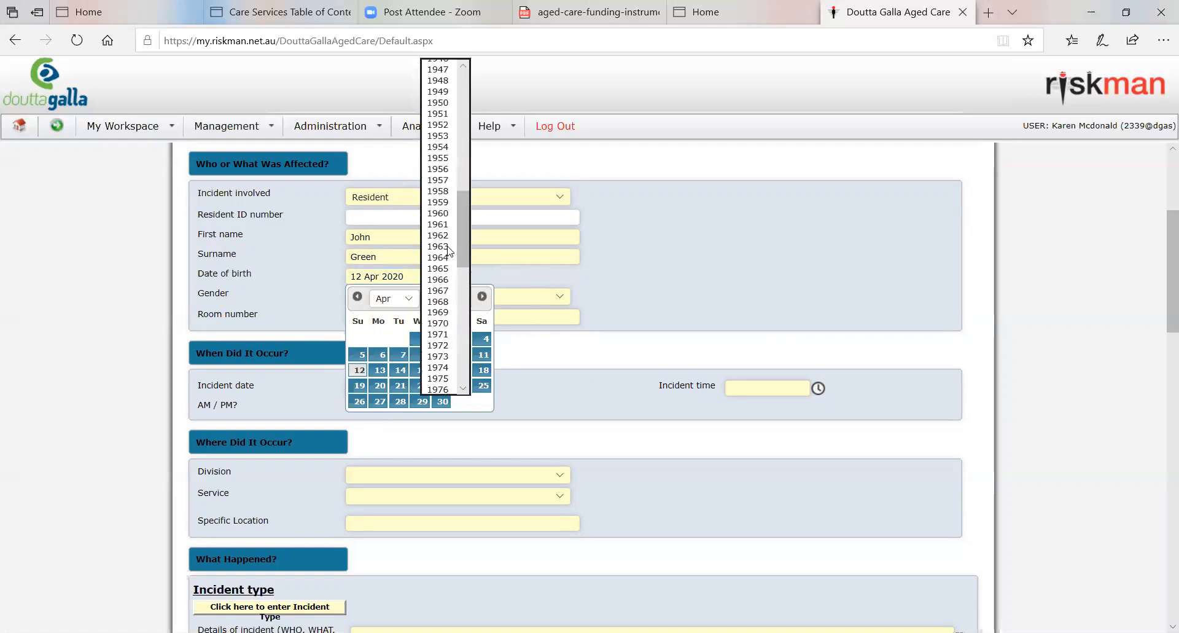
pyautogui.scroll(5, 450, 251)
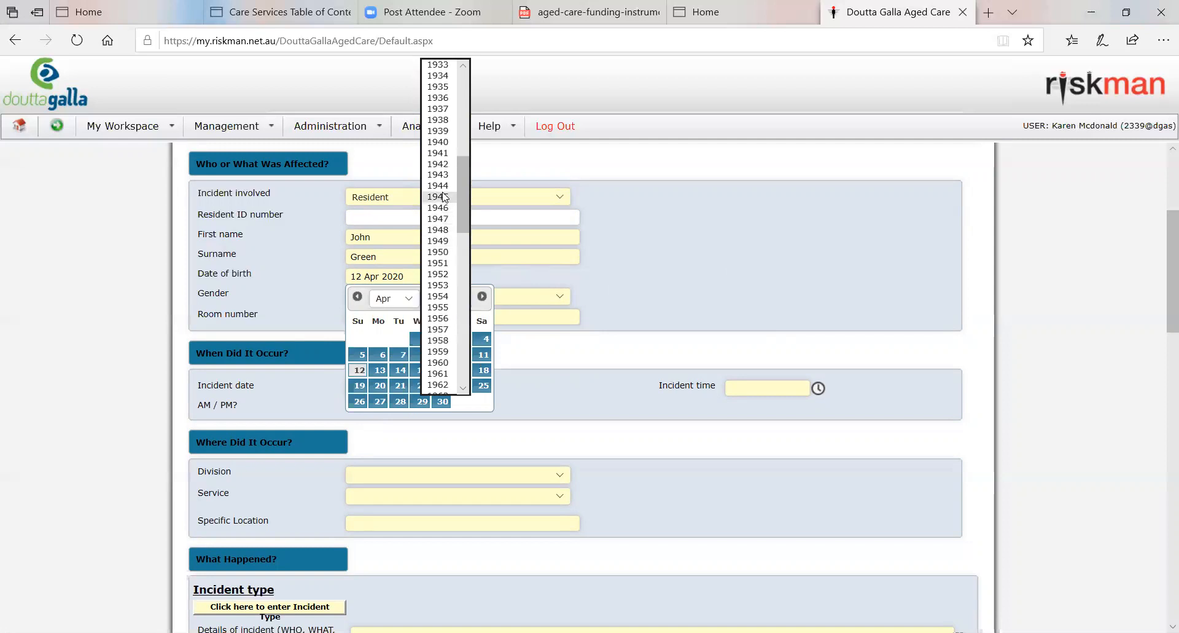
pyautogui.click(443, 186)
pyautogui.click(421, 370)
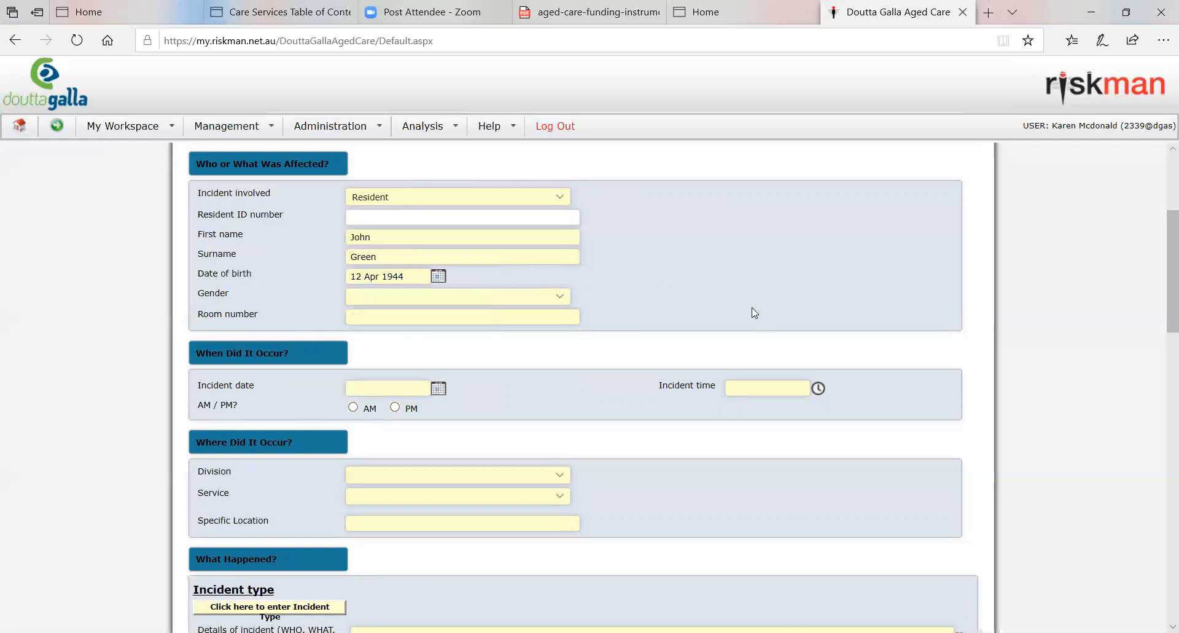
# Step: Set the resident's gender to Male and the room number to 43
pyautogui.click(559, 296)
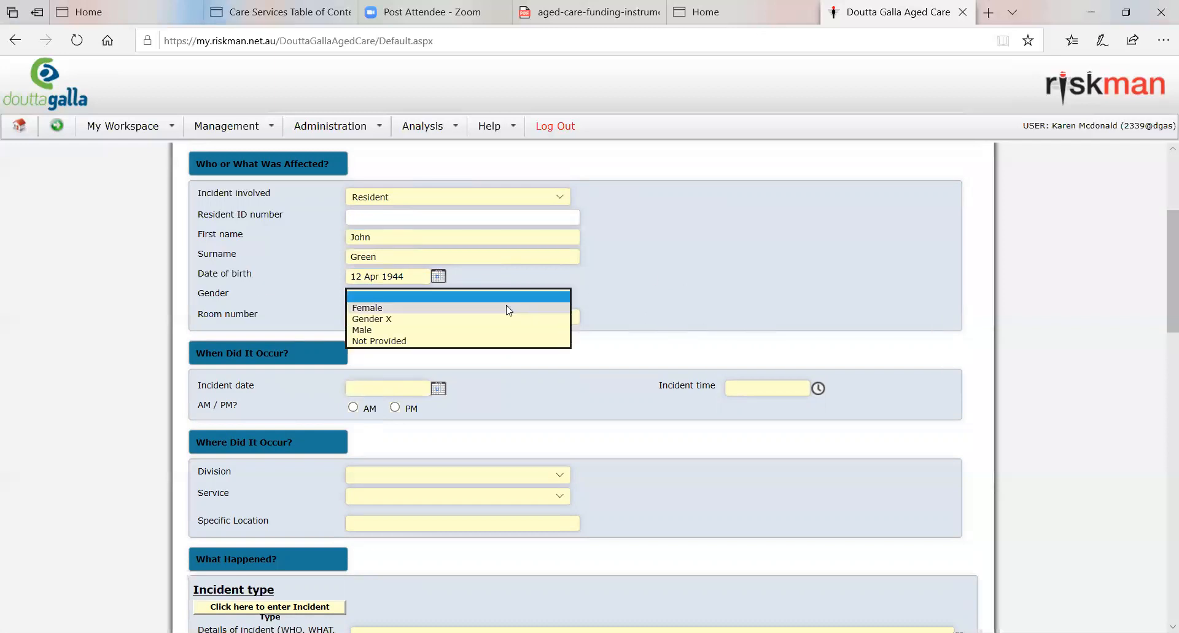
pyautogui.click(487, 330)
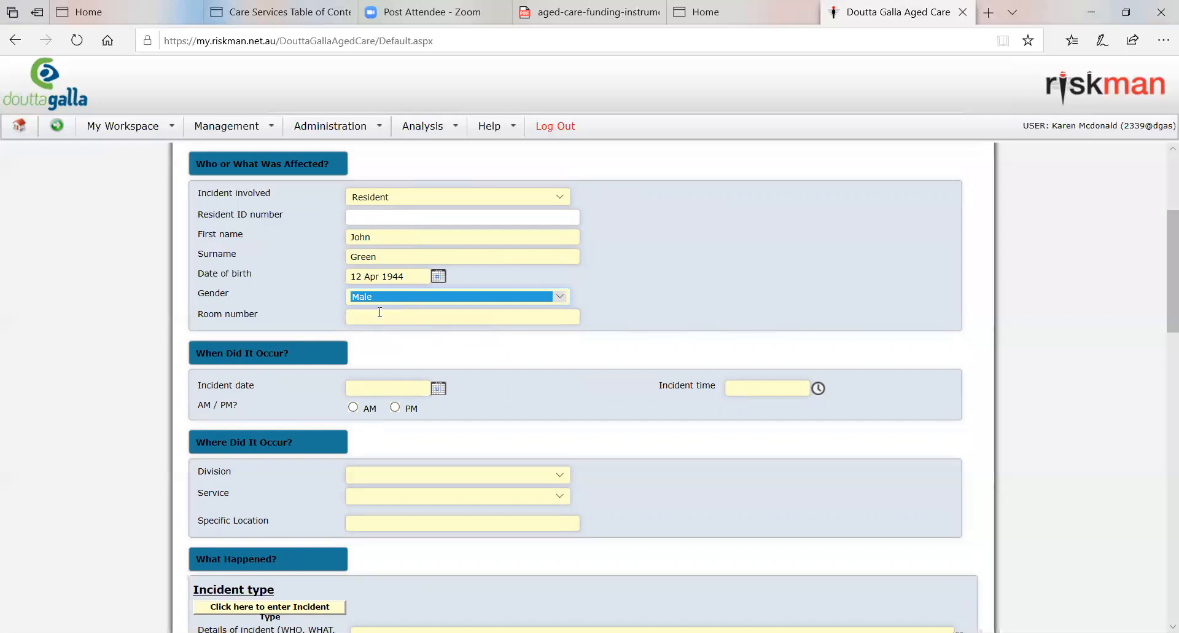
pyautogui.click(381, 318)
pyautogui.write('43')
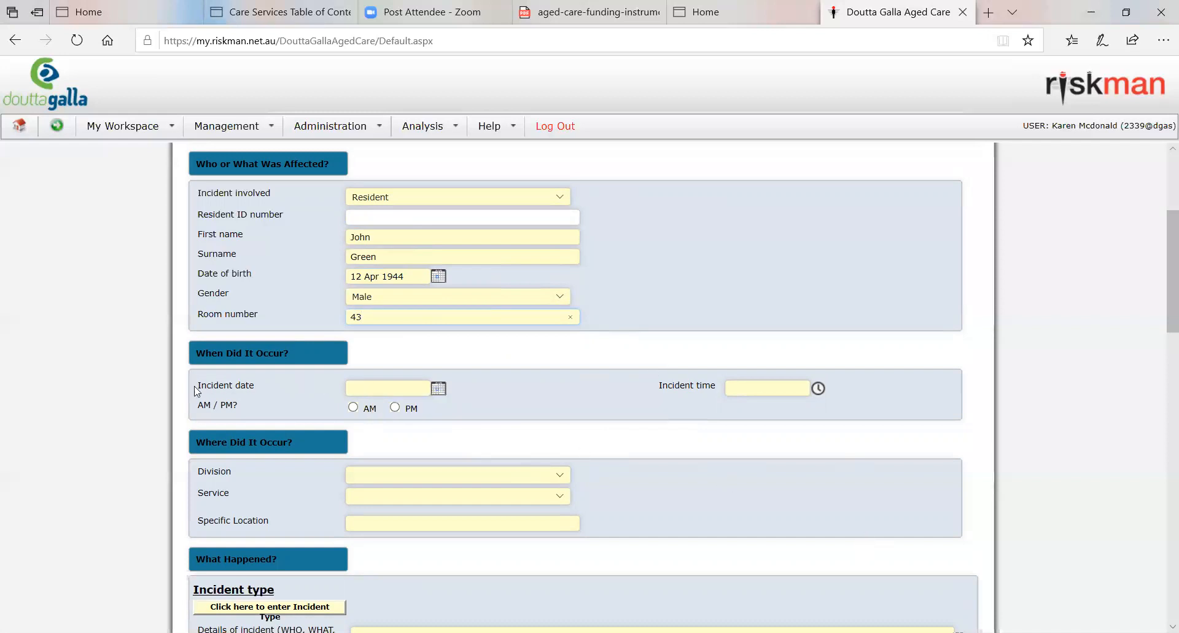
# Step: Set the incident date to 15 Apr 2020 and the incident time to 0900, and mark it as PM
pyautogui.click(437, 390)
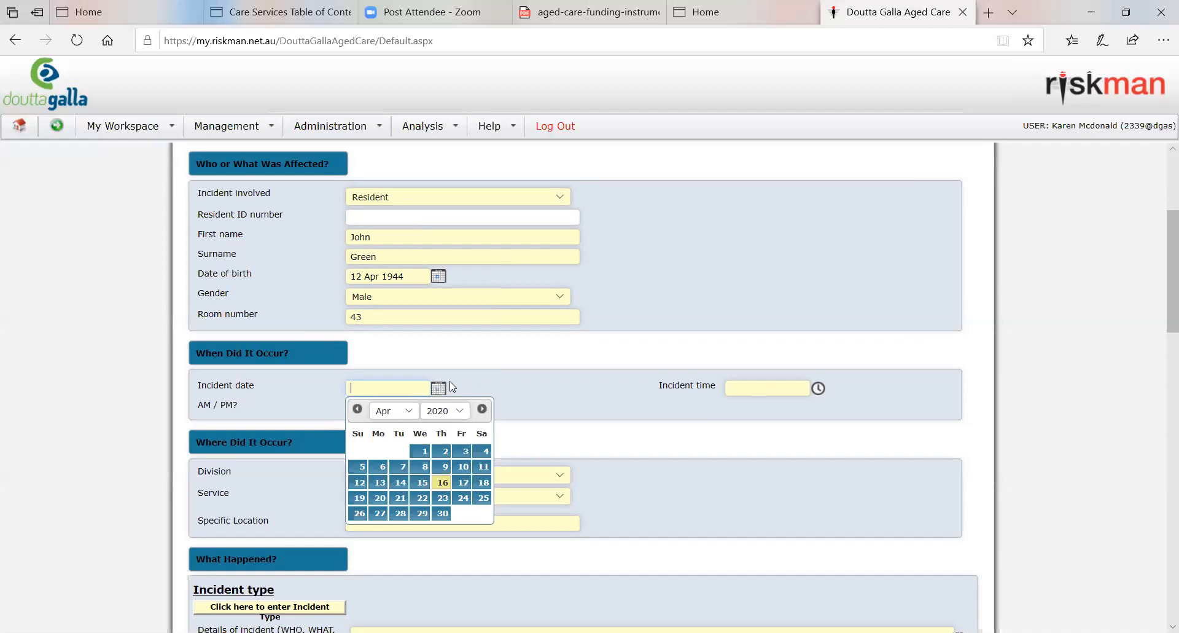
pyautogui.click(422, 482)
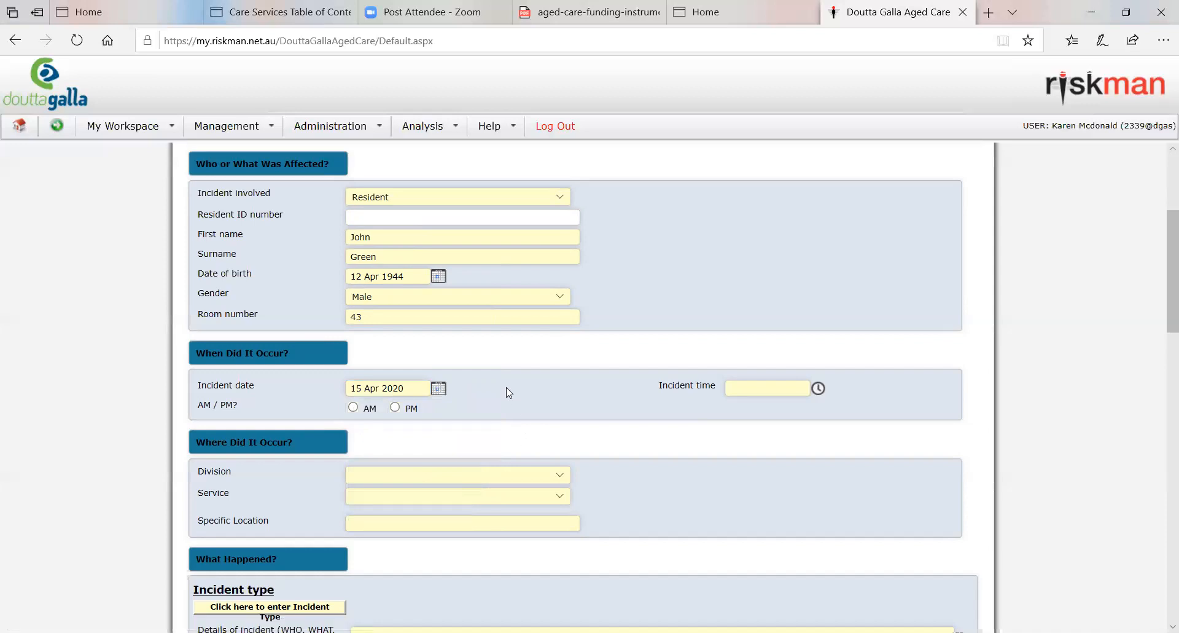
pyautogui.click(749, 387)
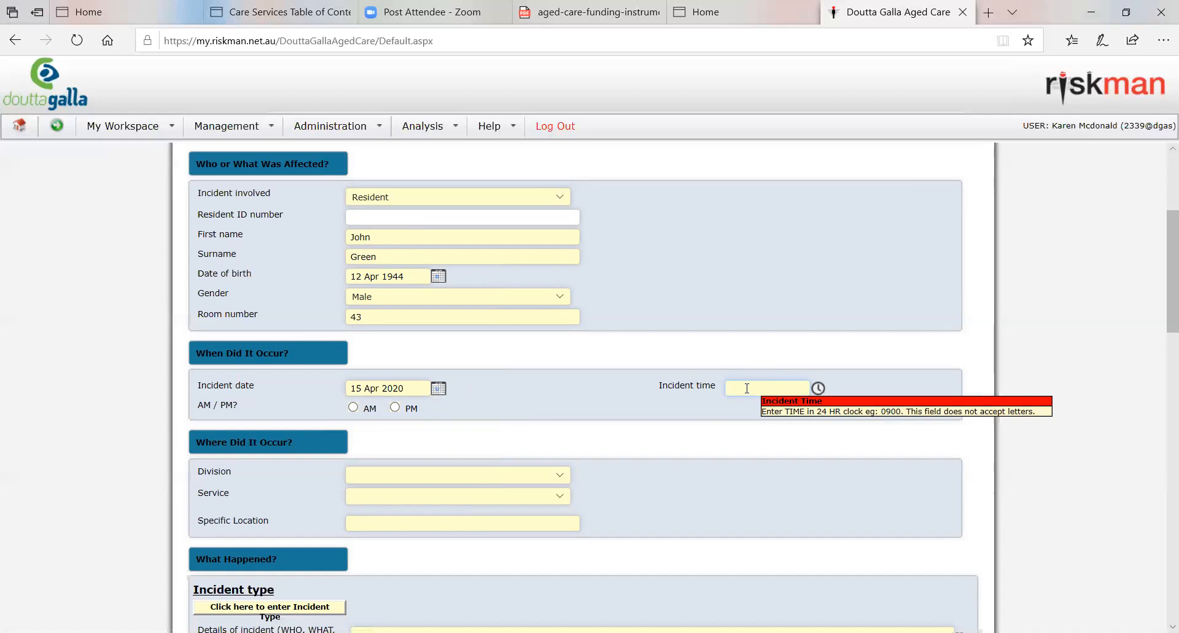
pyautogui.write('0900')
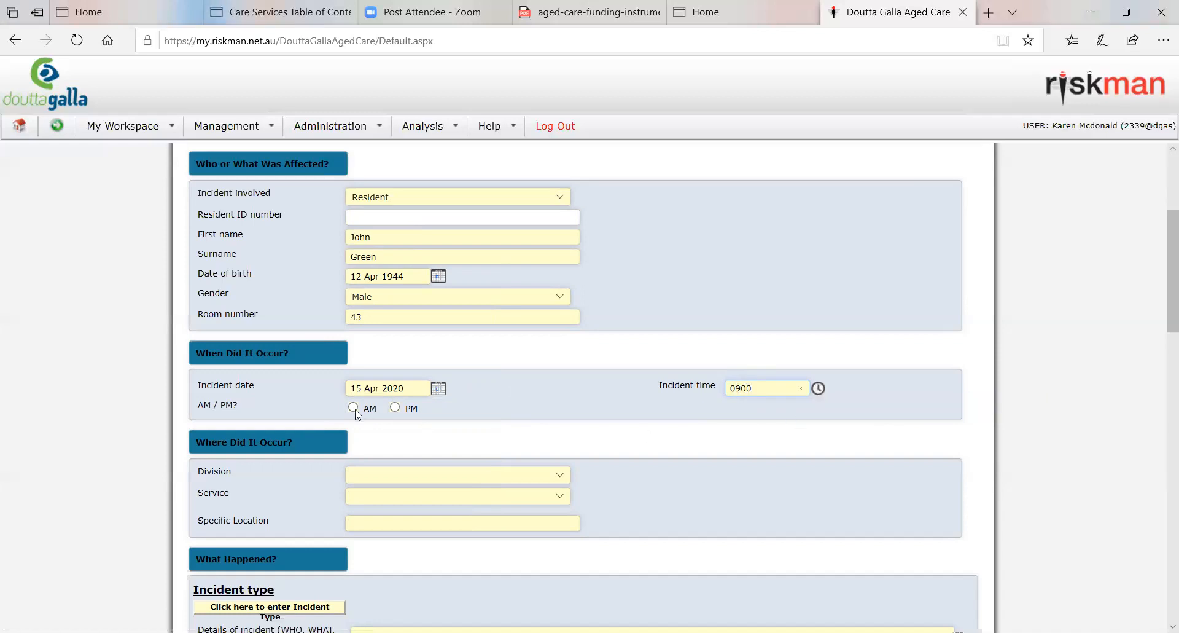
pyautogui.click(395, 408)
# Step: Set the incident's division to Residential Care Services and its service to Footscray Aged Care
pyautogui.scroll(-2, 825, 485)
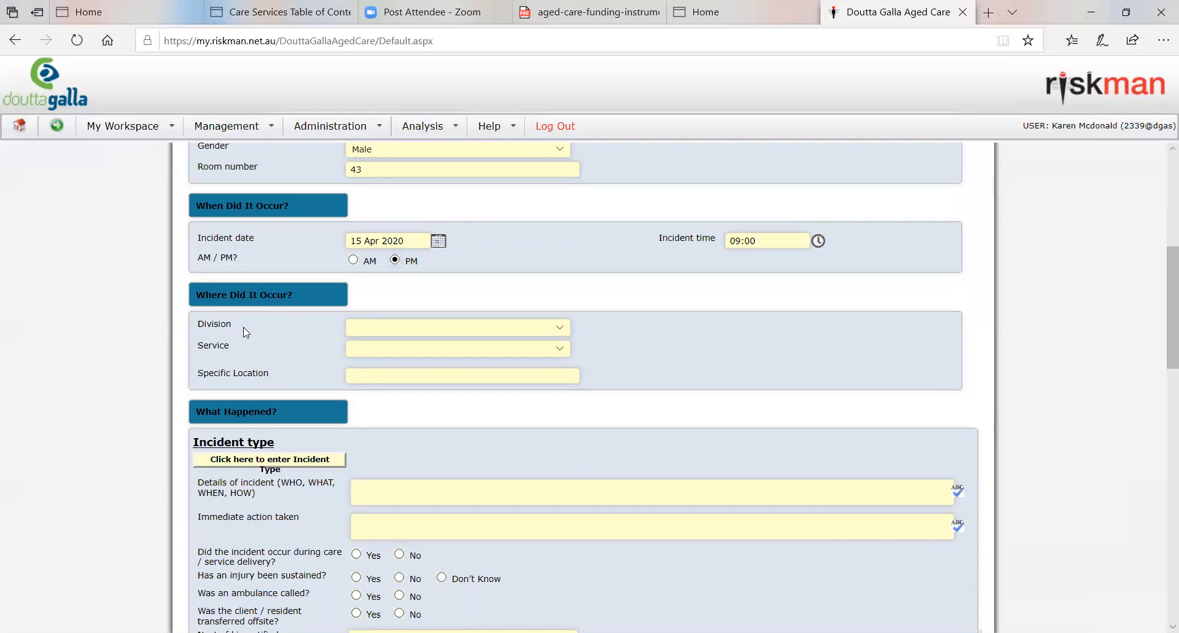
pyautogui.click(540, 325)
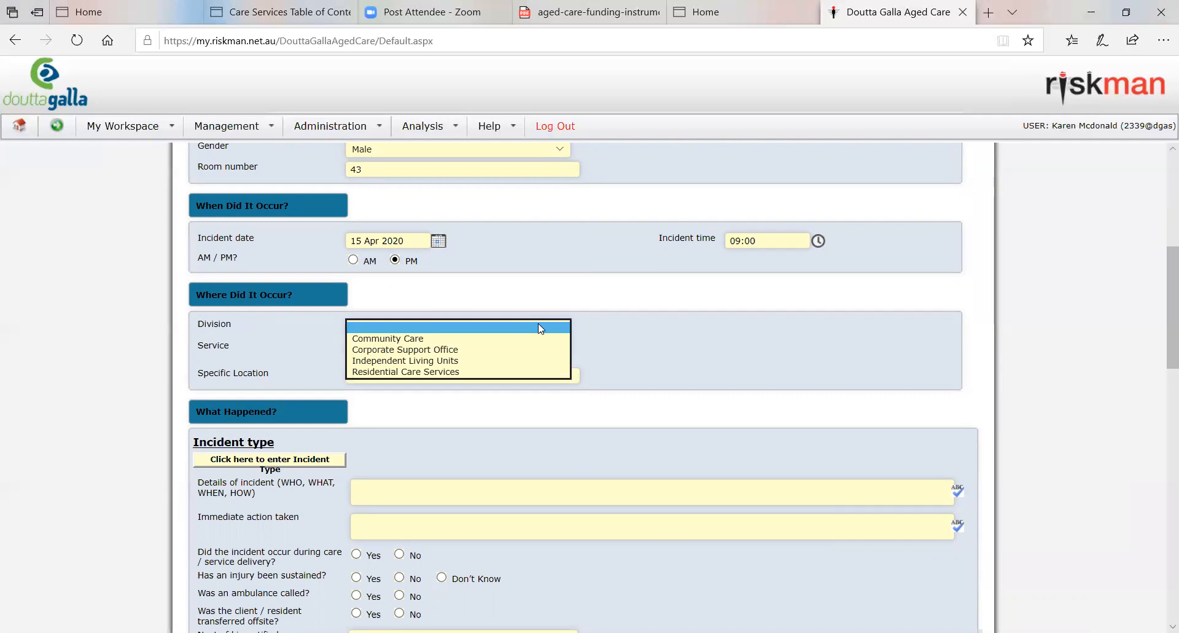
pyautogui.click(414, 371)
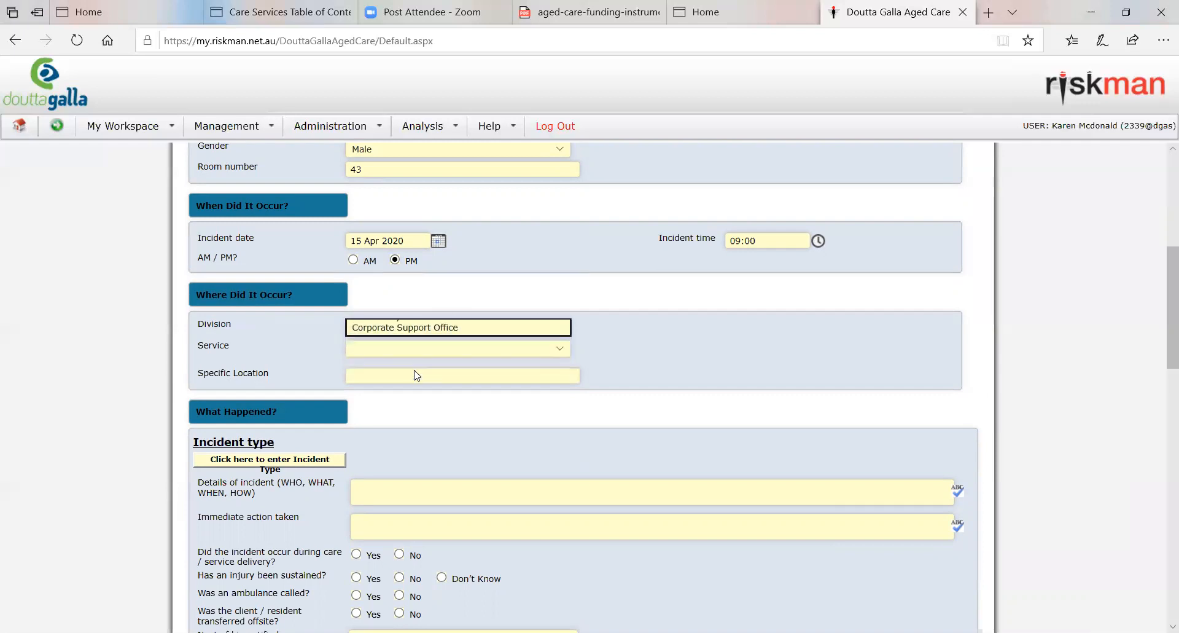
pyautogui.click(414, 345)
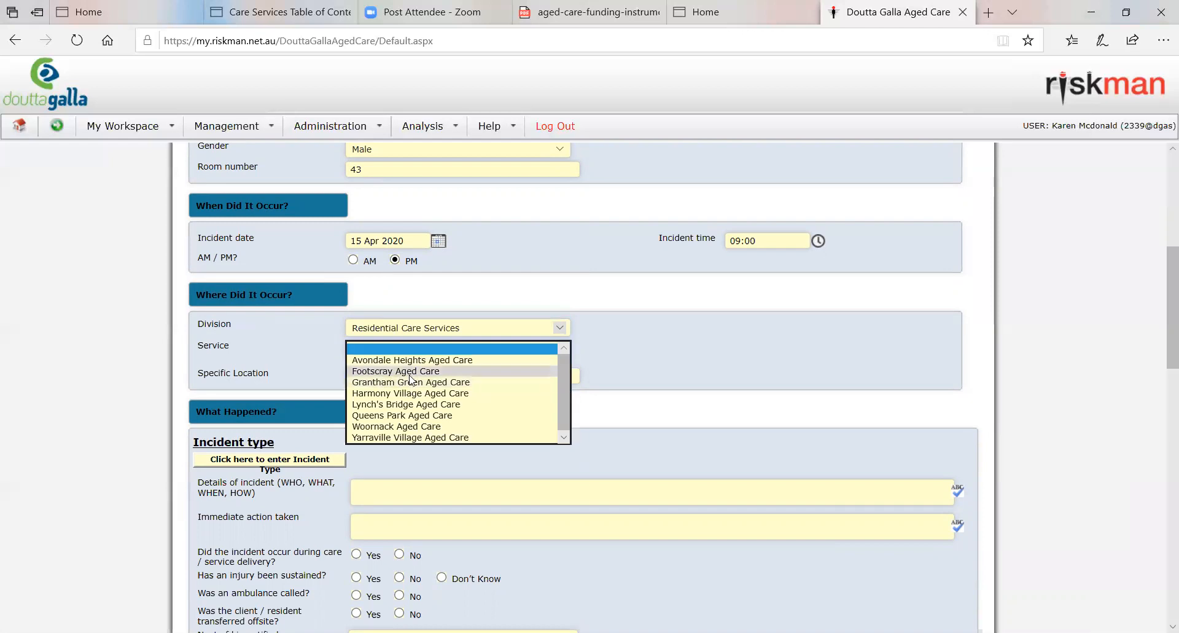
pyautogui.click(410, 372)
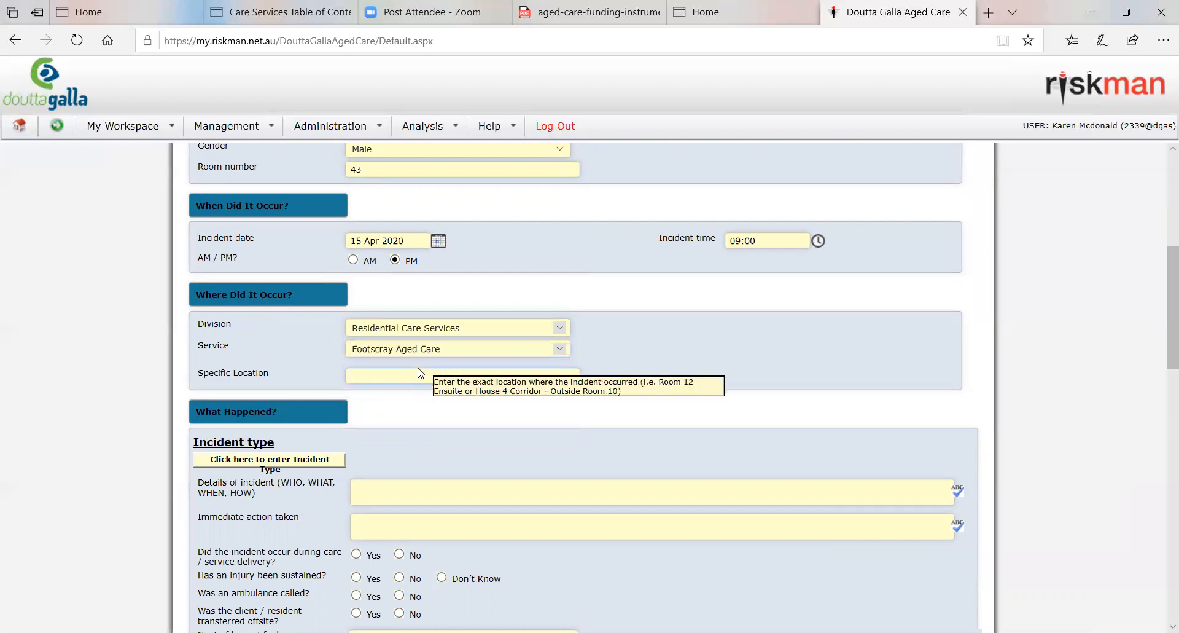
# Step: Enter "Outside of bedroom 43 in hallway" as the specific location of the incident
pyautogui.write('O')
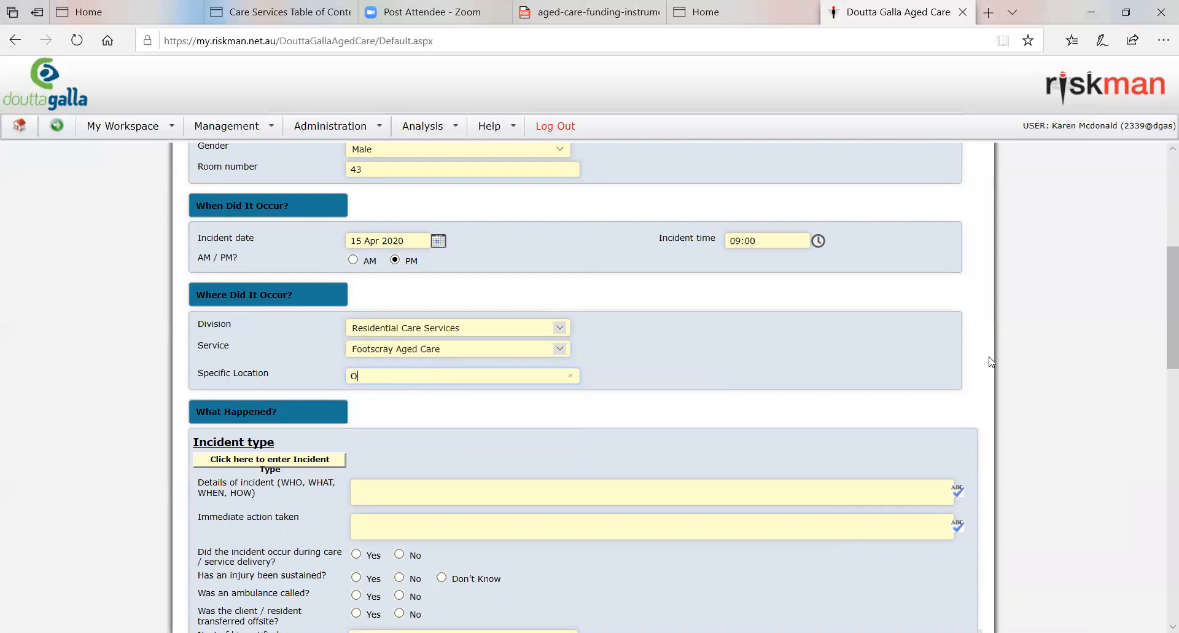
pyautogui.write('utside of bedroom 43 in hallway')
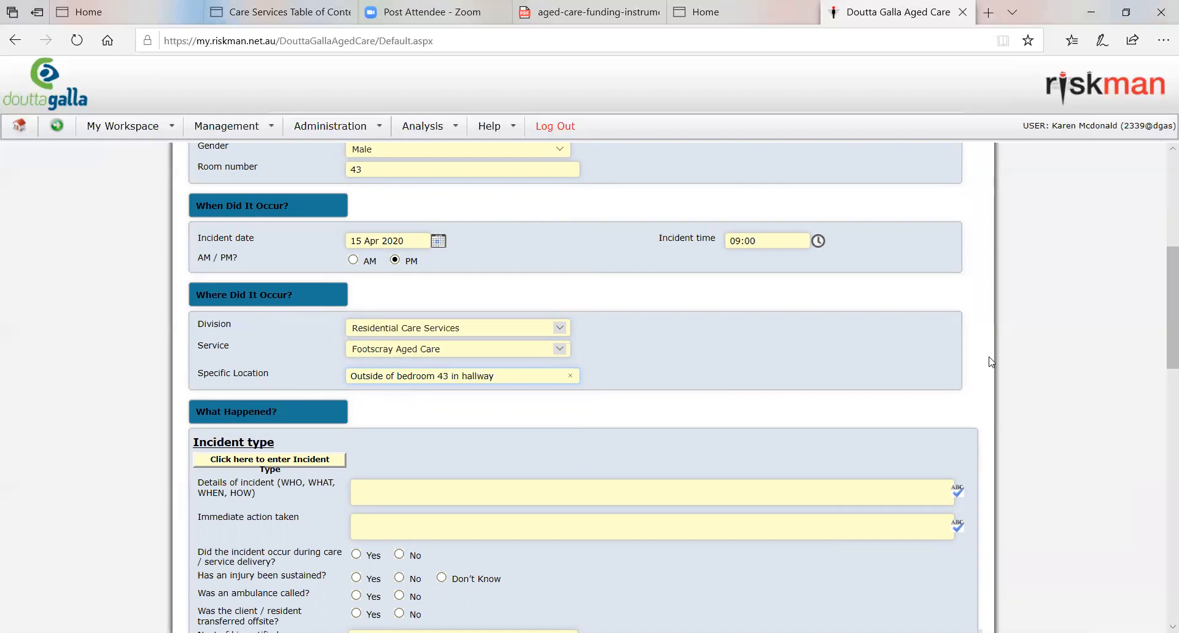
pyautogui.click(692, 376)
# Step: Classify the incident type as Fall with the definition Found on Floor
pyautogui.scroll(-2, 681, 370)
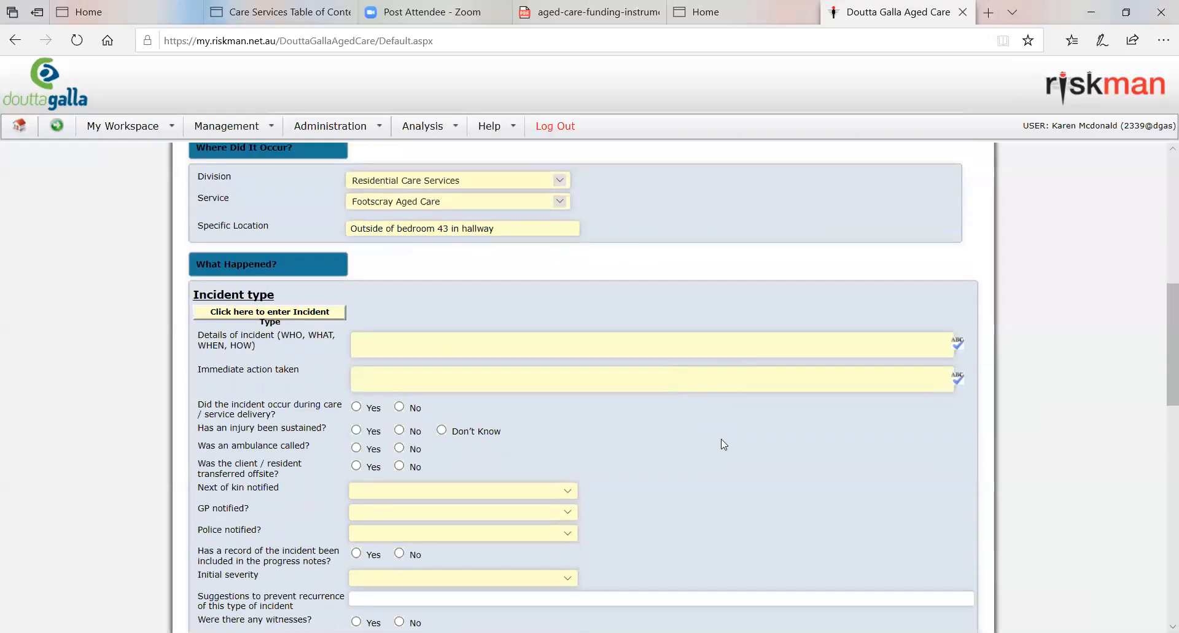
pyautogui.scroll(-2, 725, 443)
pyautogui.scroll(1, 724, 443)
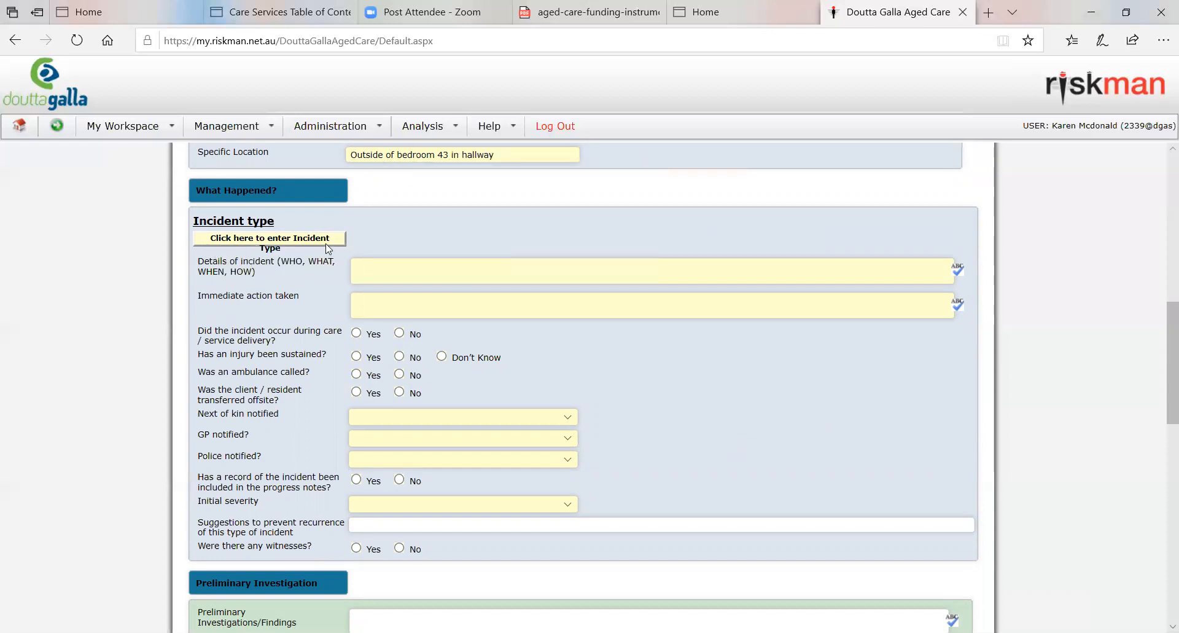
pyautogui.click(288, 242)
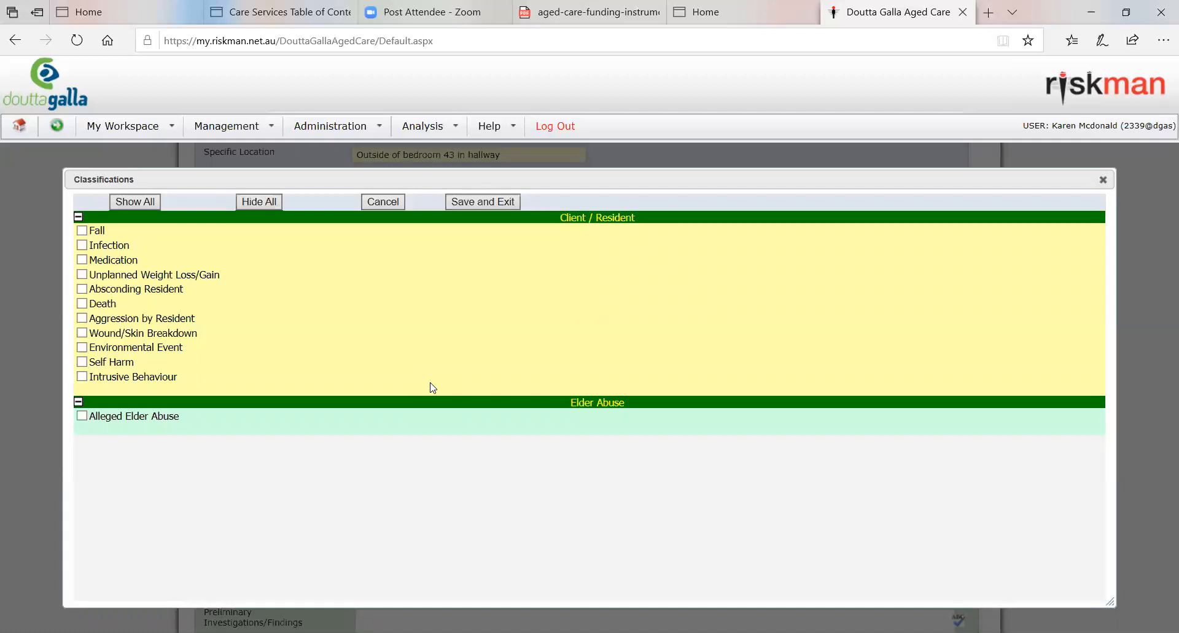
pyautogui.click(82, 232)
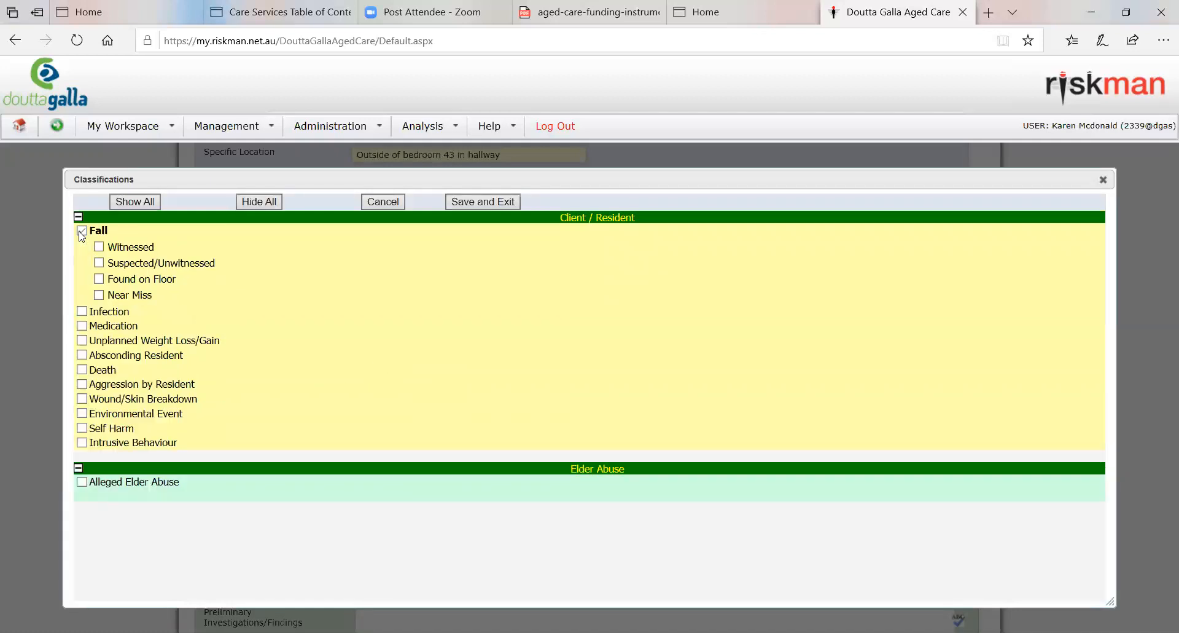
pyautogui.click(99, 263)
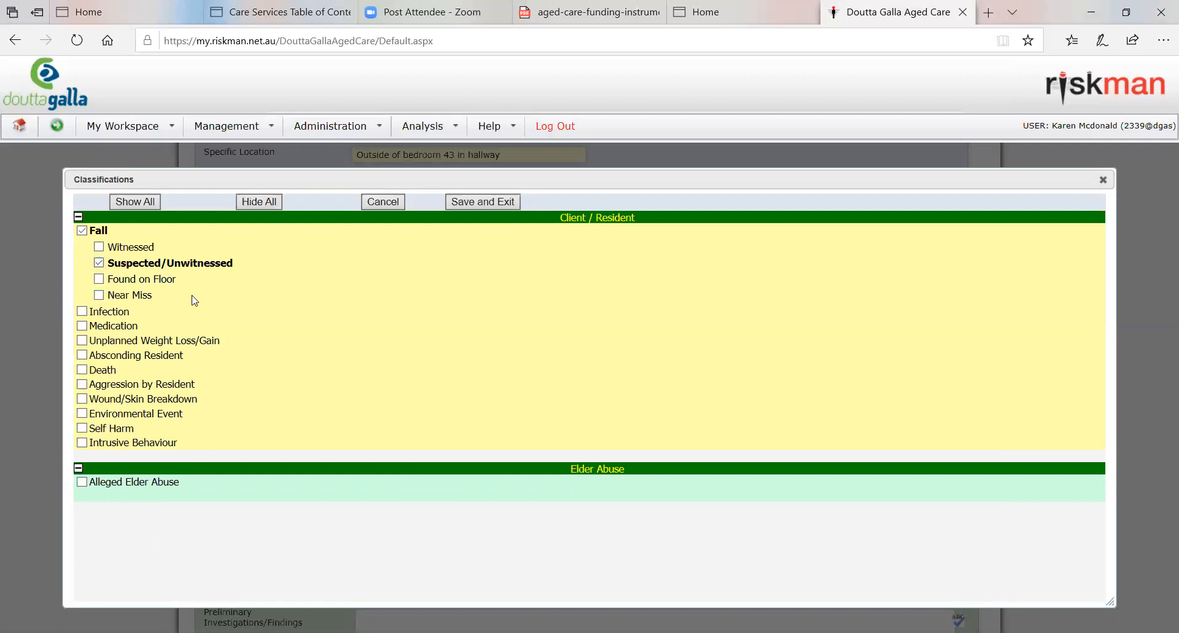
pyautogui.click(100, 279)
pyautogui.click(102, 264)
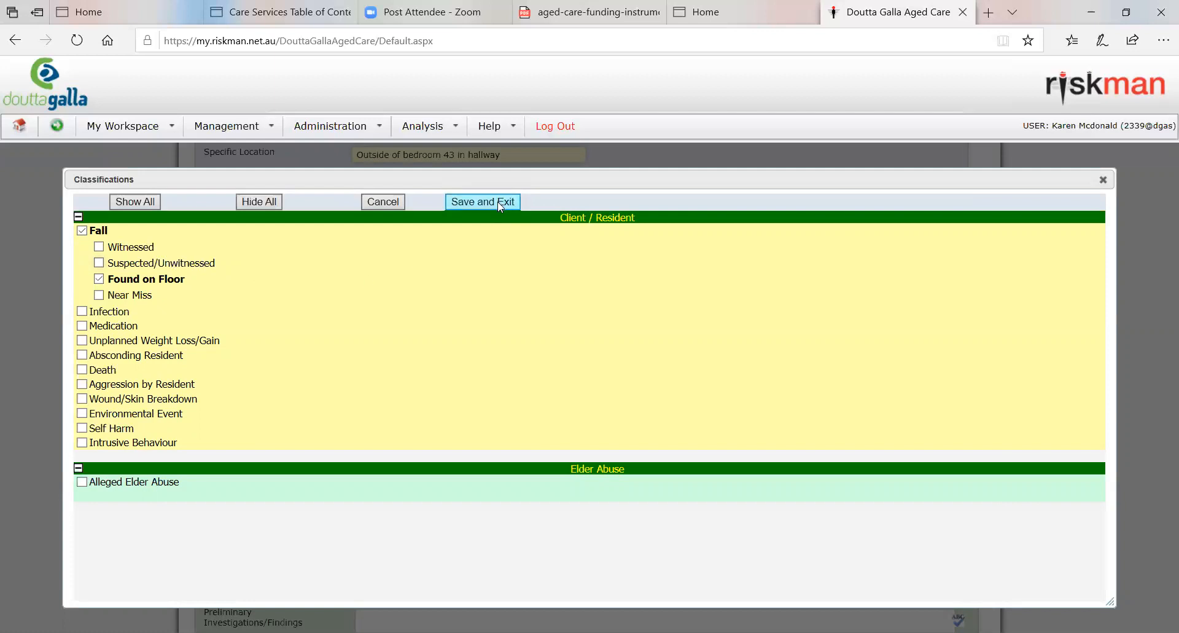
pyautogui.click(82, 312)
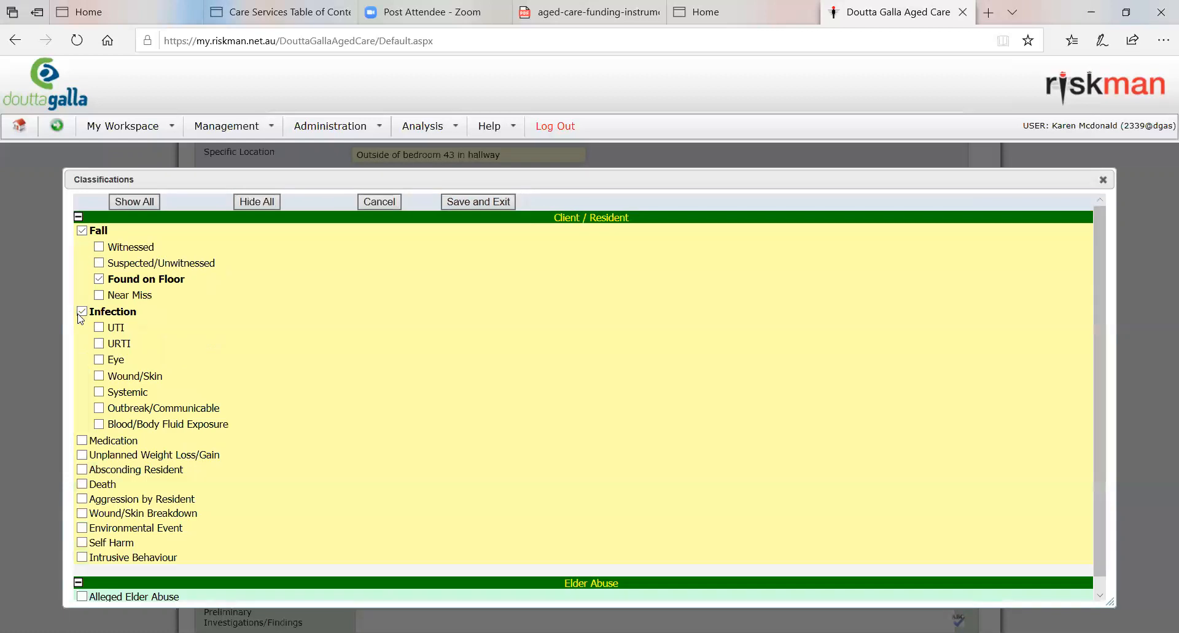
pyautogui.click(83, 440)
pyautogui.scroll(-3, 403, 442)
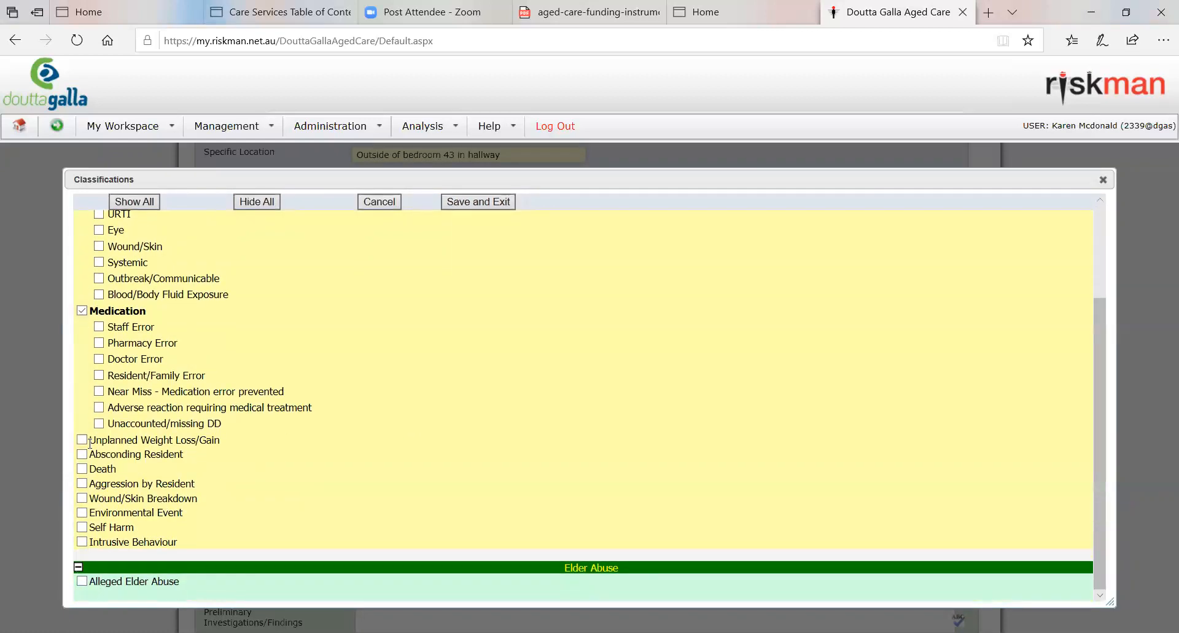
pyautogui.click(83, 440)
pyautogui.click(82, 440)
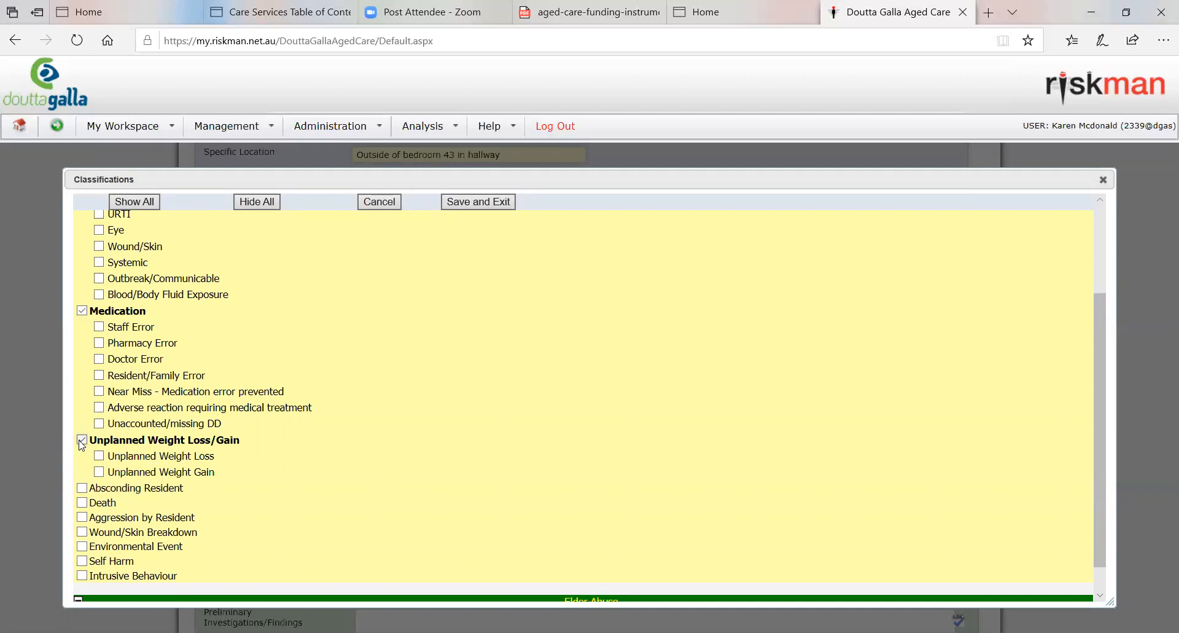
pyautogui.click(82, 310)
pyautogui.scroll(1, 269, 366)
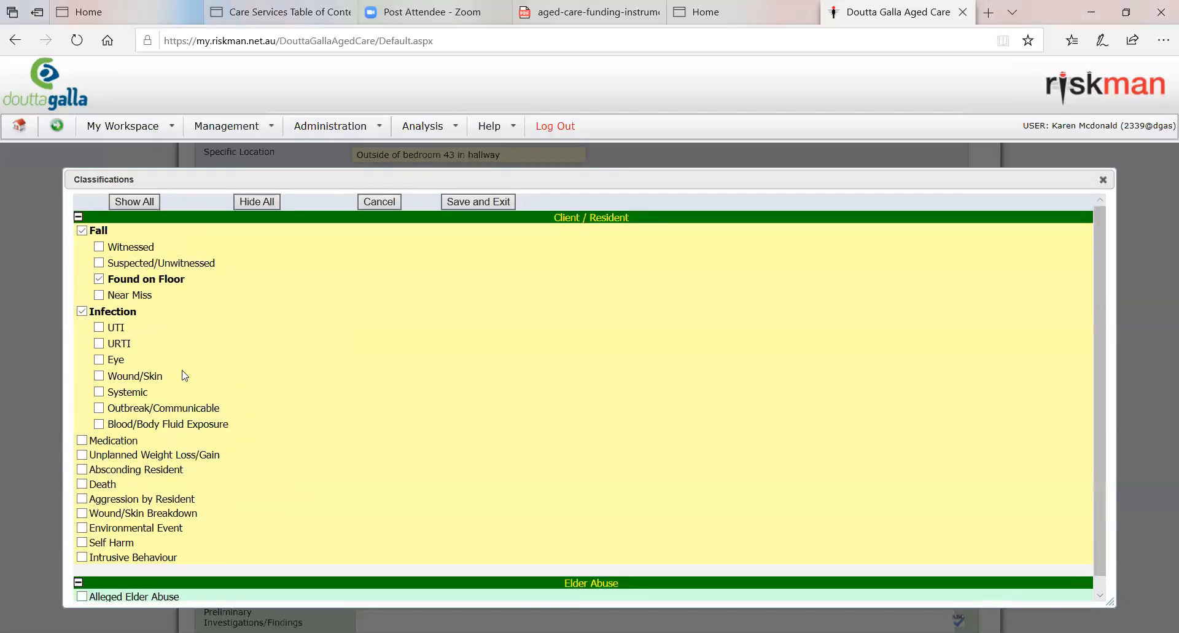
pyautogui.click(82, 311)
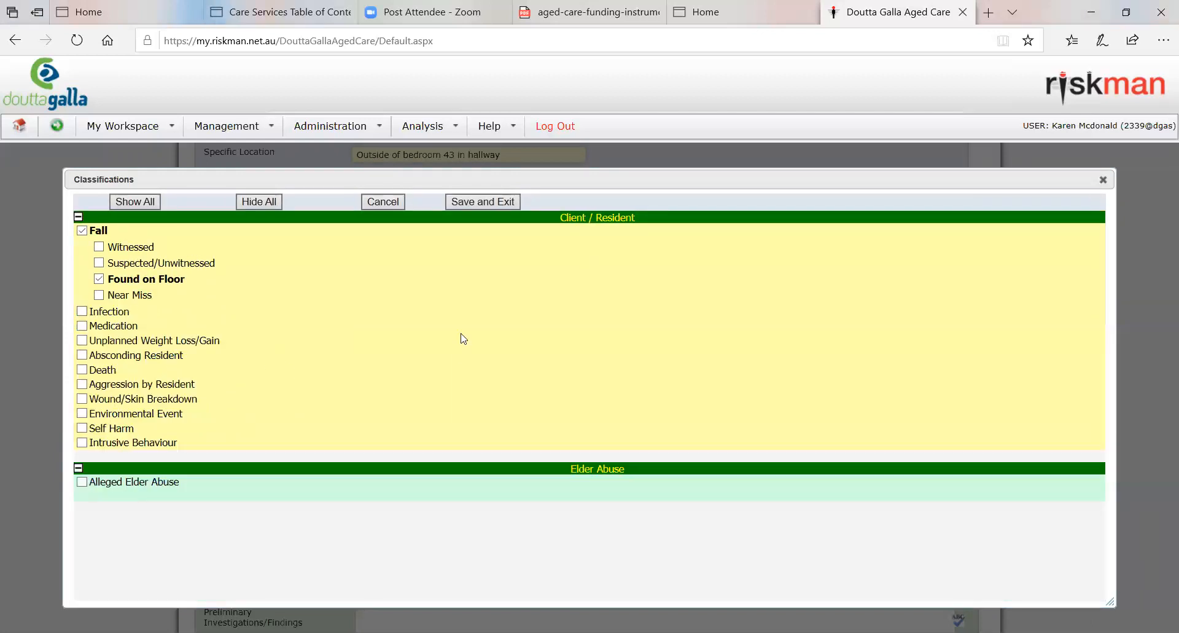
# Step: Save the incident type classification and return to the incident form
pyautogui.click(485, 202)
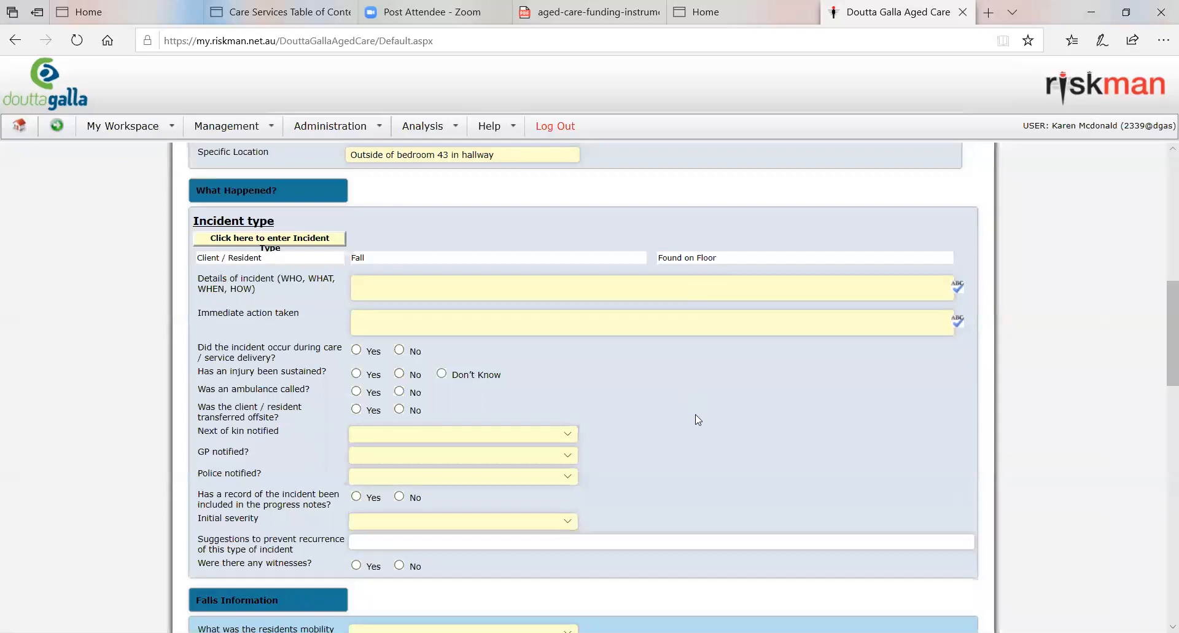
# Step: Begin the incident details with "As writer was attending to morning ADLs, writer found the resident laying on the floor outside of his bedroom."
pyautogui.click(391, 282)
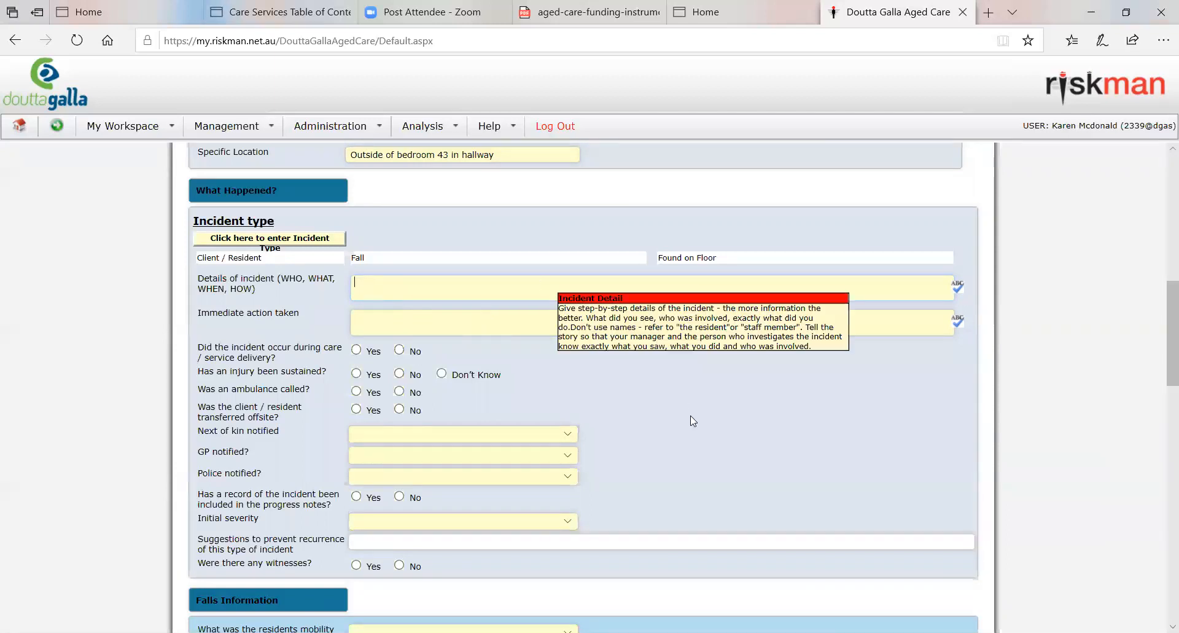
pyautogui.write('As i')
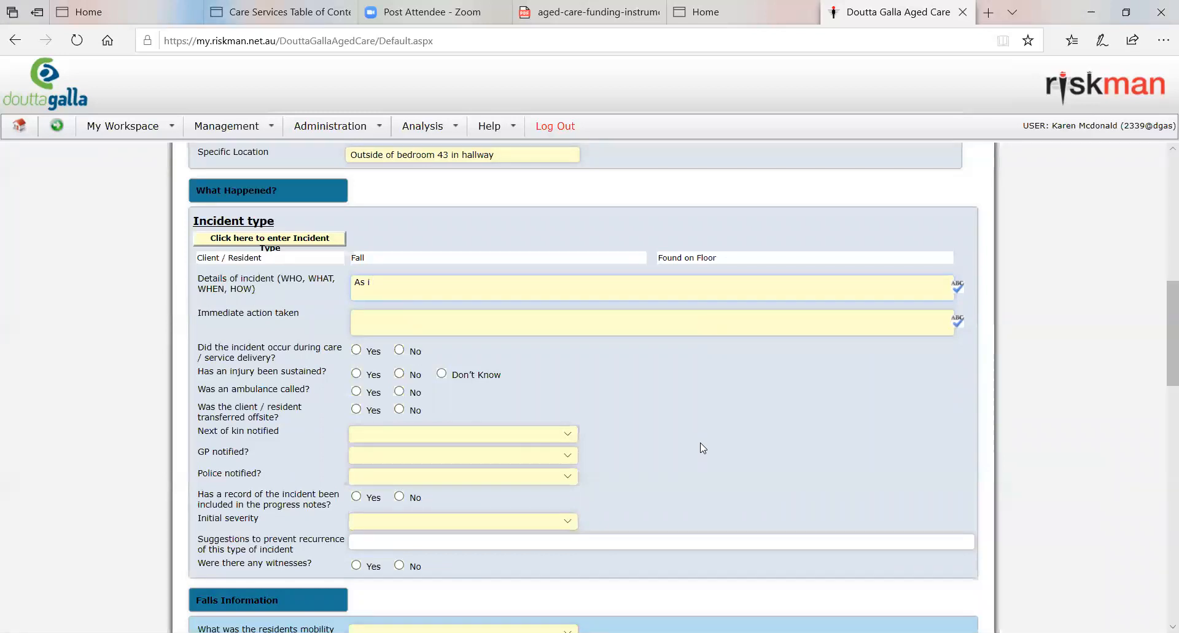
pyautogui.press('BackSpace')
pyautogui.write('writer was attending to mo')
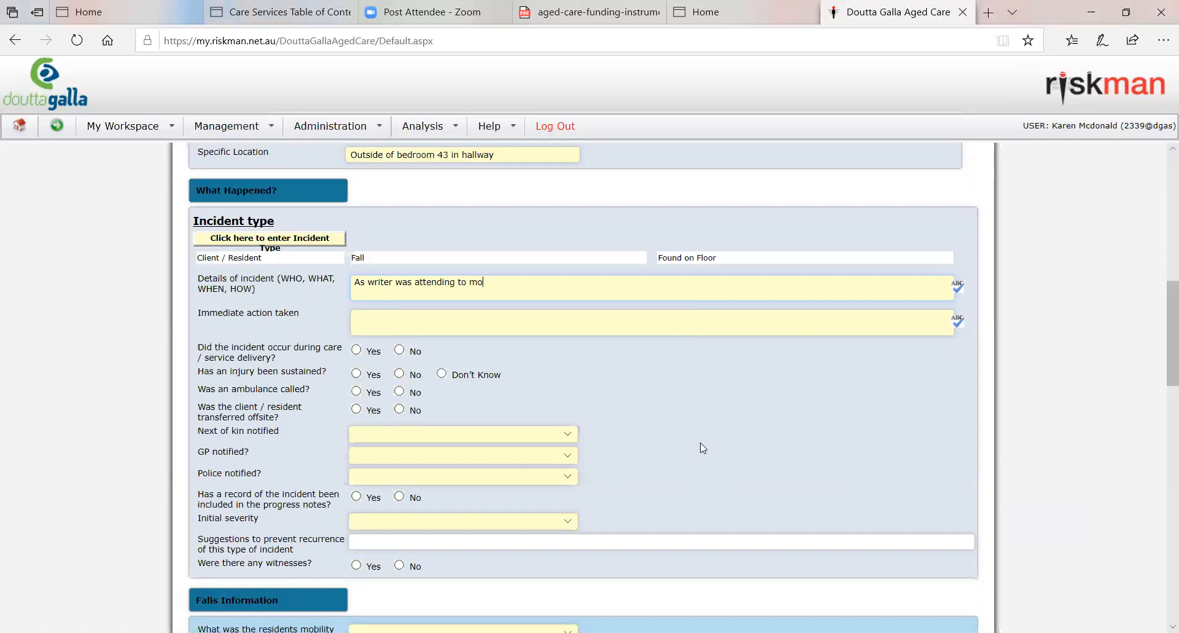
pyautogui.write('rning ADLs, writer f')
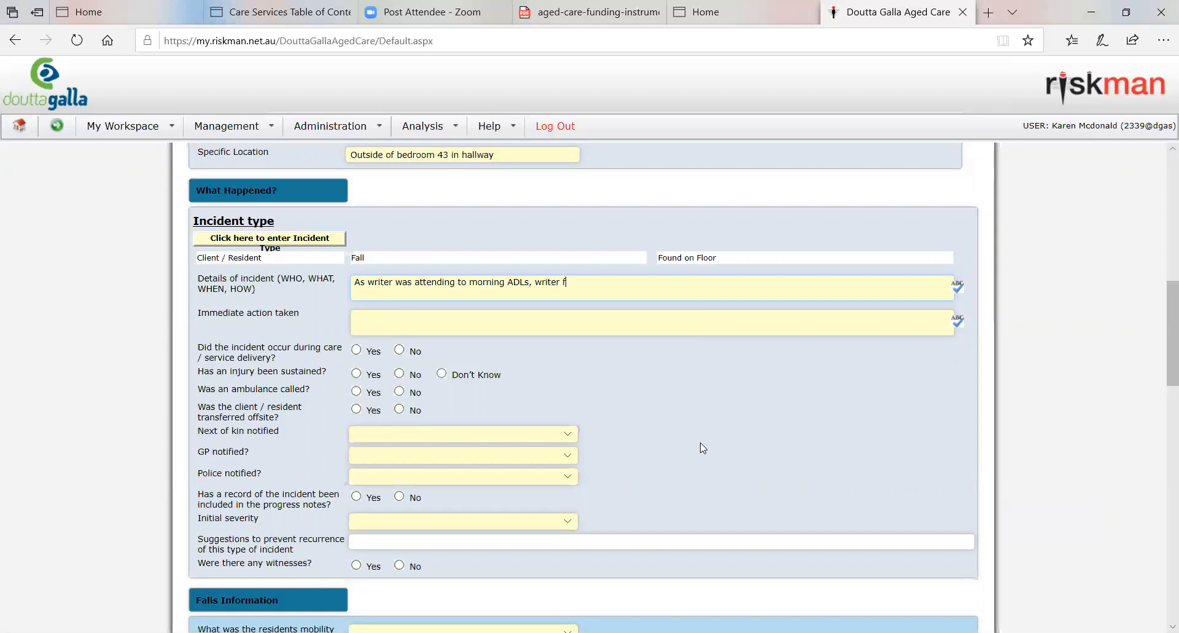
pyautogui.write('ound the res')
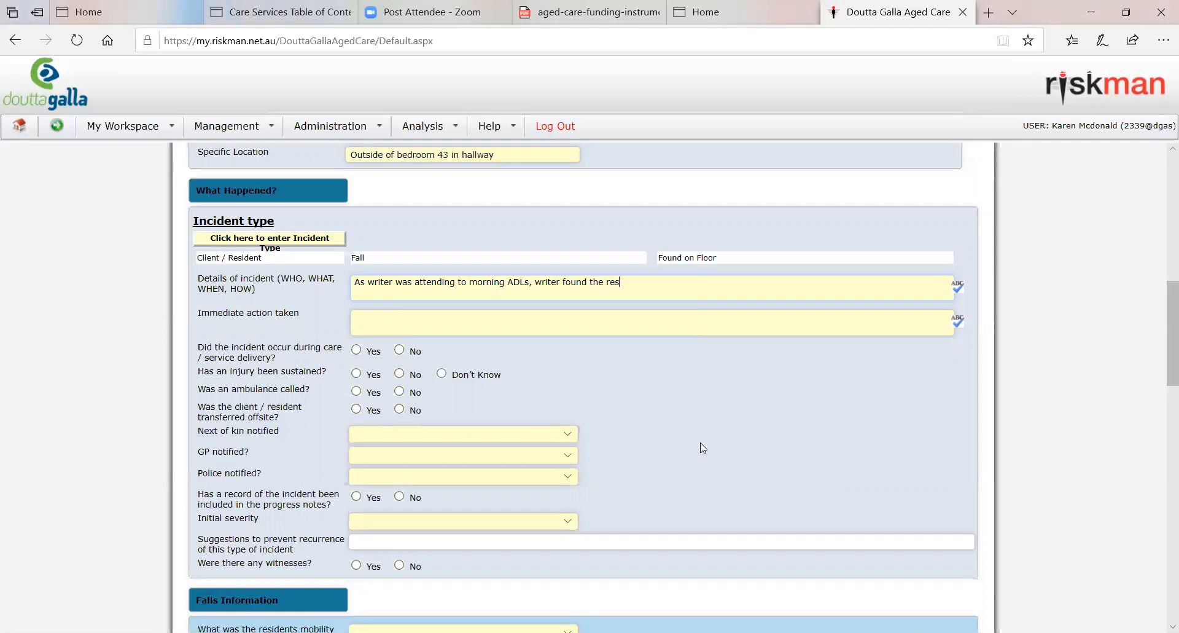
pyautogui.write('ident laying on the floow')
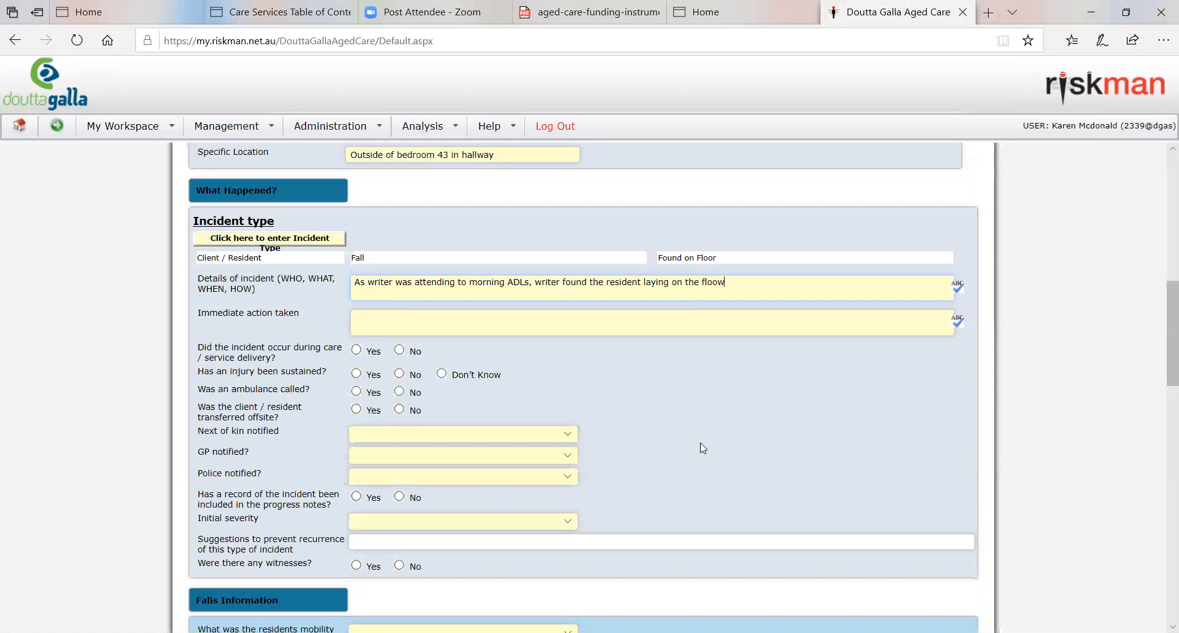
pyautogui.press('BackSpace')
pyautogui.write('r')
pyautogui.write(' outside of his bedrrom')
pyautogui.press('BackSpace')
pyautogui.press('BackSpace')
pyautogui.press('BackSpace')
pyautogui.write('oom')
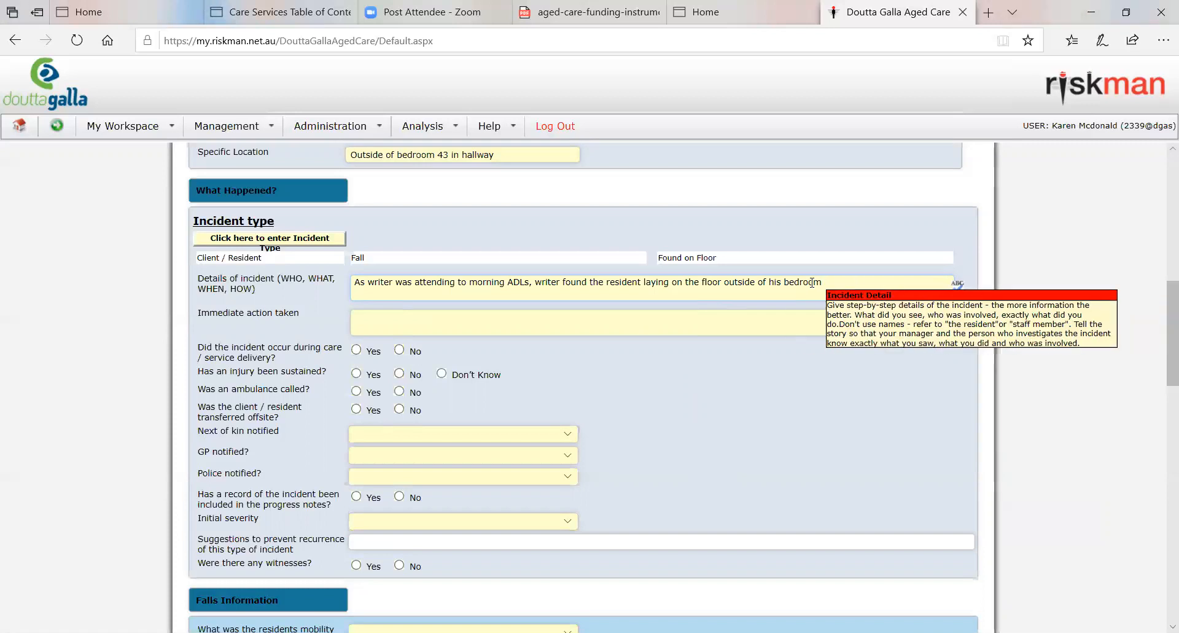
pyautogui.write('.')
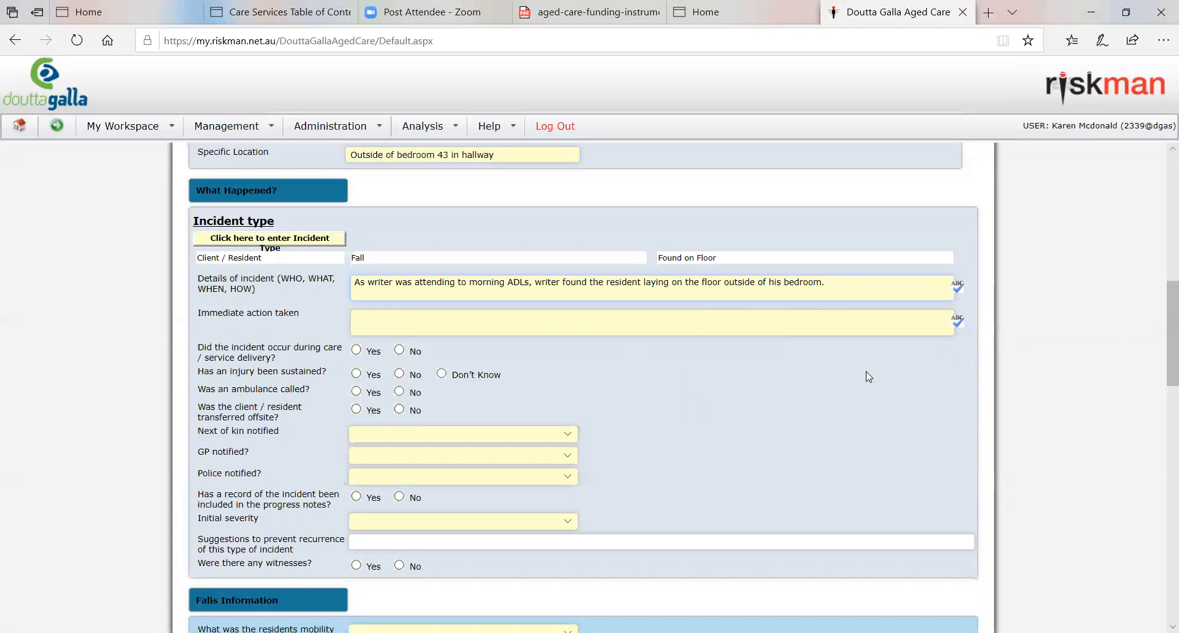
# Step: Add "The resident's walker was laying down on the ground beside him." to the incident details
pyautogui.write("The residen't")
pyautogui.press('BackSpace')
pyautogui.press('BackSpace')
pyautogui.press('BackSpace')
pyautogui.write("t's walker was laying ")
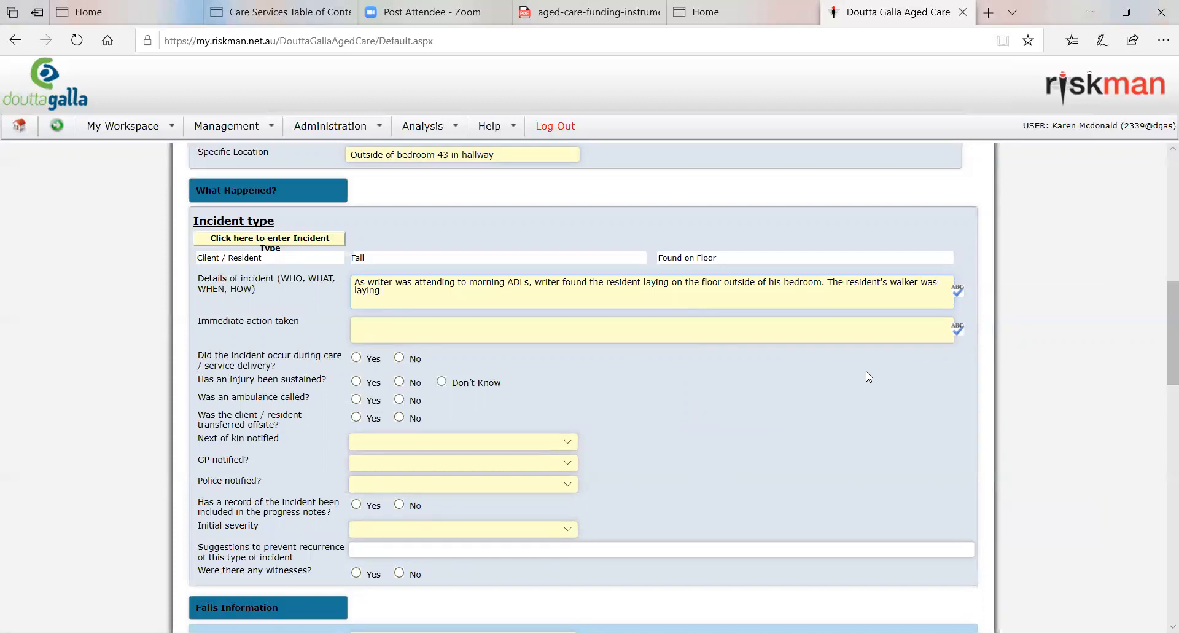
pyautogui.write('down on the ground besi')
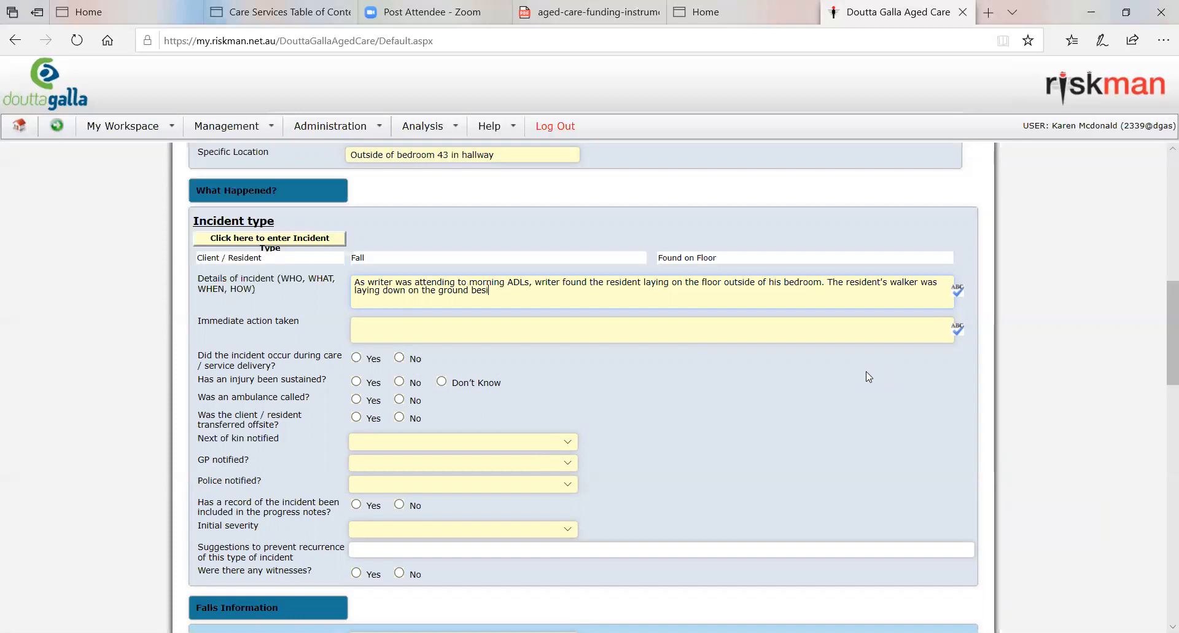
pyautogui.write('de him.  The resident')
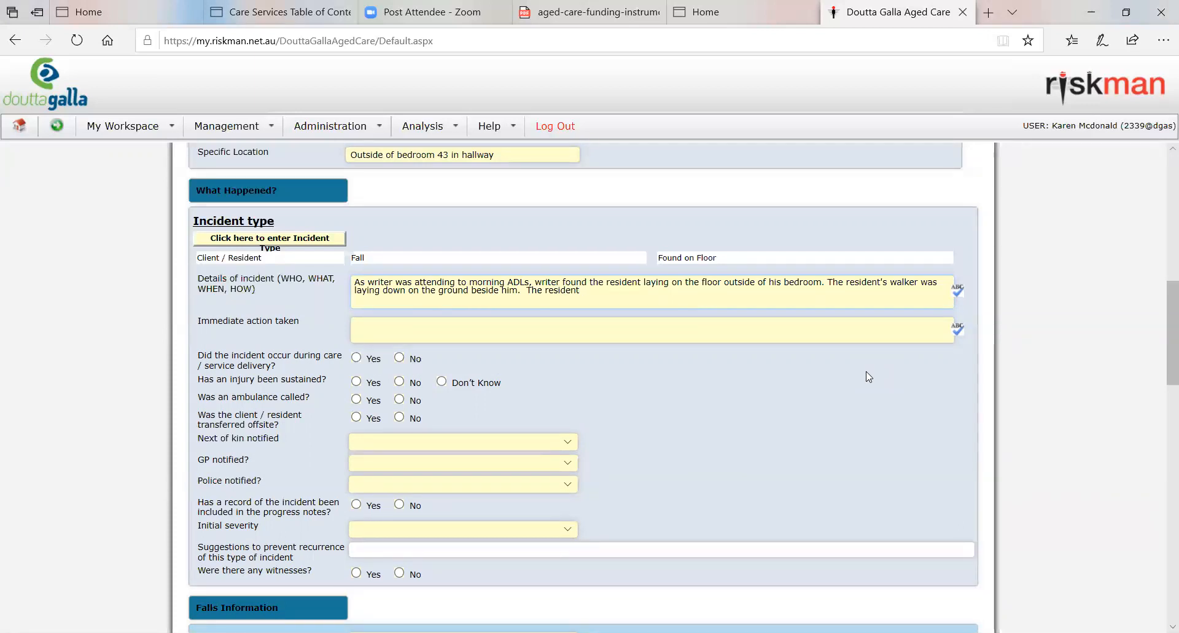
# Step: Finish the incident details with "The resident appeared to be in pain as he was moaning and calling out."
pyautogui.write('appeared to be in')
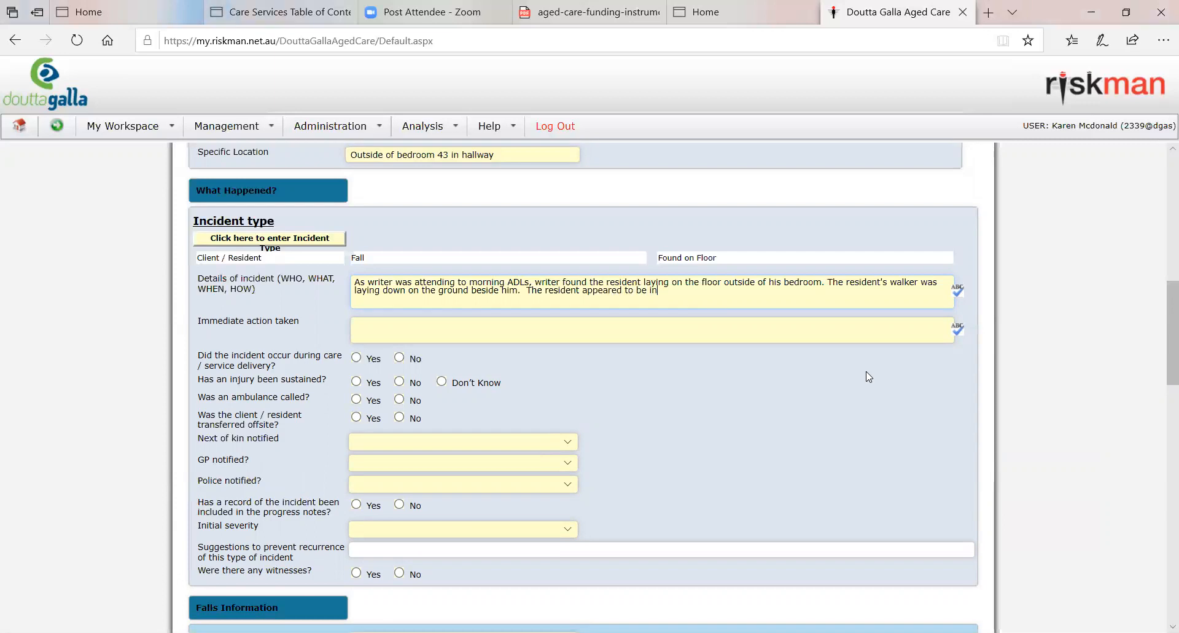
pyautogui.write(' pain as he was mo')
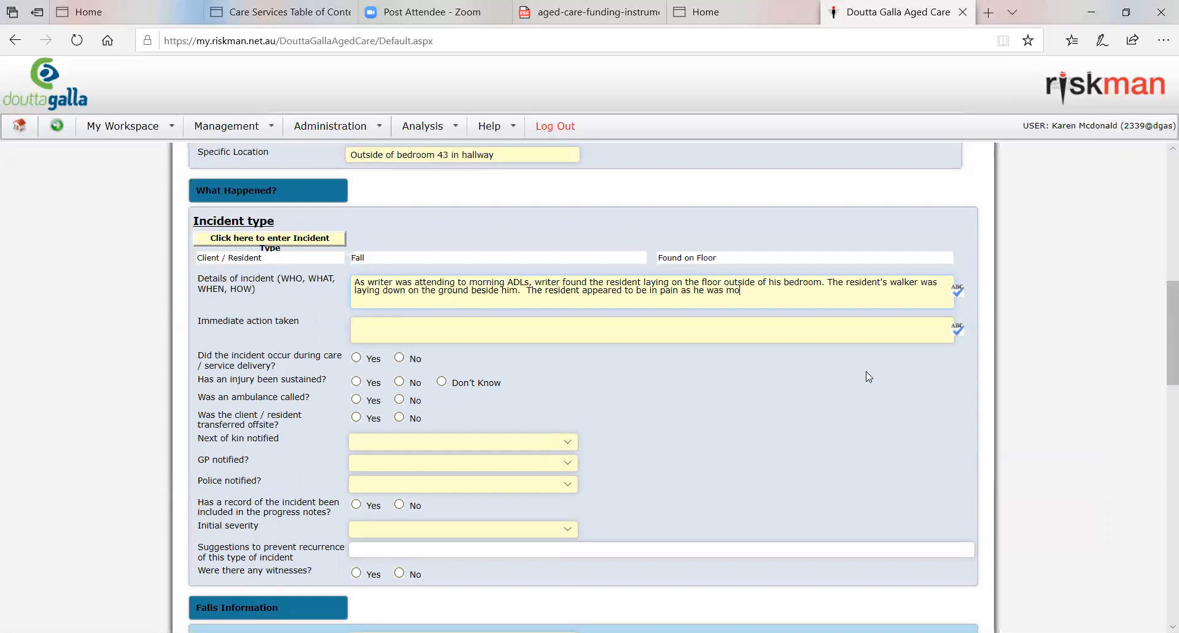
pyautogui.write('aning and calling out.')
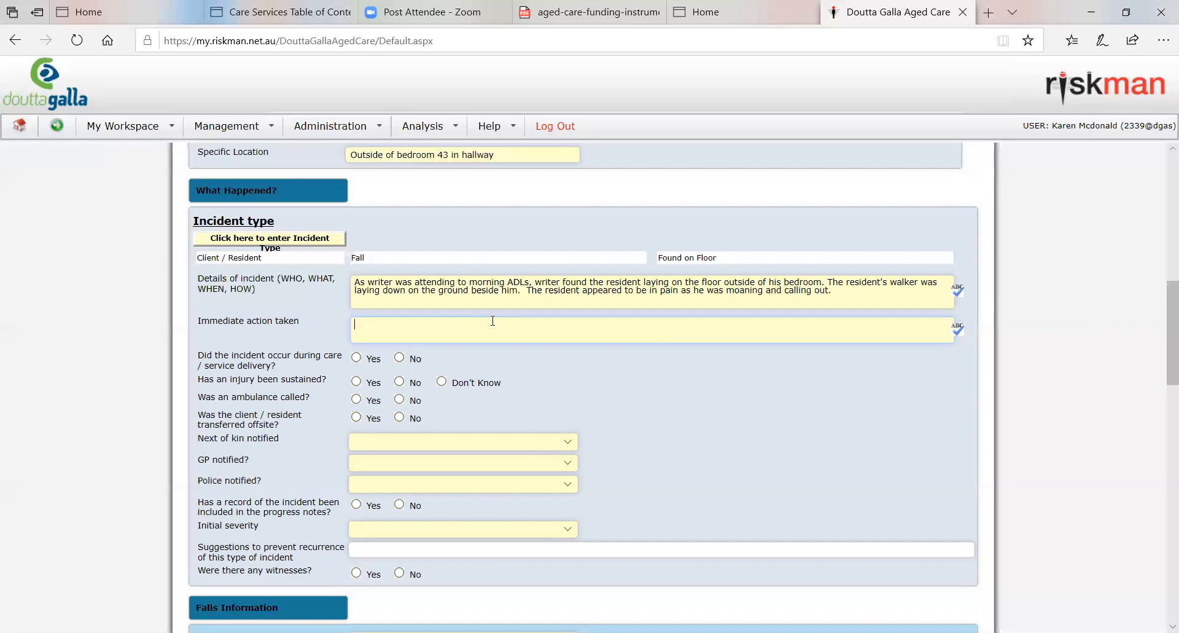
# Step: Begin the immediate action taken with "Comforted the resident and told him he was safe."
pyautogui.write('Comforted the resident and told hi')
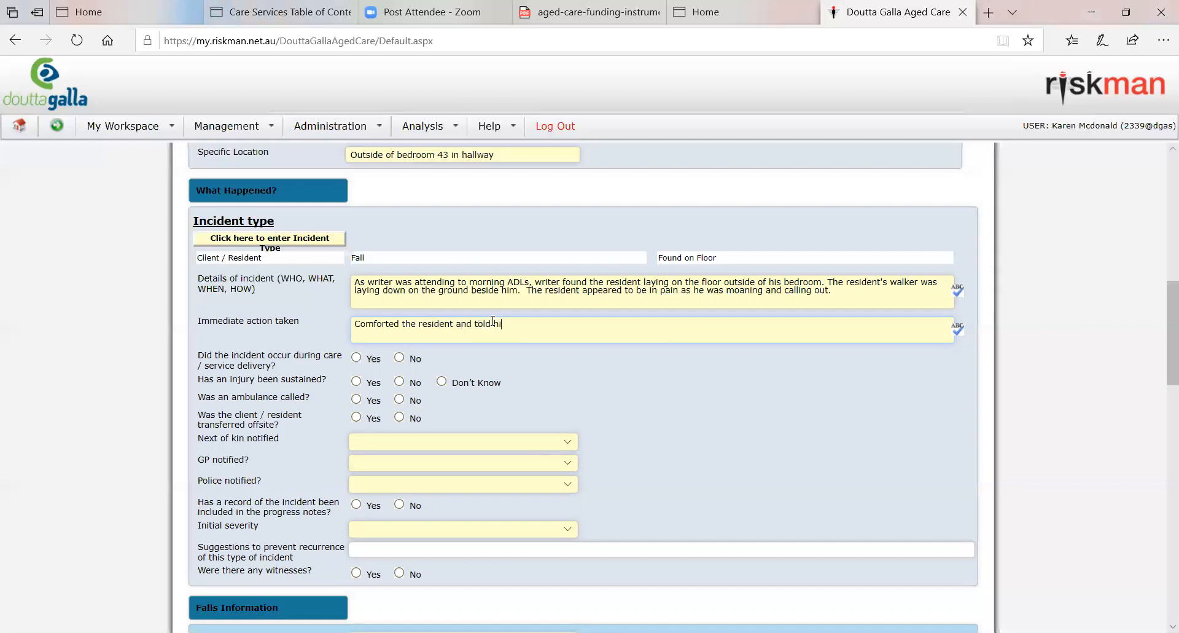
pyautogui.write('m he was safe.')
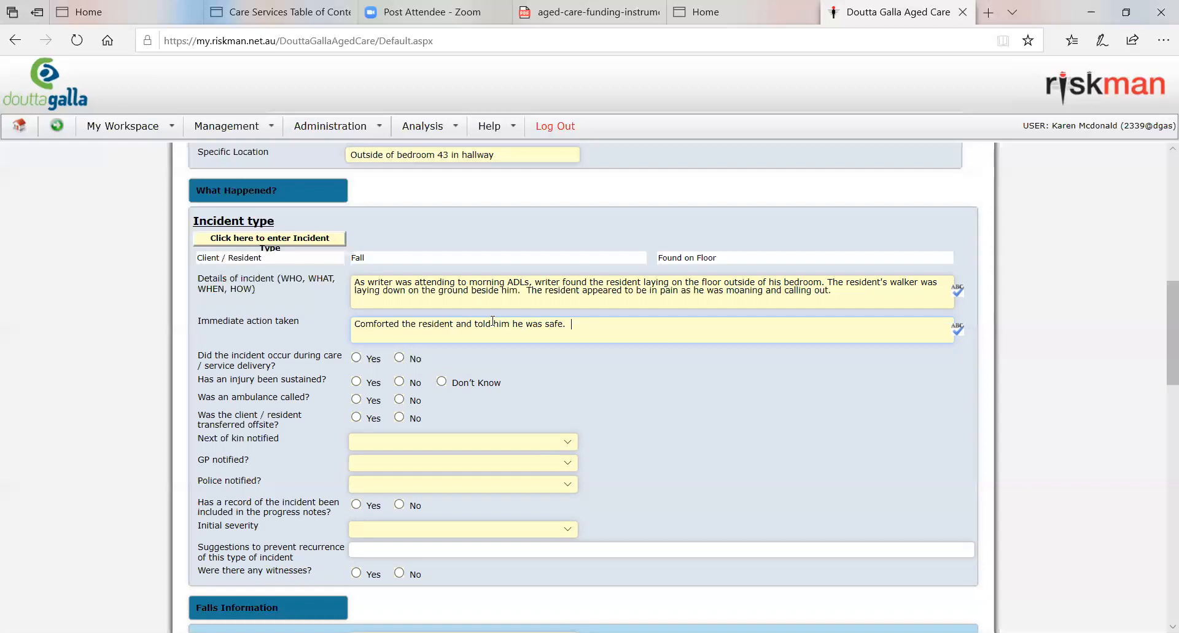
# Step: Add "Writer called for the RN to assess the resident." to the immediate action taken
pyautogui.write('Writer')
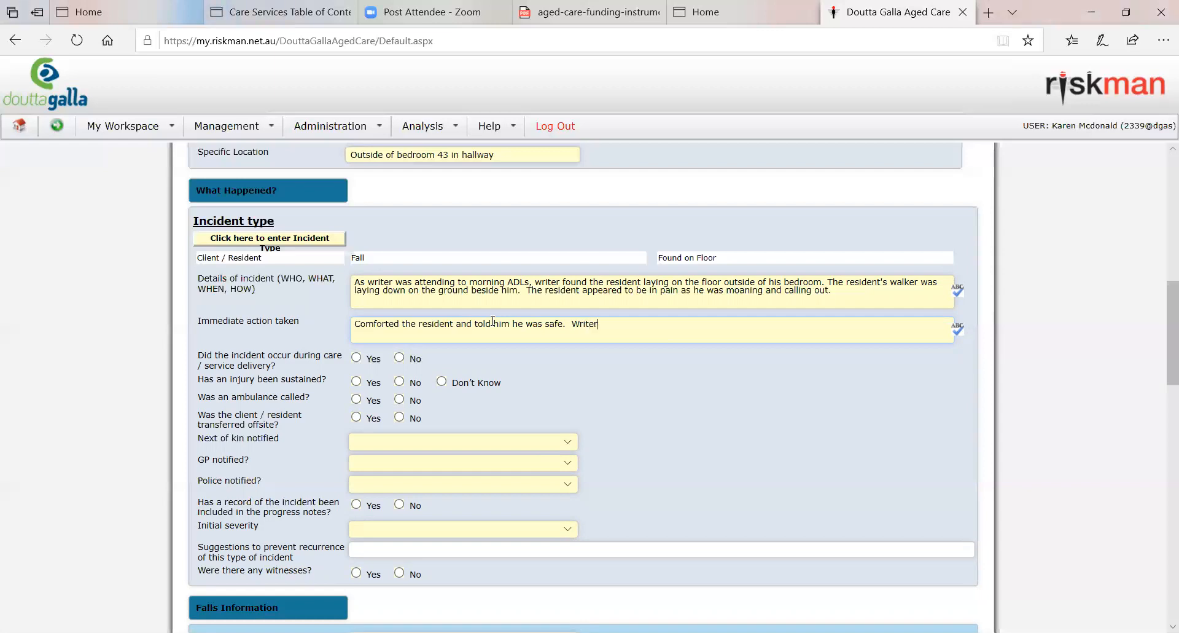
pyautogui.write(' called for the RN')
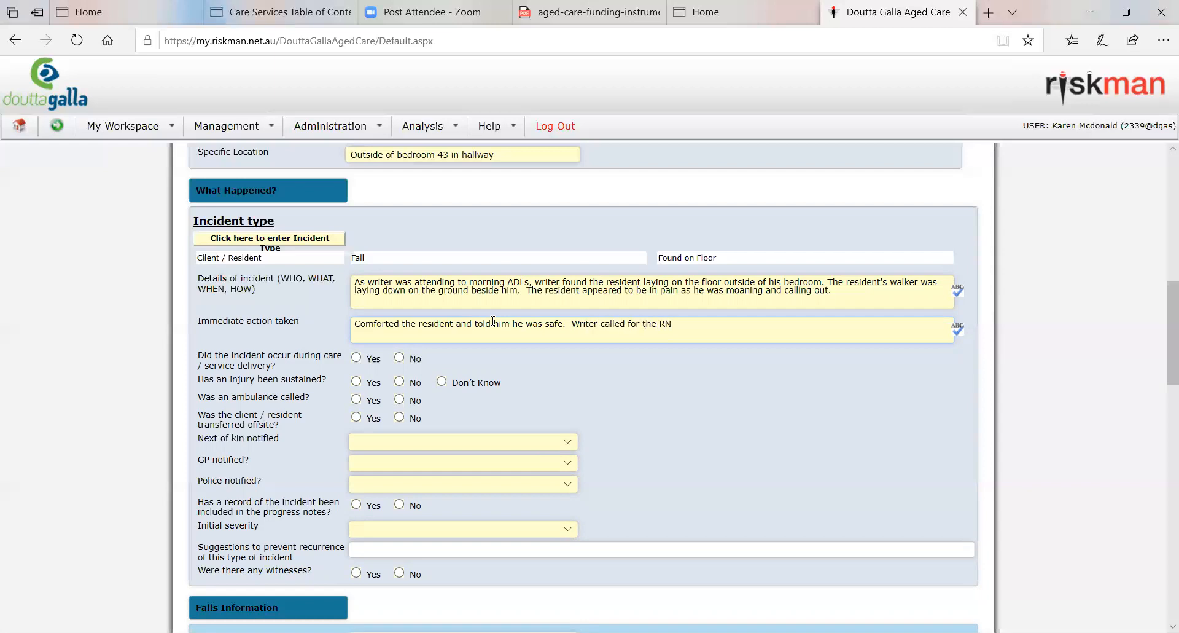
pyautogui.write(' to assess the')
pyautogui.write(' resident')
pyautogui.write(', write')
pyautogui.press('BackSpace')
pyautogui.press('BackSpace')
pyautogui.press('BackSpace')
pyautogui.press('BackSpace')
pyautogui.press('BackSpace')
pyautogui.press('BackSpace')
pyautogui.press('BackSpace')
pyautogui.write('. Wrtier')
# Step: Add "Writer followed direction given by the RN to continue to support the resident" to the immediate action taken
pyautogui.press('BackSpace')
pyautogui.press('BackSpace')
pyautogui.press('BackSpace')
pyautogui.press('BackSpace')
pyautogui.write('iter')
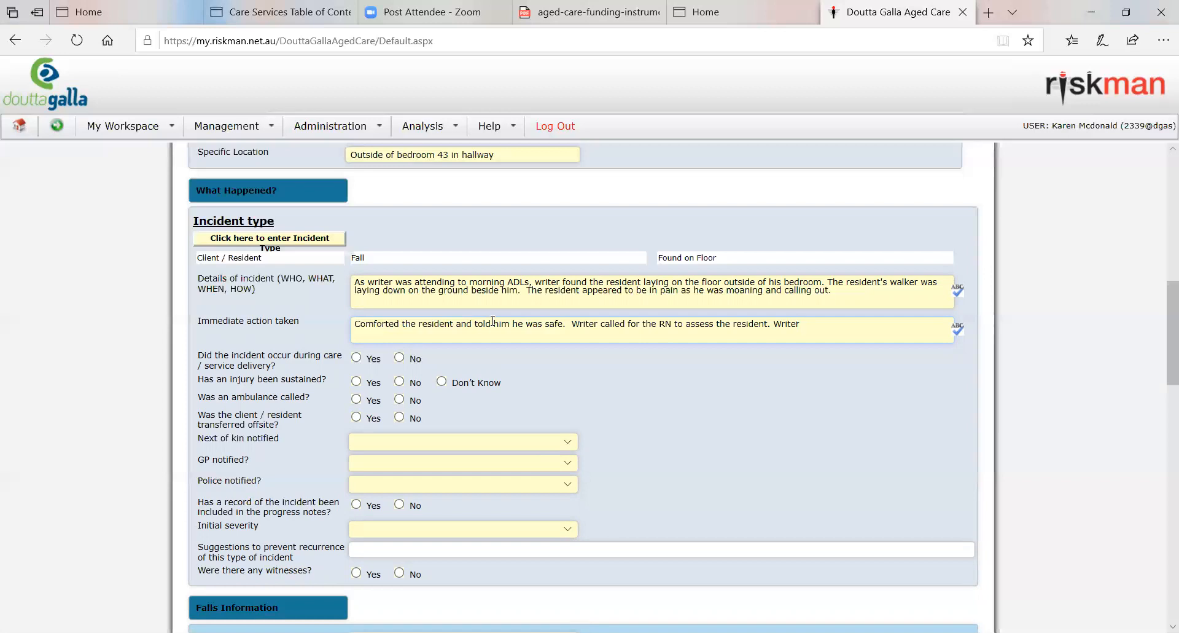
pyautogui.write('followed direction given by the R')
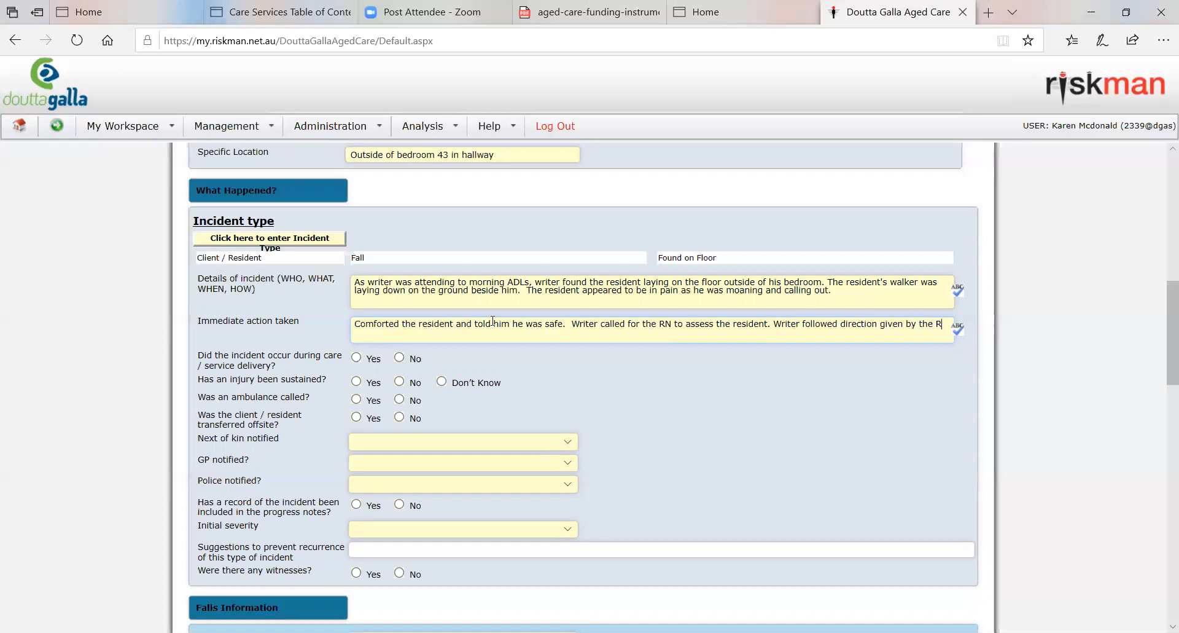
pyautogui.write('N to con')
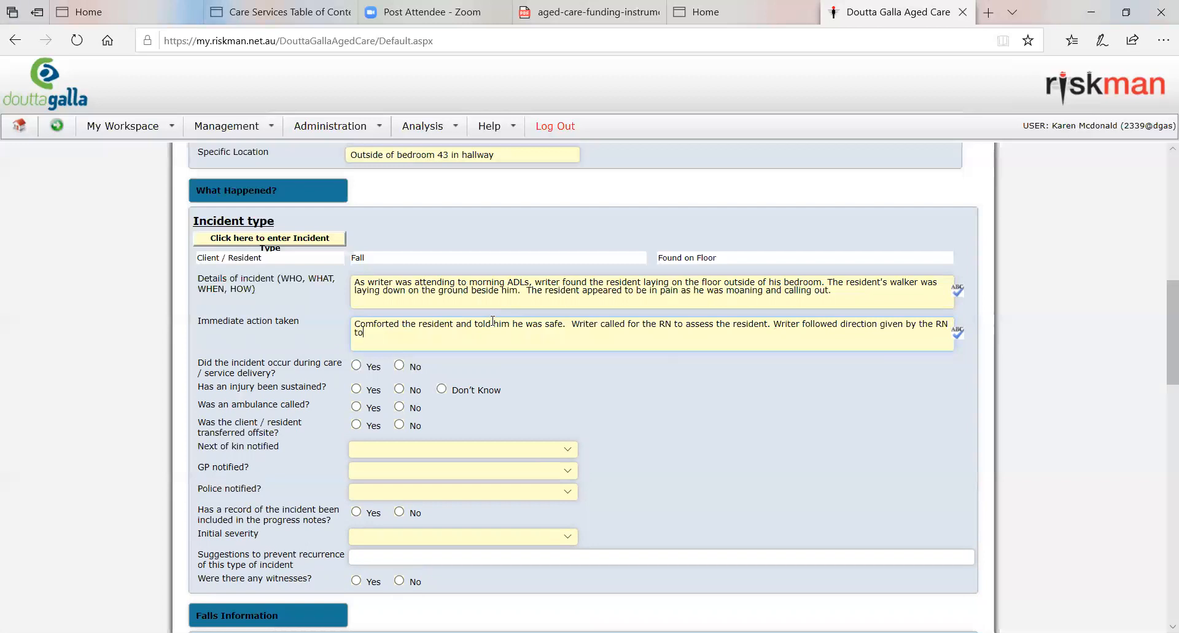
pyautogui.write('tinue to support the resident.  After ')
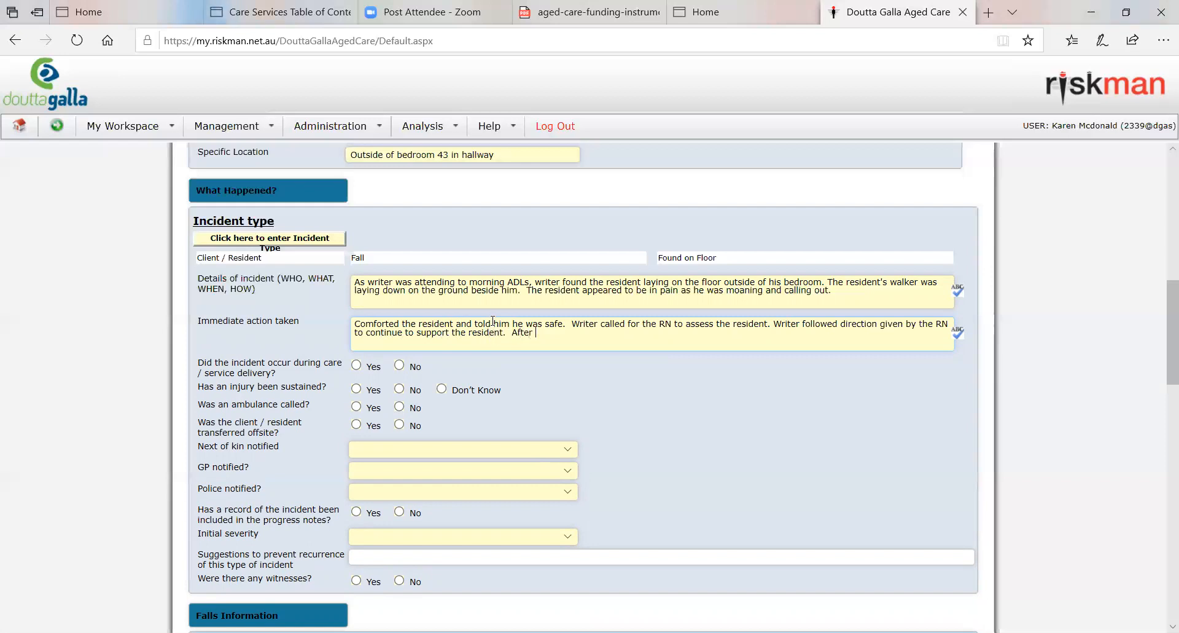
pyautogui.write('RN assessed the resident and found ')
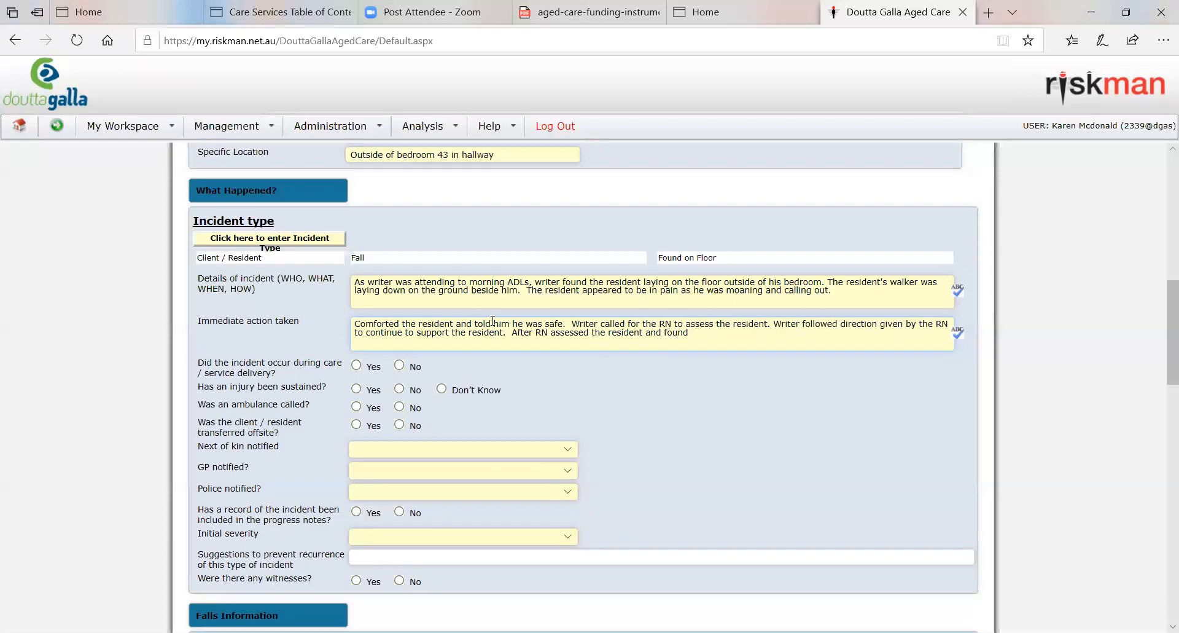
pyautogui.write('him well enough to return to his bed')
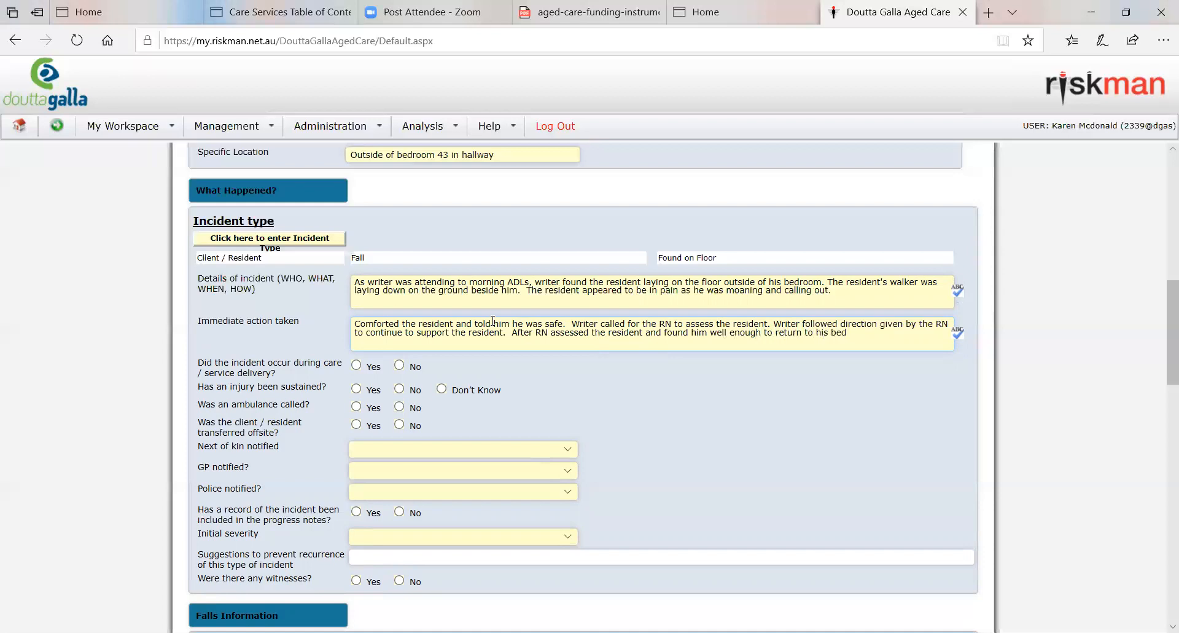
pyautogui.write(', writer ')
pyautogui.write('used the ')
pyautogui.write('mobile hoist an')
pyautogui.write('d suppo')
# Step: Complete that sentence with "writer used the mobile hoist and with the RN supported the resident to his bed for continued observation."
pyautogui.press('BackSpace')
pyautogui.press('BackSpace')
pyautogui.press('BackSpace')
pyautogui.write('with the RN support')
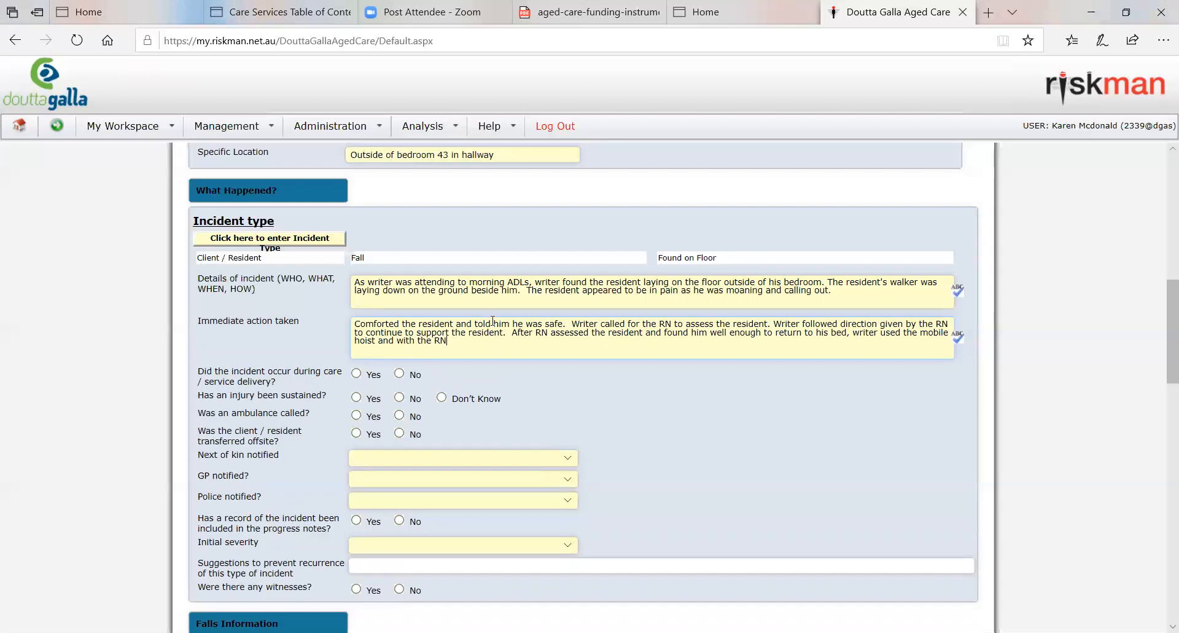
pyautogui.write('ed the resident to his bed for conin')
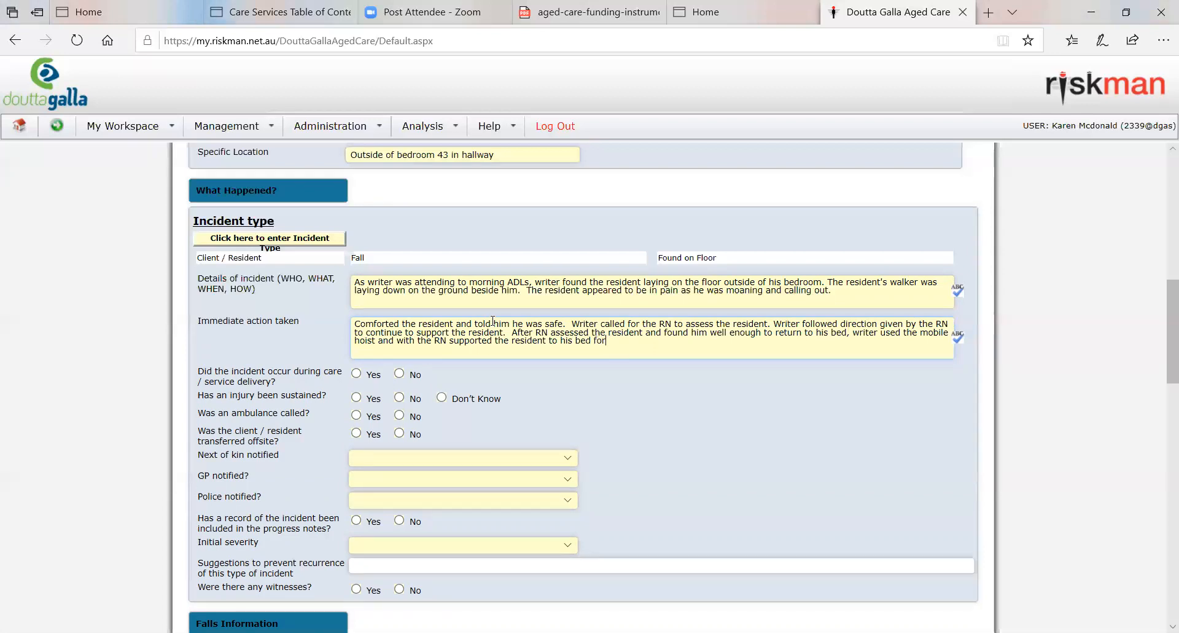
pyautogui.press('BackSpace')
pyautogui.press('BackSpace')
pyautogui.write('tinued ob')
pyautogui.write('sera')
pyautogui.write('ation')
# Step: Answer No to the incident occurring during care or service delivery, and Yes to an injury being sustained
pyautogui.scroll(-1, 763, 481)
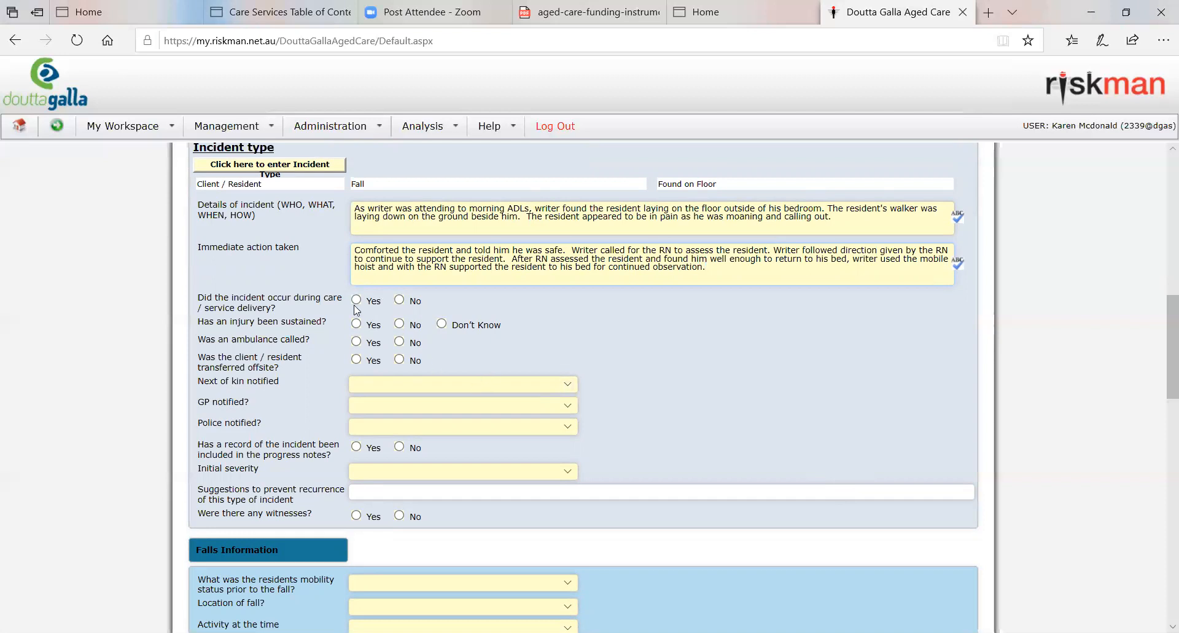
pyautogui.click(399, 300)
pyautogui.click(399, 323)
pyautogui.click(442, 324)
pyautogui.click(357, 326)
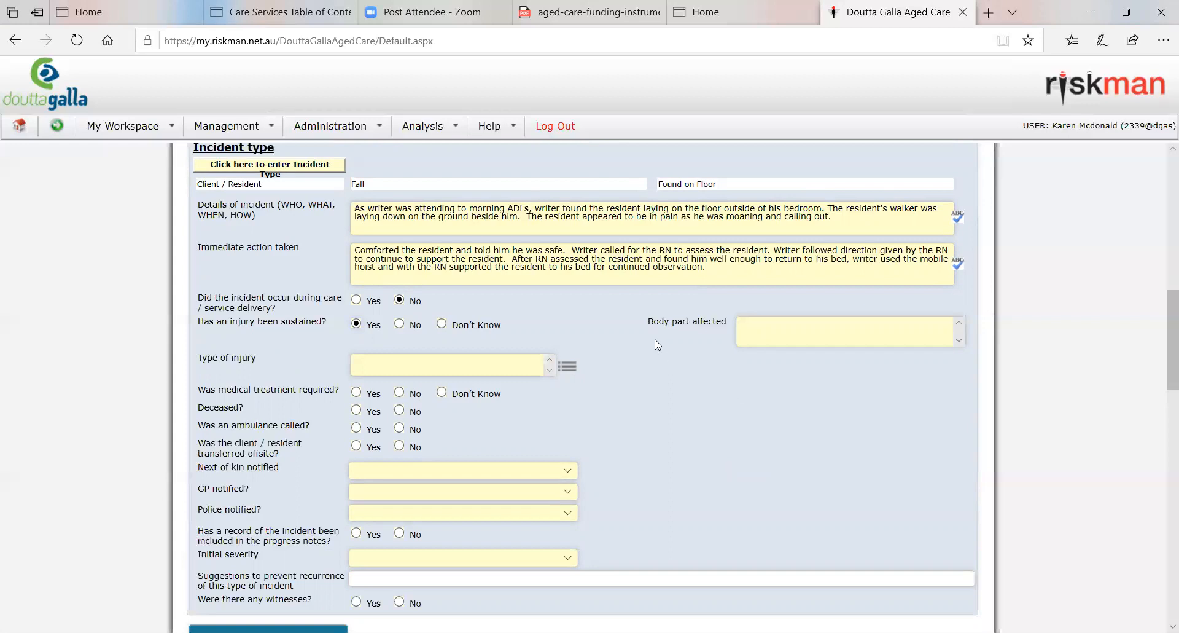
# Step: Select Right Thigh Front as the affected body part on the body map and save the selection
pyautogui.click(880, 333)
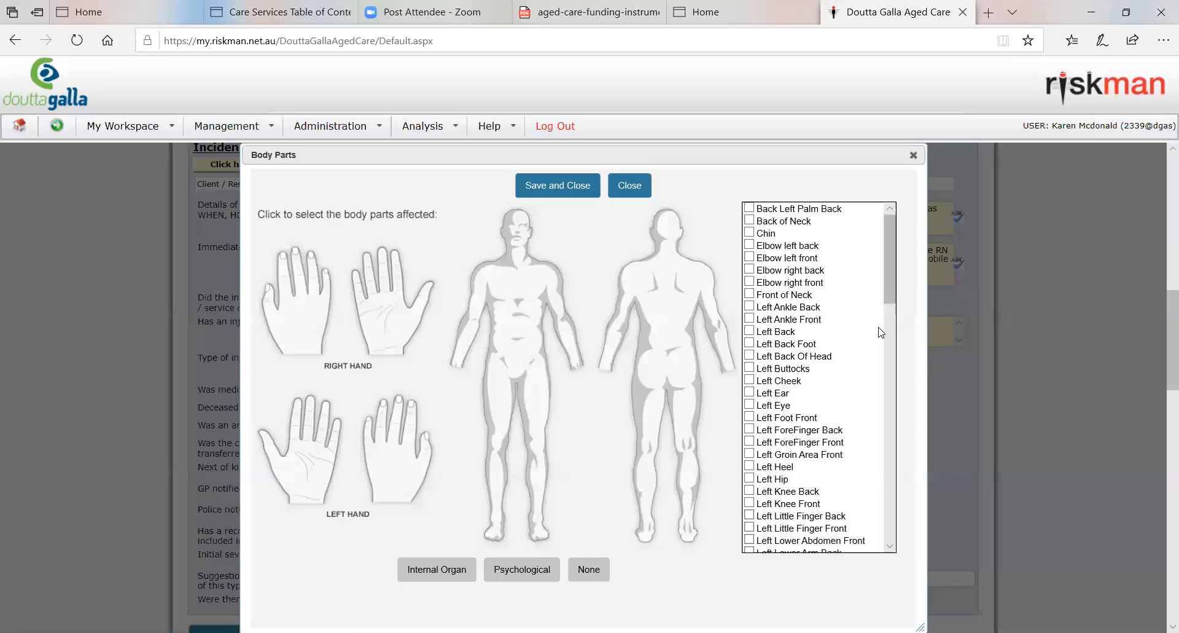
pyautogui.click(498, 423)
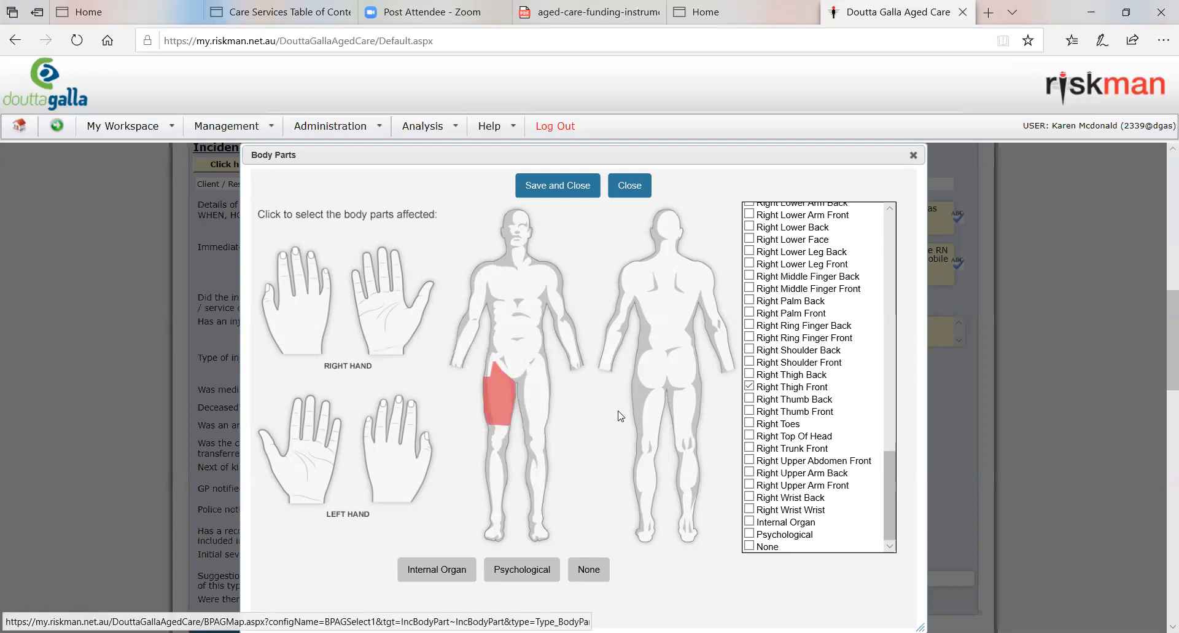
pyautogui.click(565, 192)
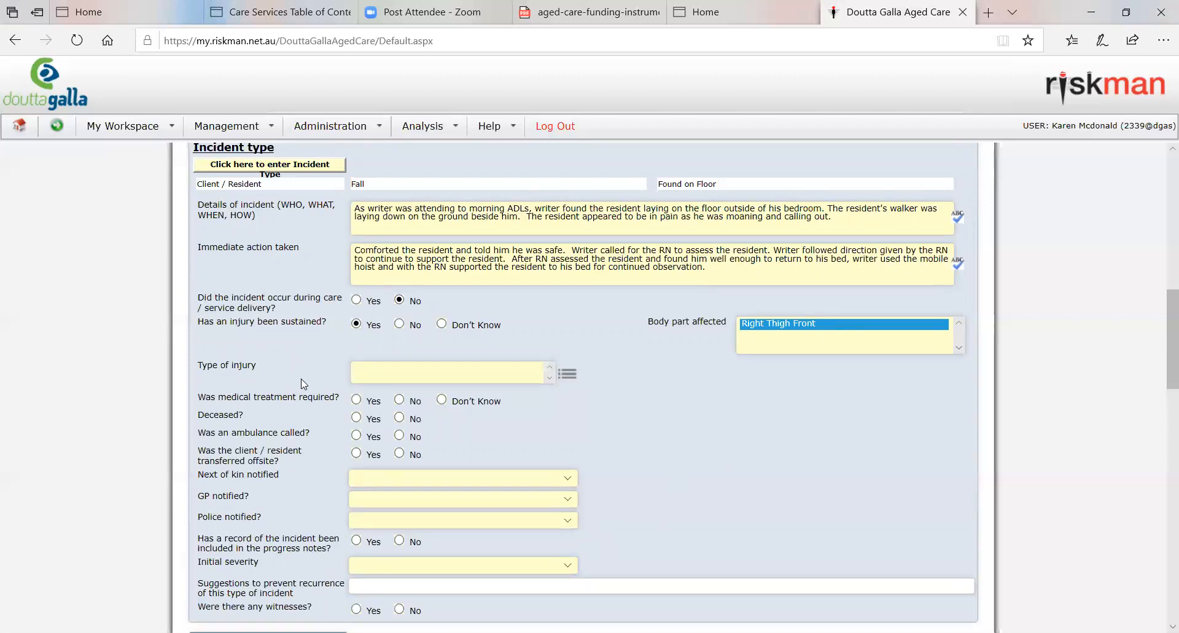
# Step: Set the type of injury to Cut/Laceration
pyautogui.click(437, 375)
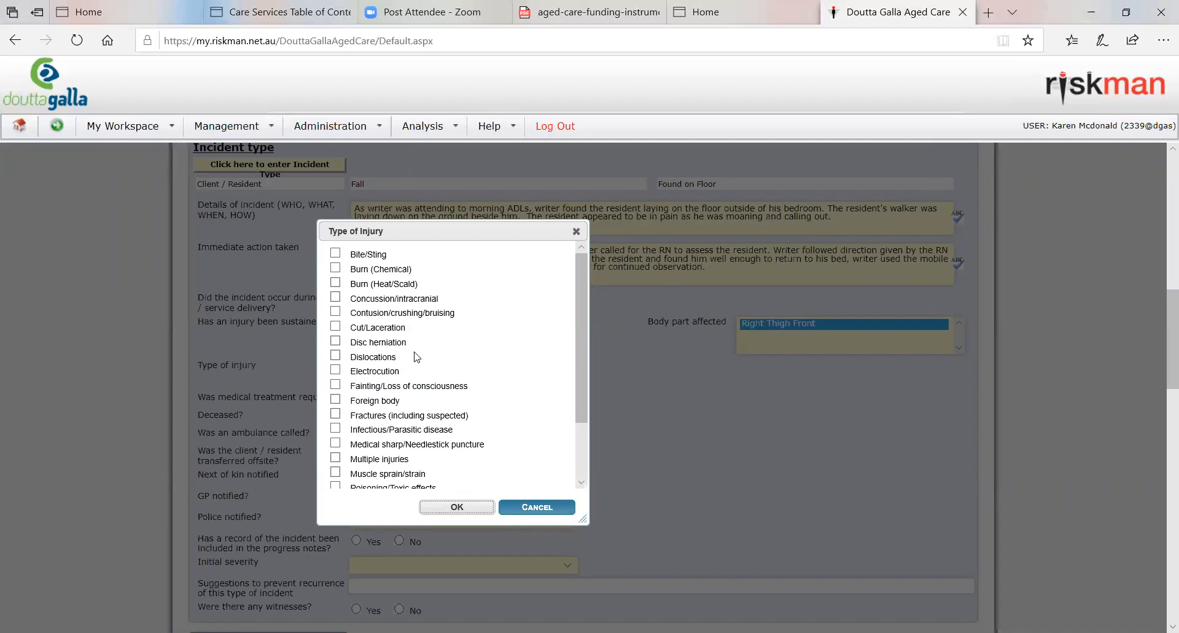
pyautogui.click(336, 324)
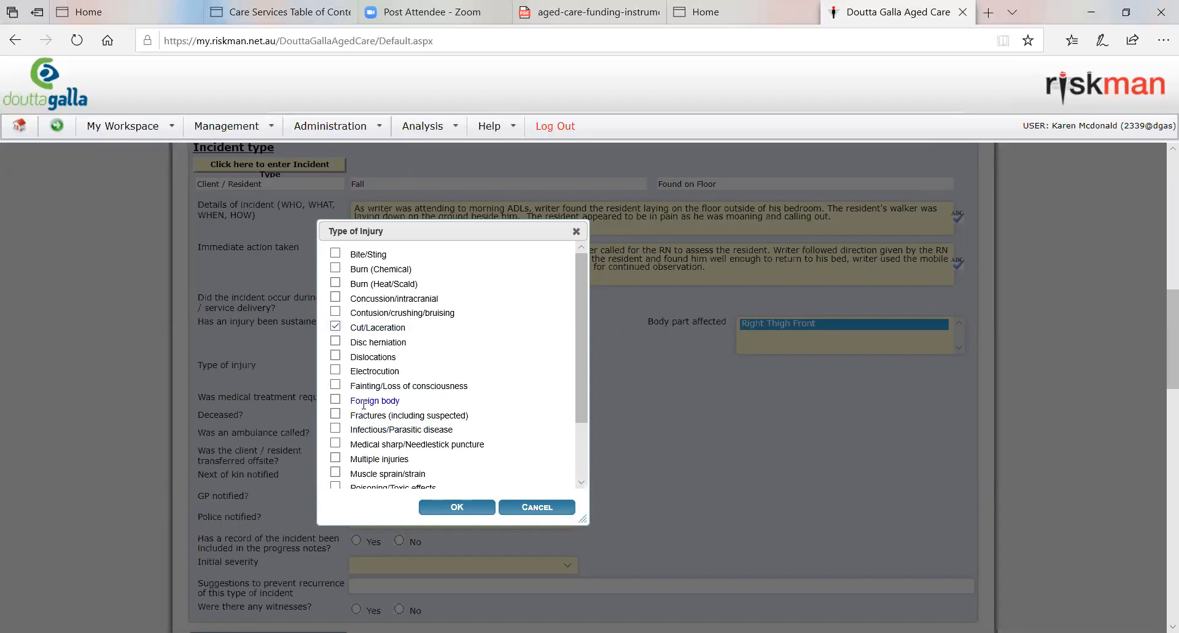
pyautogui.click(336, 400)
pyautogui.click(470, 508)
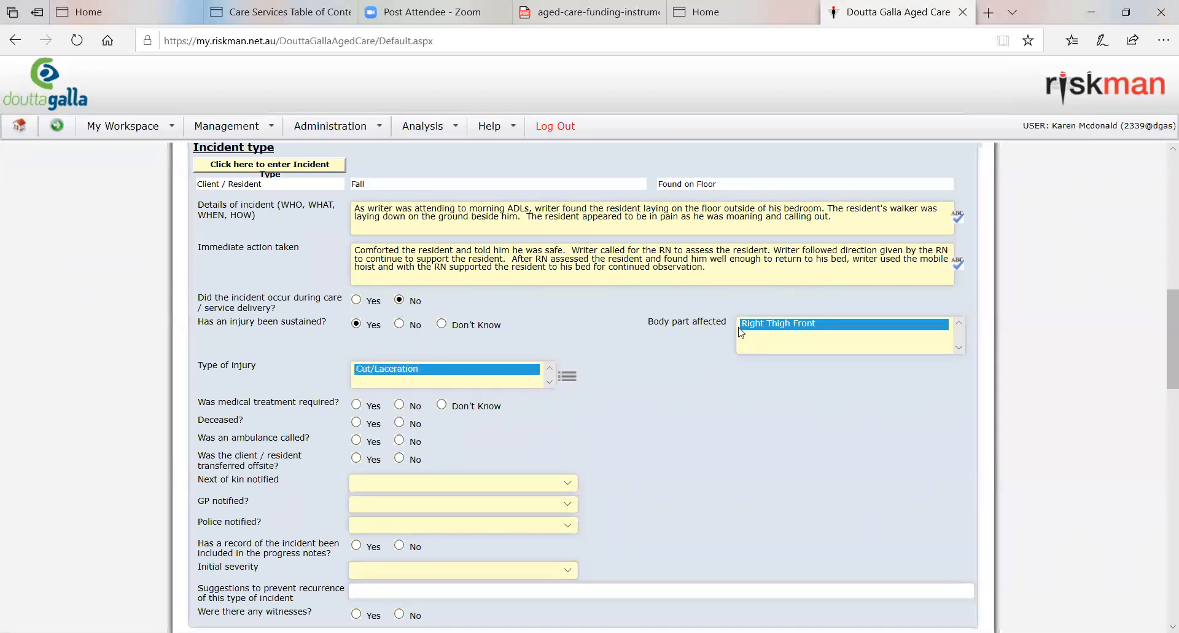
# Step: Reopen the body part selection and look through the list of body parts
pyautogui.click(895, 341)
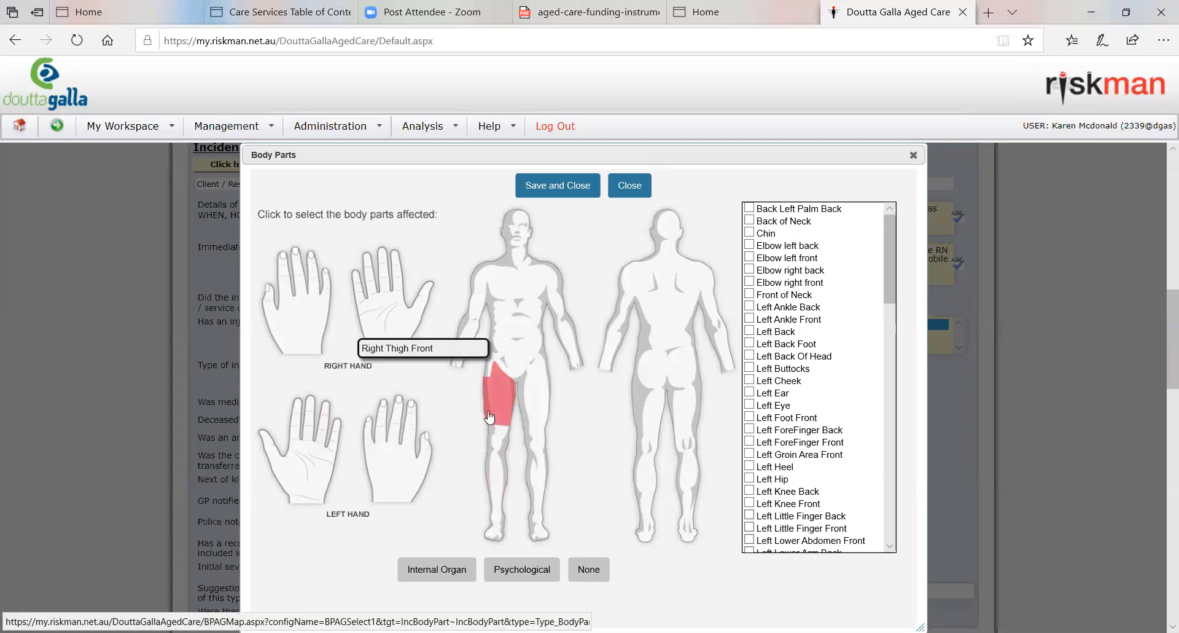
pyautogui.scroll(-5, 799, 375)
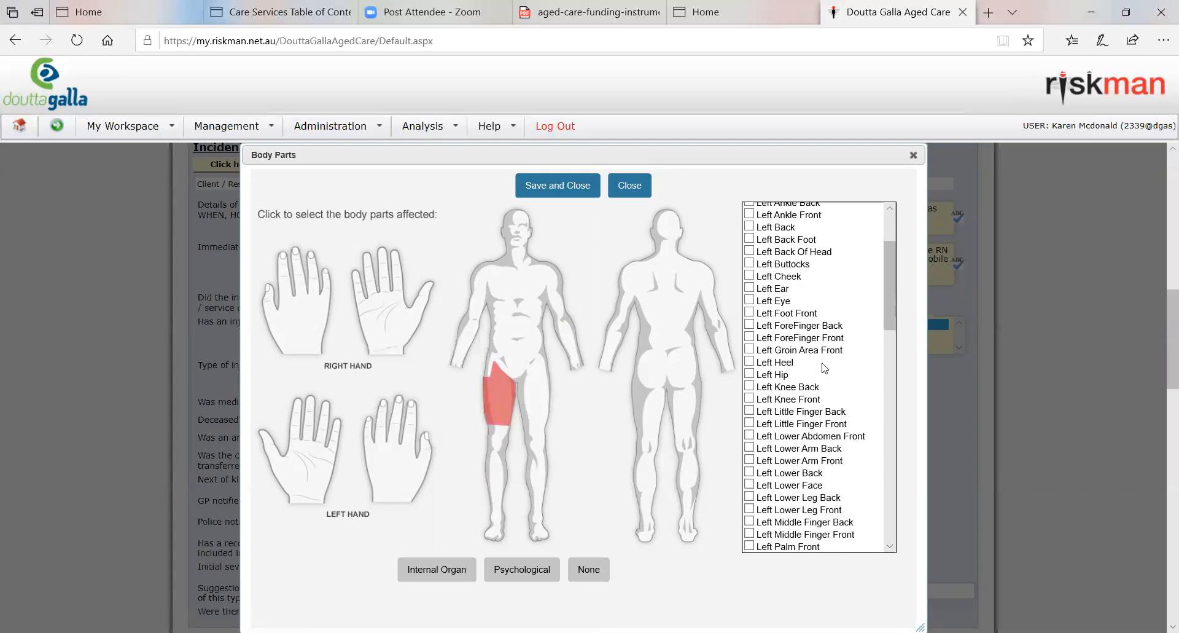
pyautogui.scroll(-4, 823, 365)
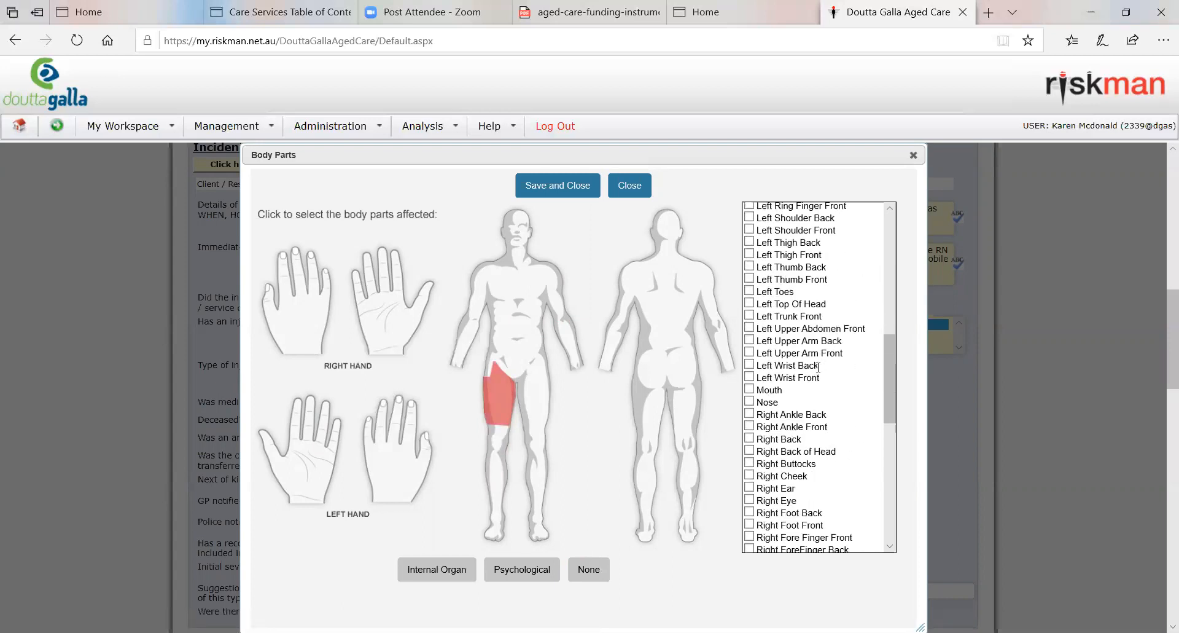
pyautogui.scroll(4, 817, 366)
pyautogui.scroll(7, 817, 367)
pyautogui.scroll(-7, 818, 369)
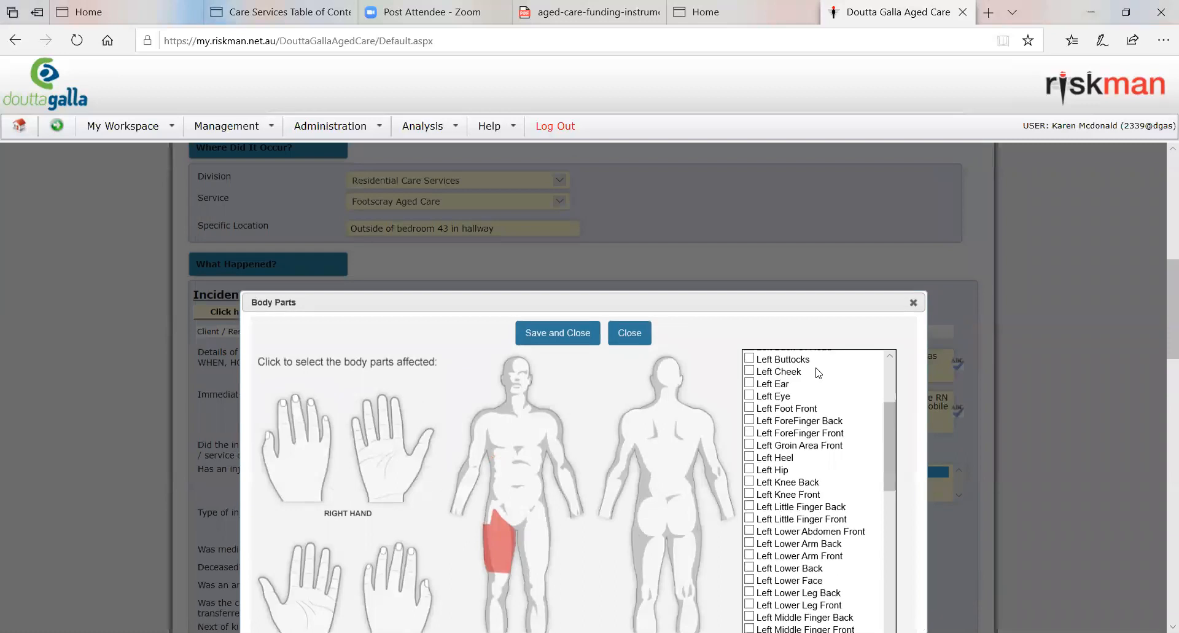
pyautogui.scroll(-8, 818, 372)
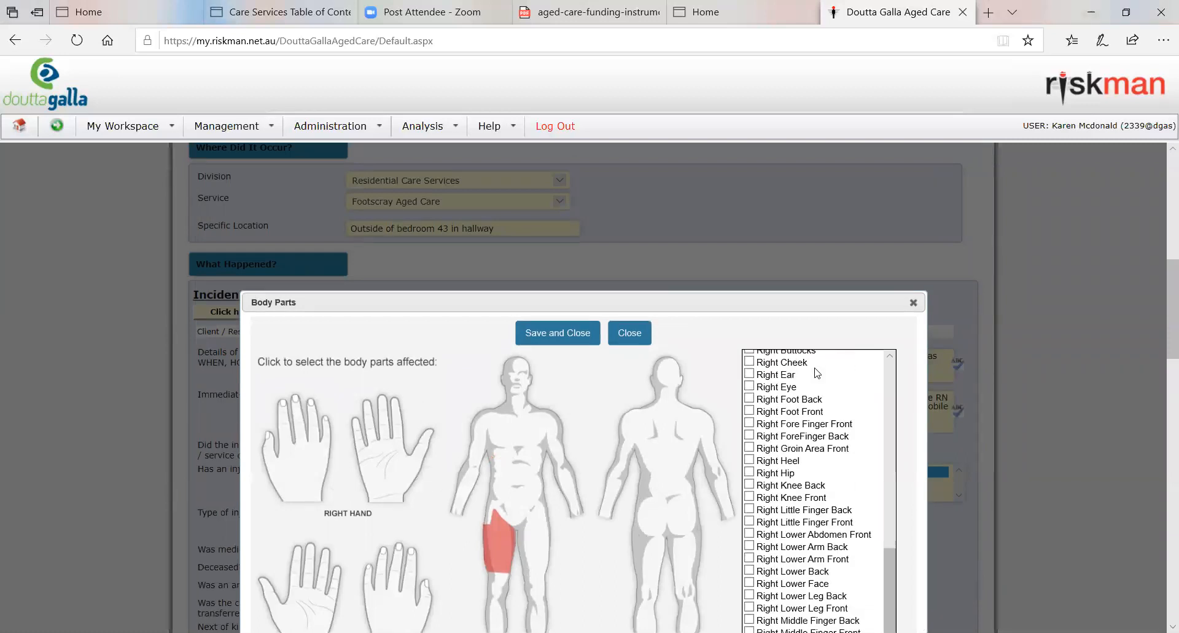
pyautogui.scroll(-2, 817, 371)
pyautogui.scroll(-2, 773, 523)
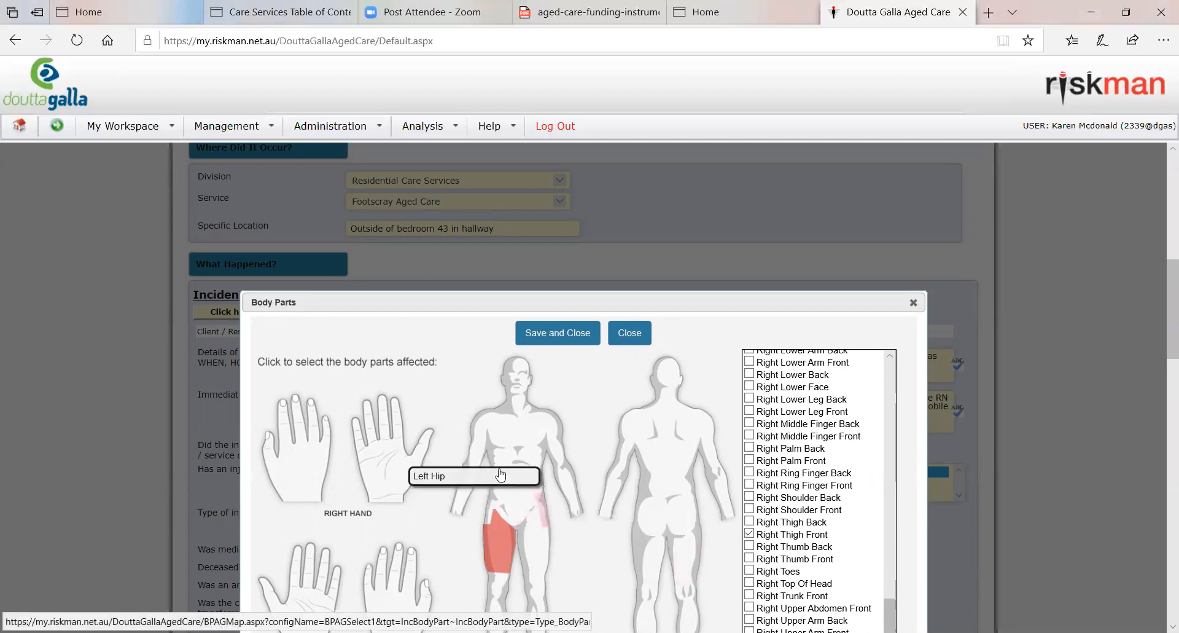
# Step: Try marking Right Upper Arm Front, Left Back Foot and Front of Neck as additional affected body parts
pyautogui.click(482, 439)
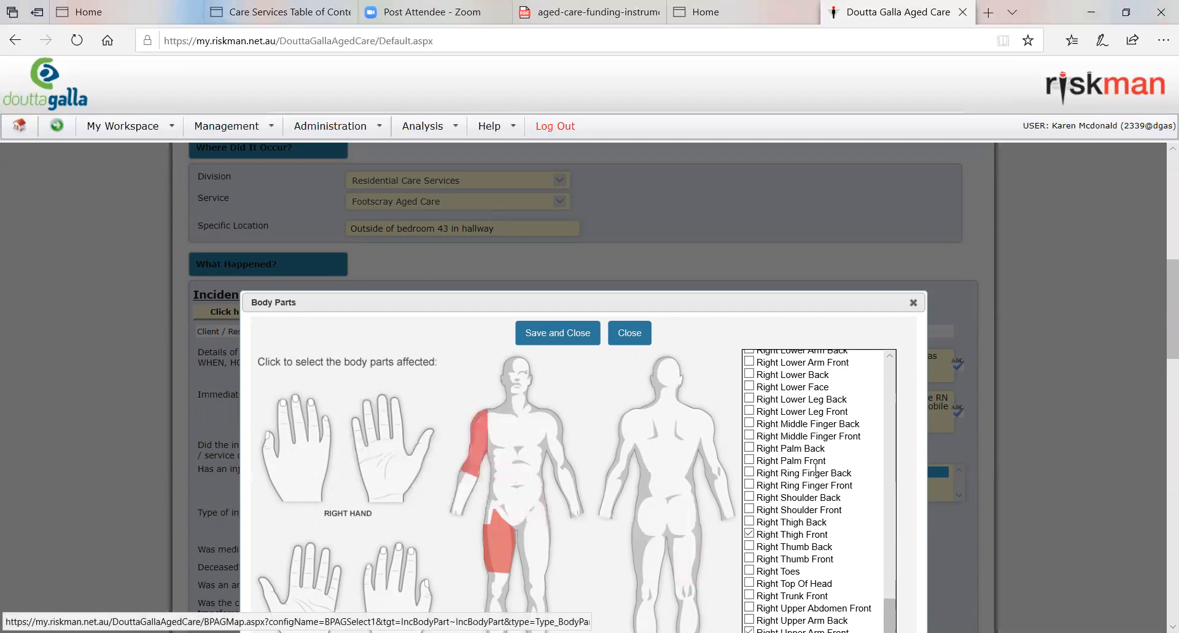
pyautogui.scroll(-2, 775, 573)
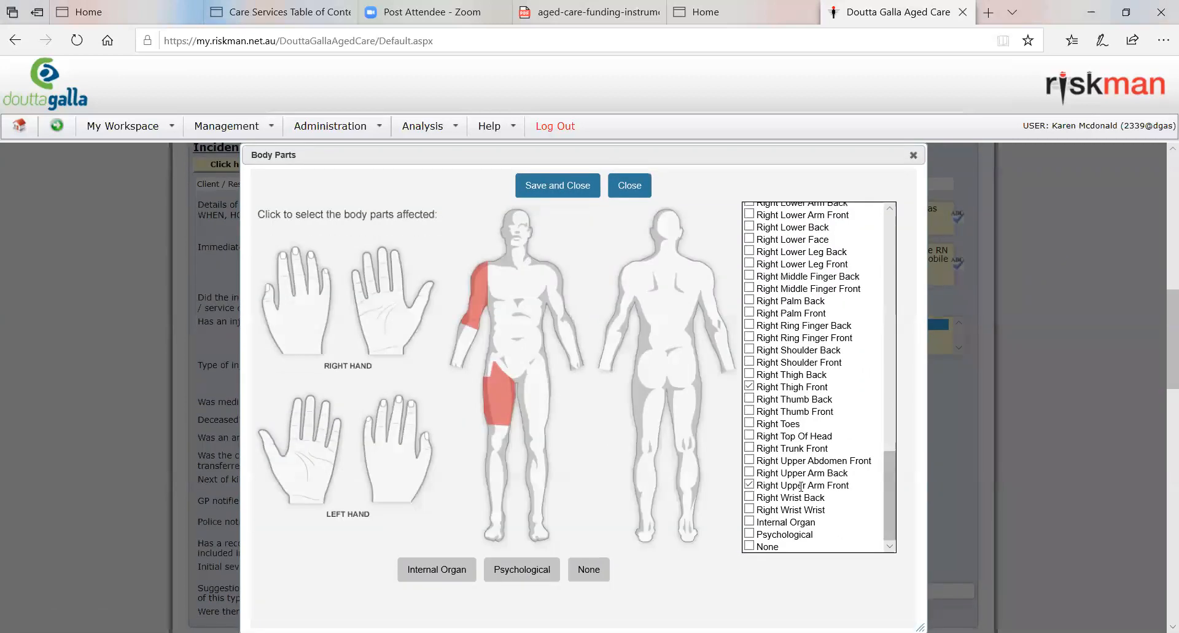
pyautogui.scroll(6, 786, 380)
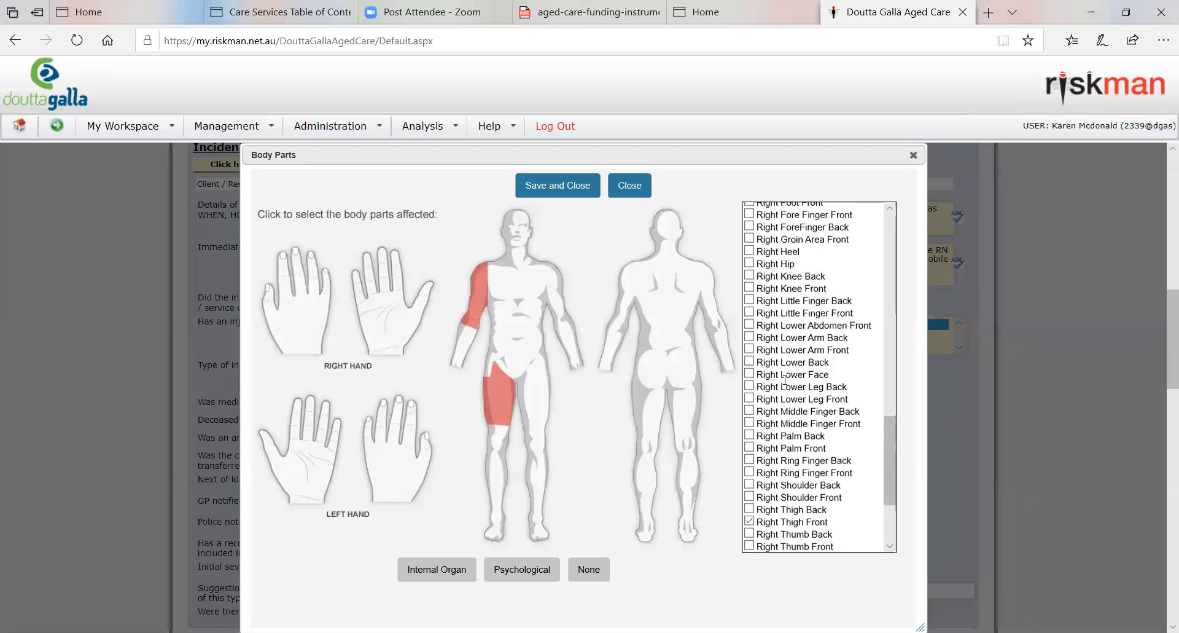
pyautogui.scroll(8, 786, 381)
pyautogui.click(749, 303)
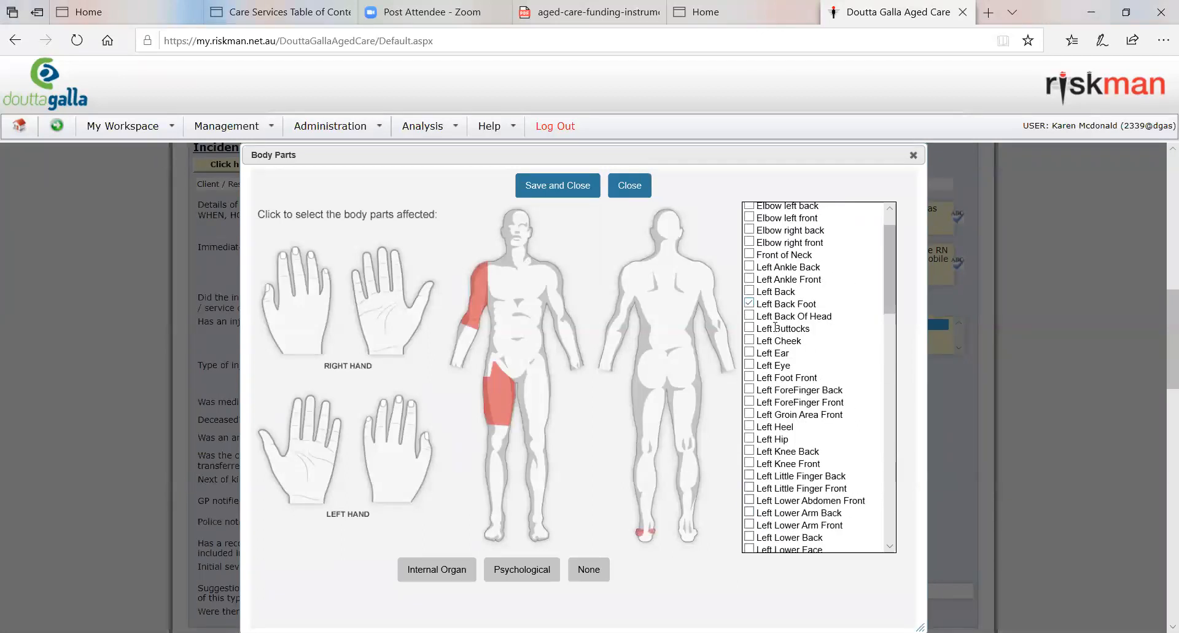
pyautogui.click(750, 255)
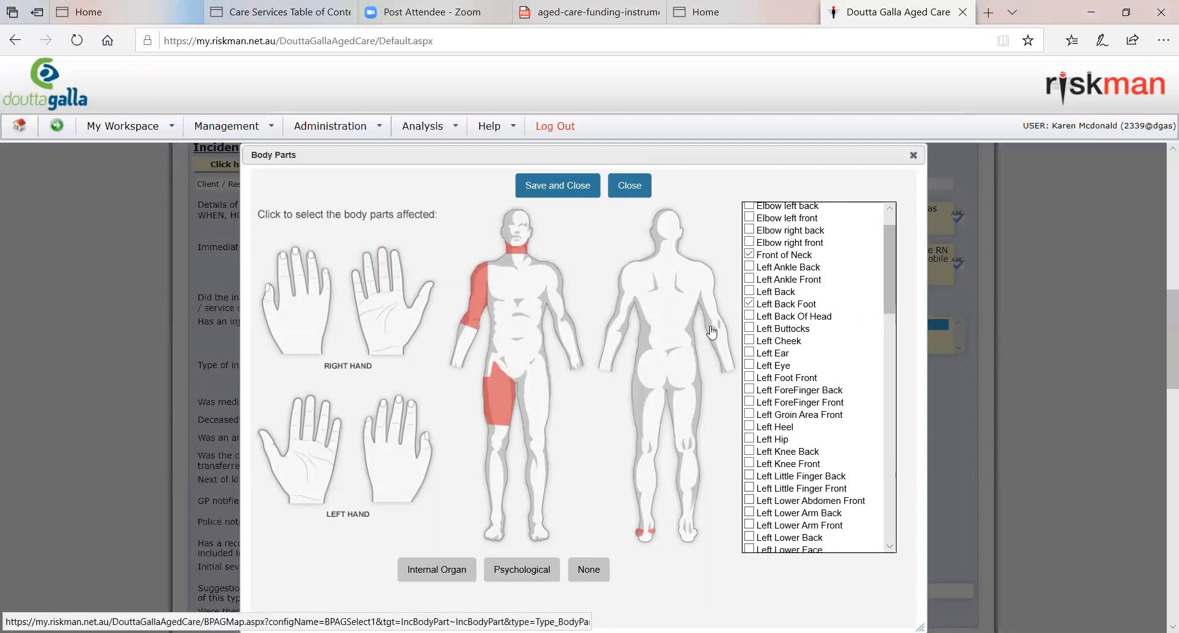
# Step: Deselect Front of Neck, Right Upper Arm Front and Right Thigh Front on the body map, and close it without saving
pyautogui.click(505, 264)
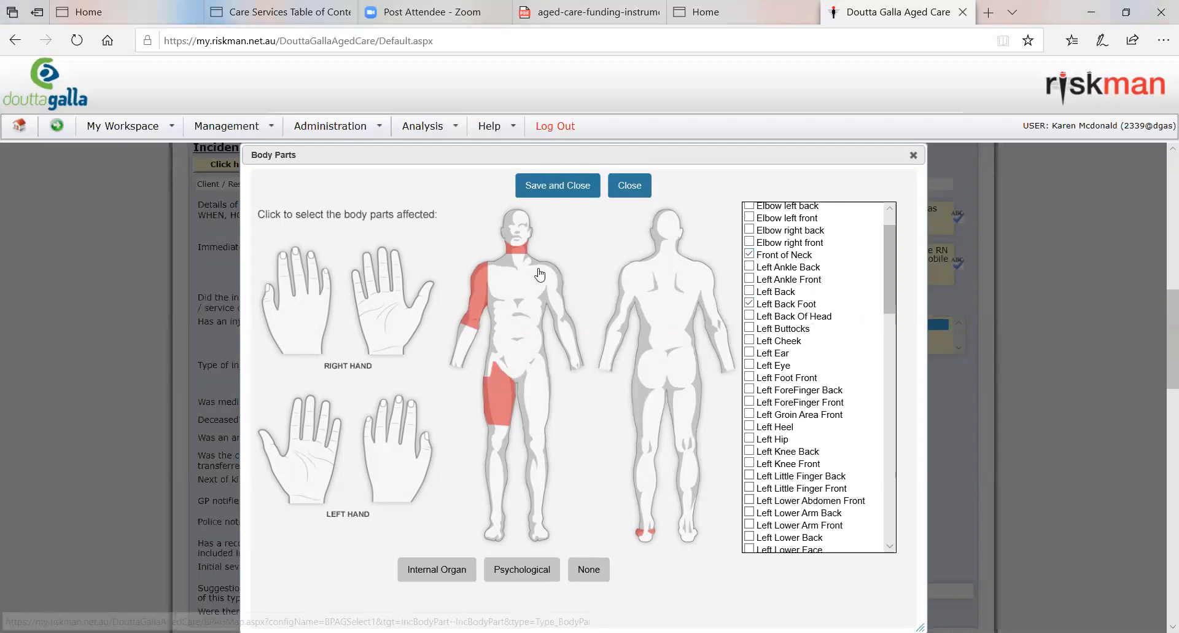
pyautogui.click(476, 282)
pyautogui.click(501, 390)
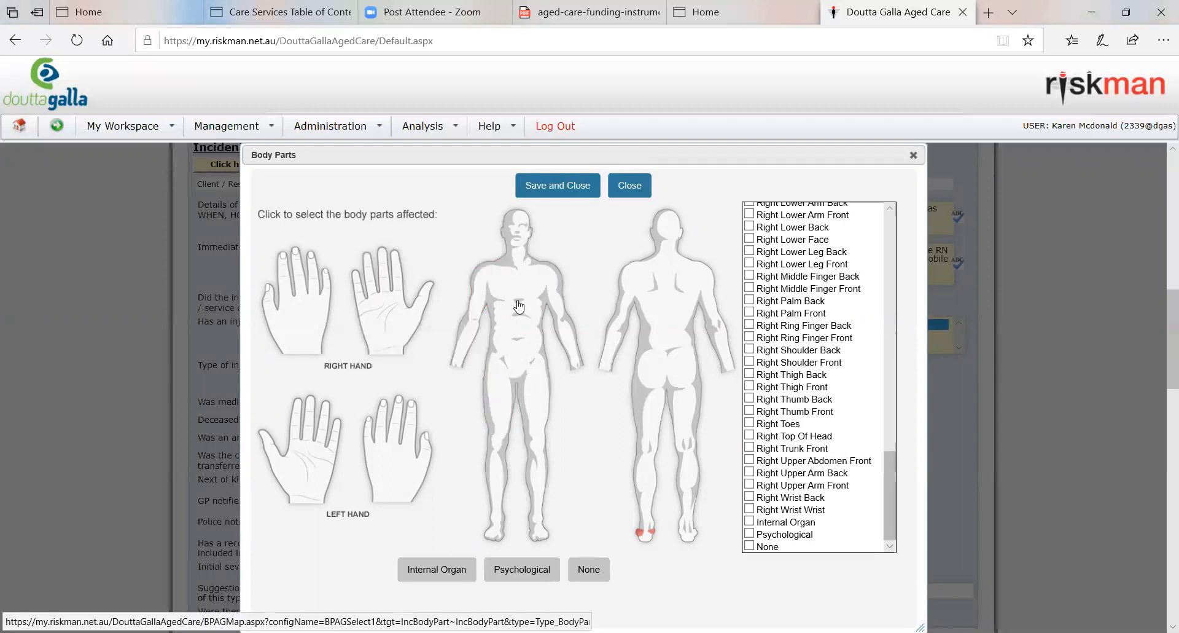
pyautogui.click(630, 186)
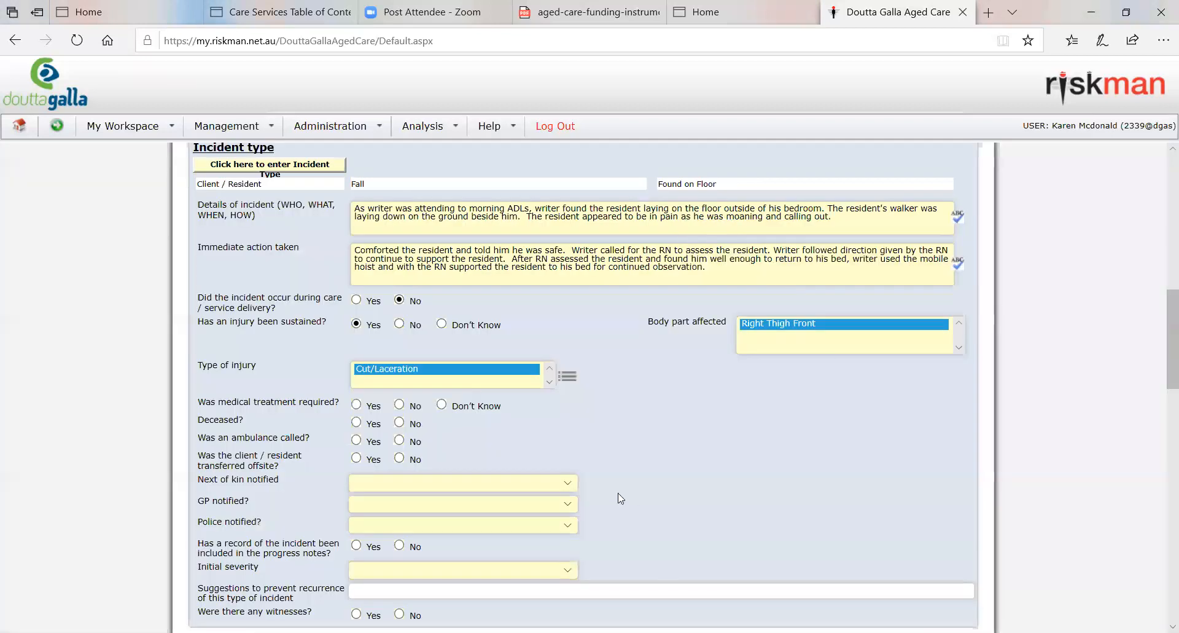
# Step: Reopen the body map, deselect the right front thigh, and close it without saving
pyautogui.click(811, 349)
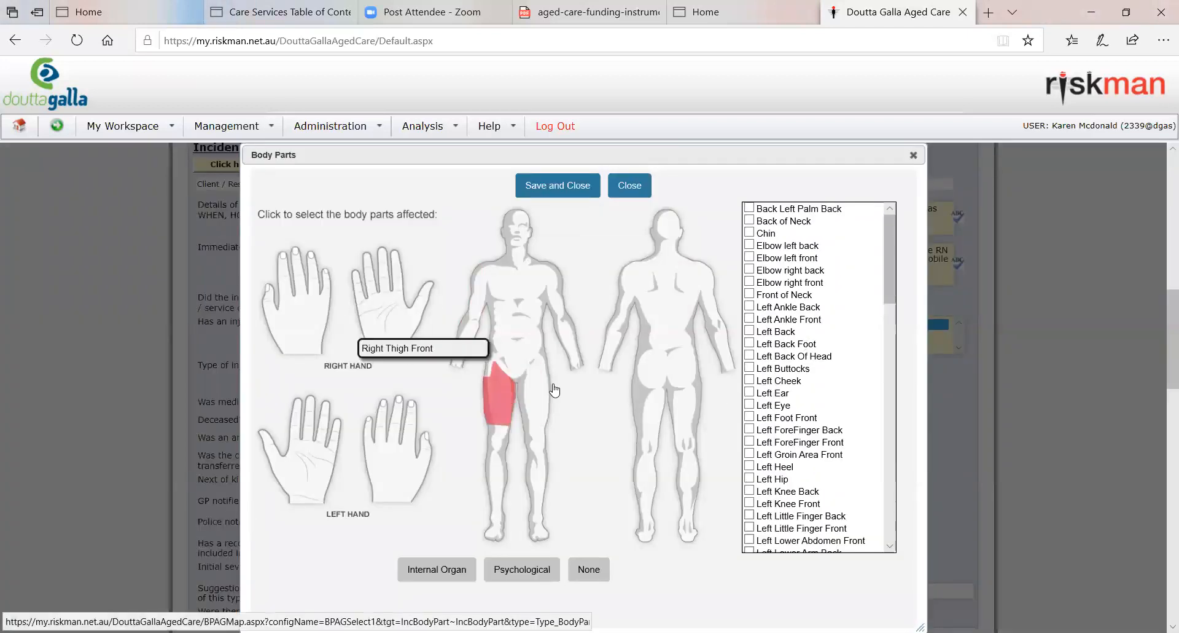
pyautogui.click(498, 393)
pyautogui.click(630, 186)
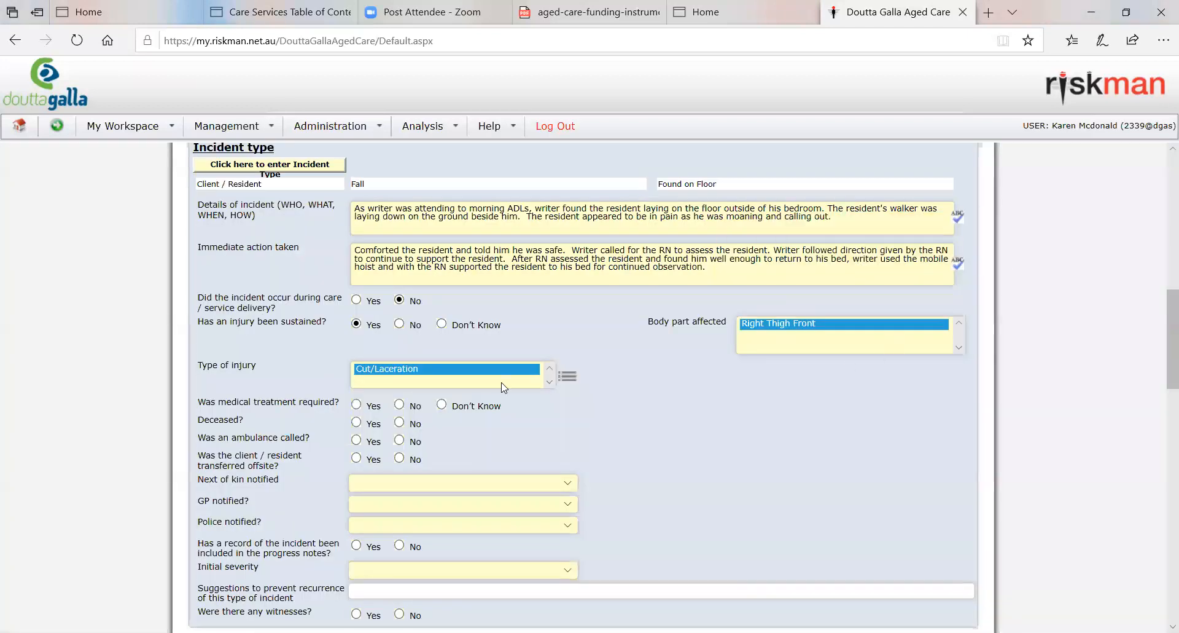
# Step: Change the answer about an injury being sustained to No, and answer No to an ambulance being called
pyautogui.click(400, 323)
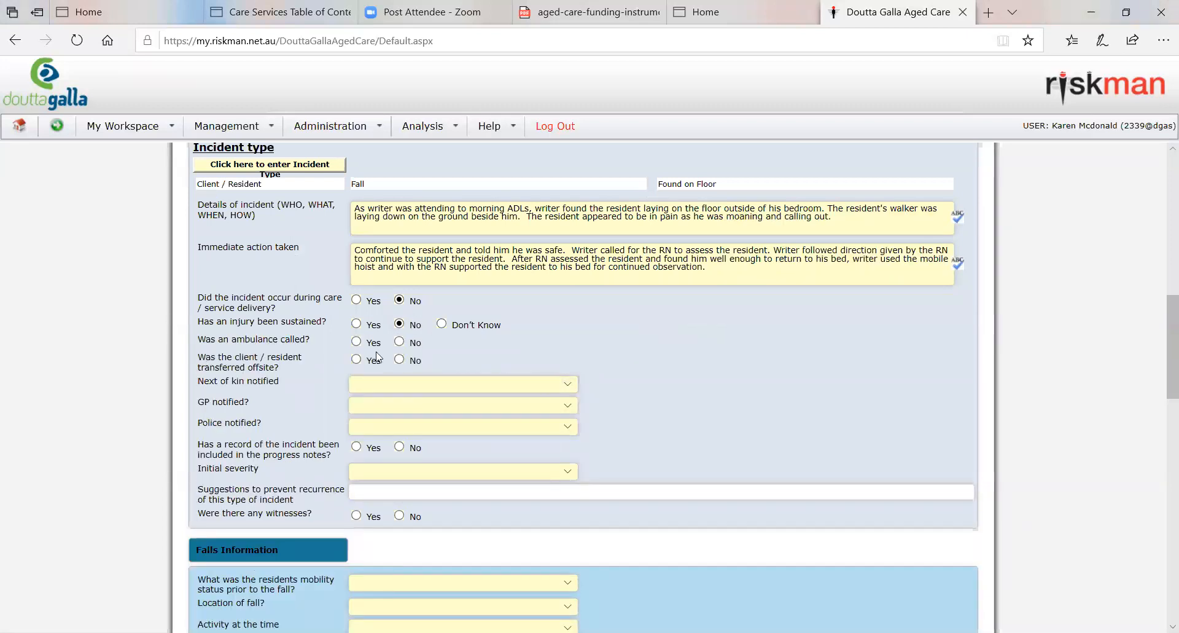
pyautogui.click(356, 324)
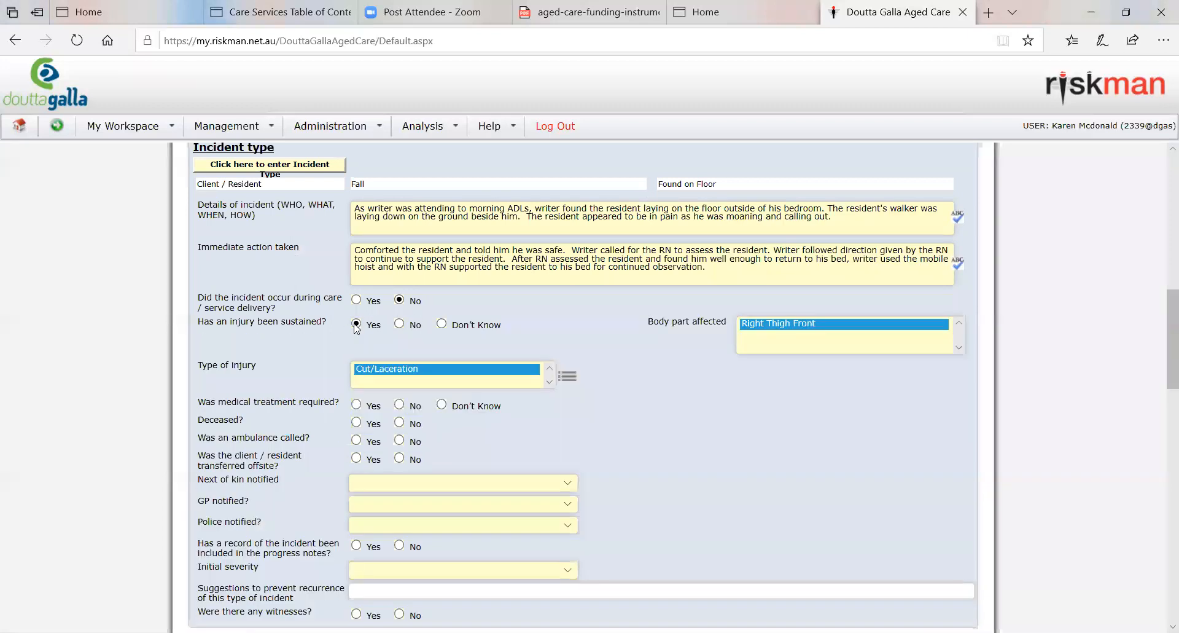
pyautogui.click(400, 324)
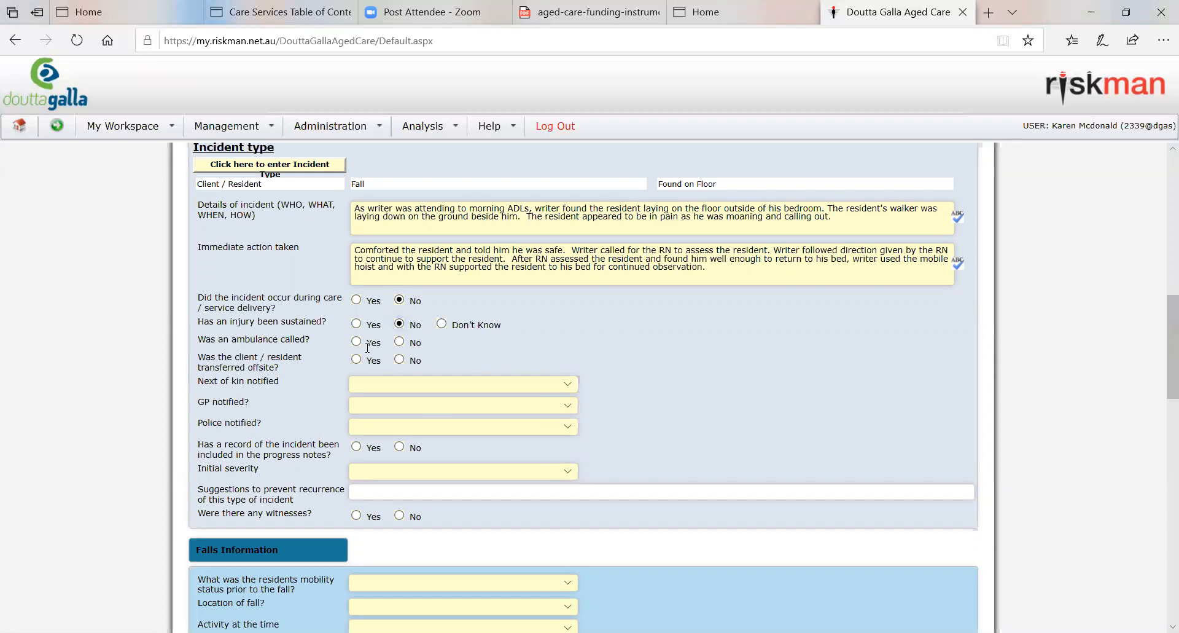
pyautogui.click(419, 339)
pyautogui.click(401, 342)
# Step: View the transfer destination choices offered for Yes, and answer No to the resident being transferred offsite
pyautogui.click(368, 363)
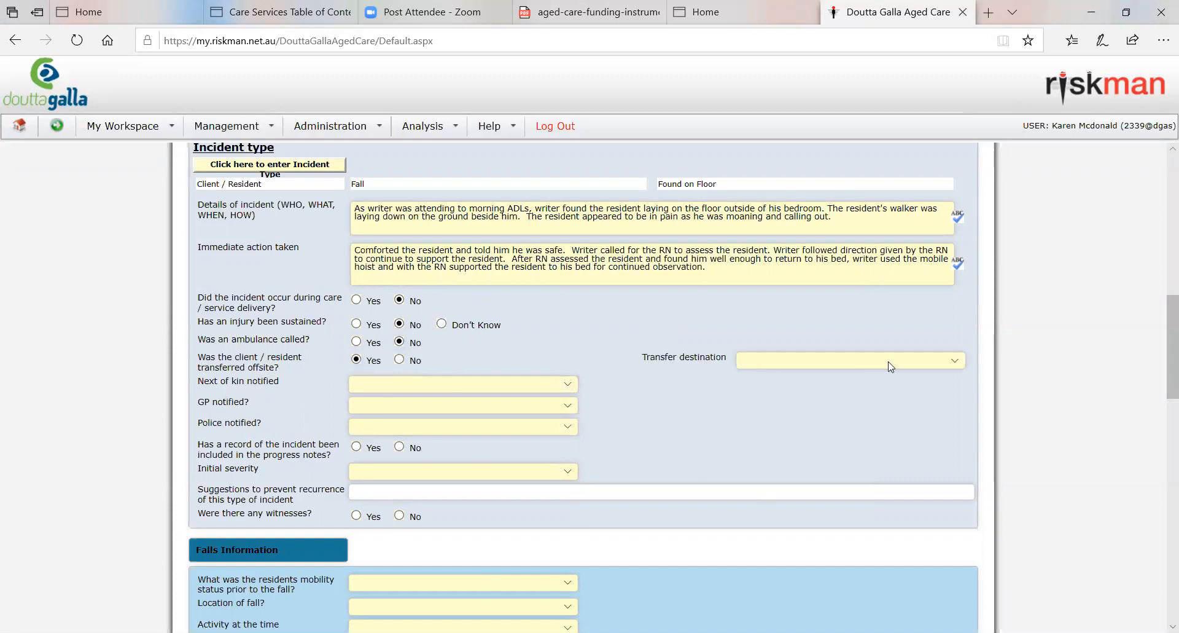
pyautogui.click(912, 364)
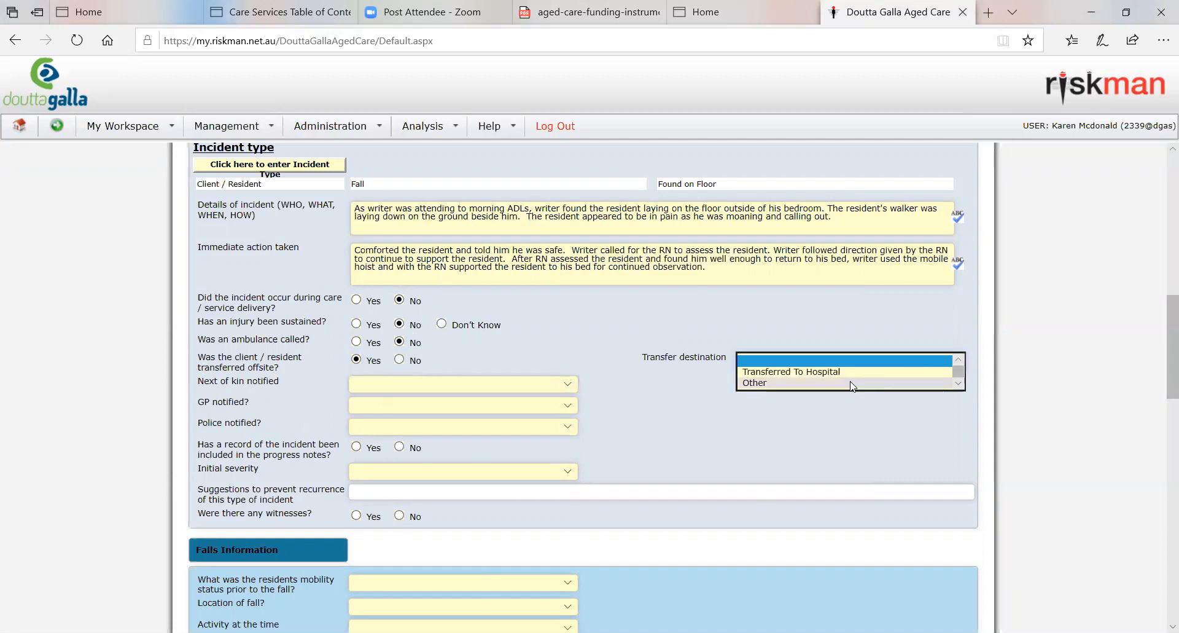
pyautogui.click(631, 344)
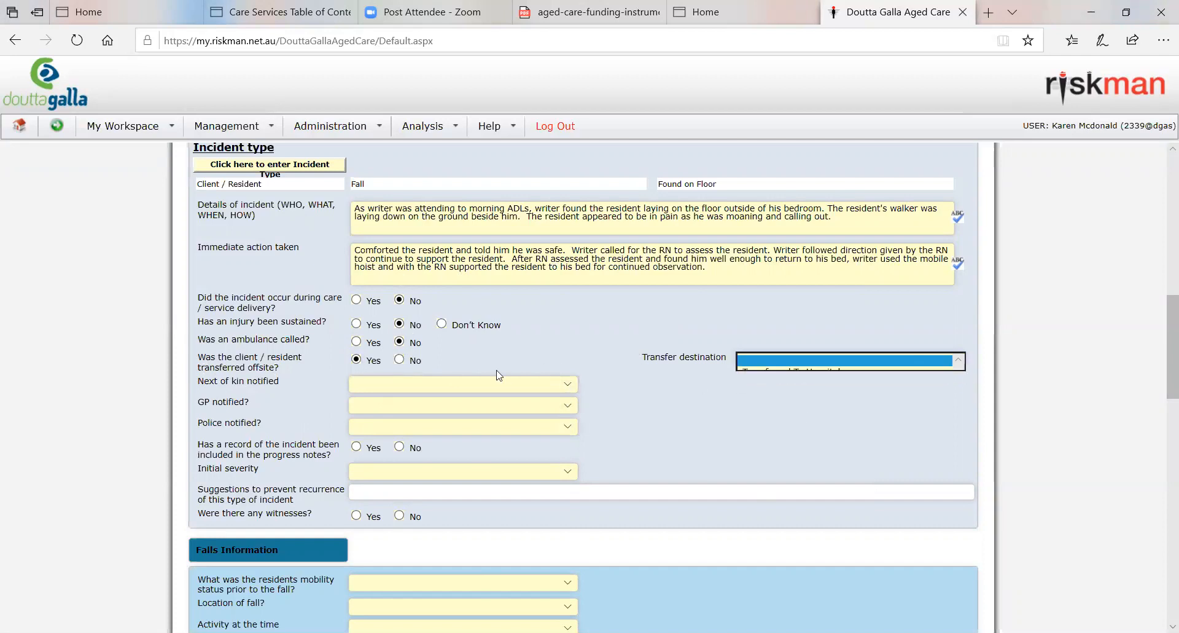
pyautogui.click(400, 360)
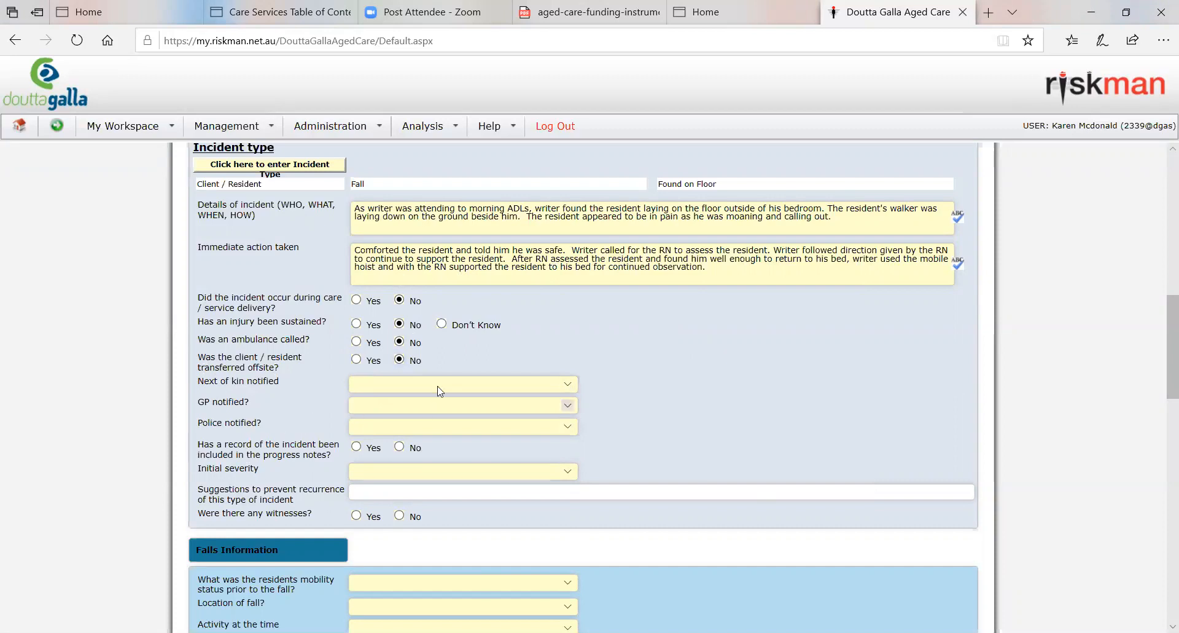
# Step: Choose Yes for next of kin notified to view its extra fields, and change the answer to No
pyautogui.click(526, 385)
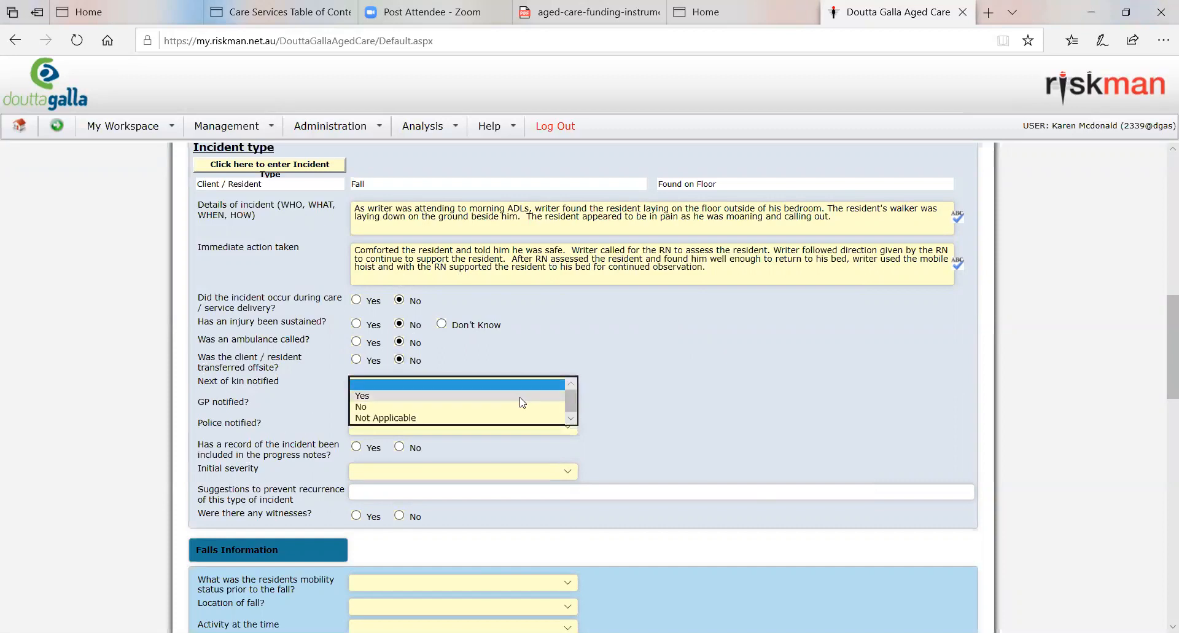
pyautogui.click(521, 398)
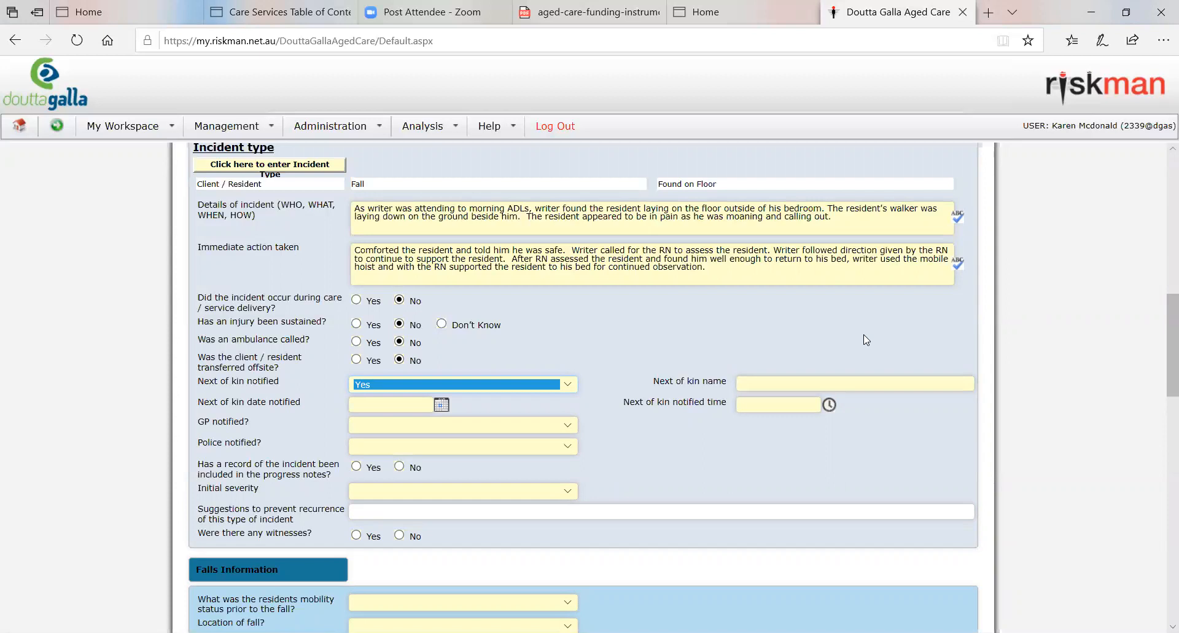
pyautogui.click(513, 383)
pyautogui.click(372, 396)
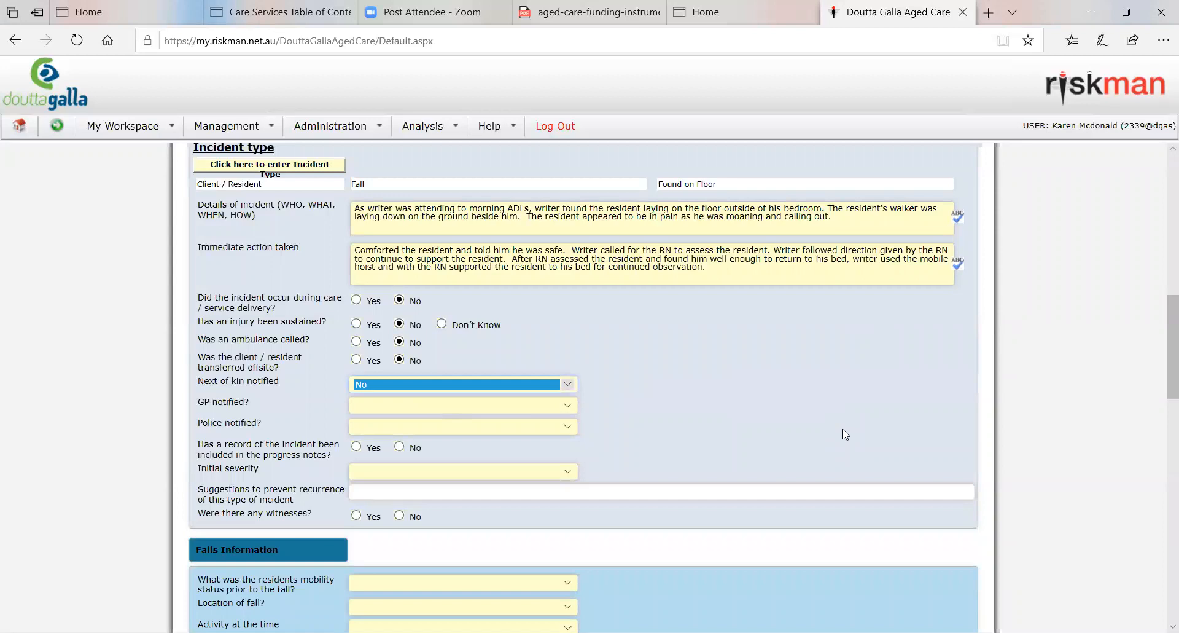
pyautogui.click(828, 447)
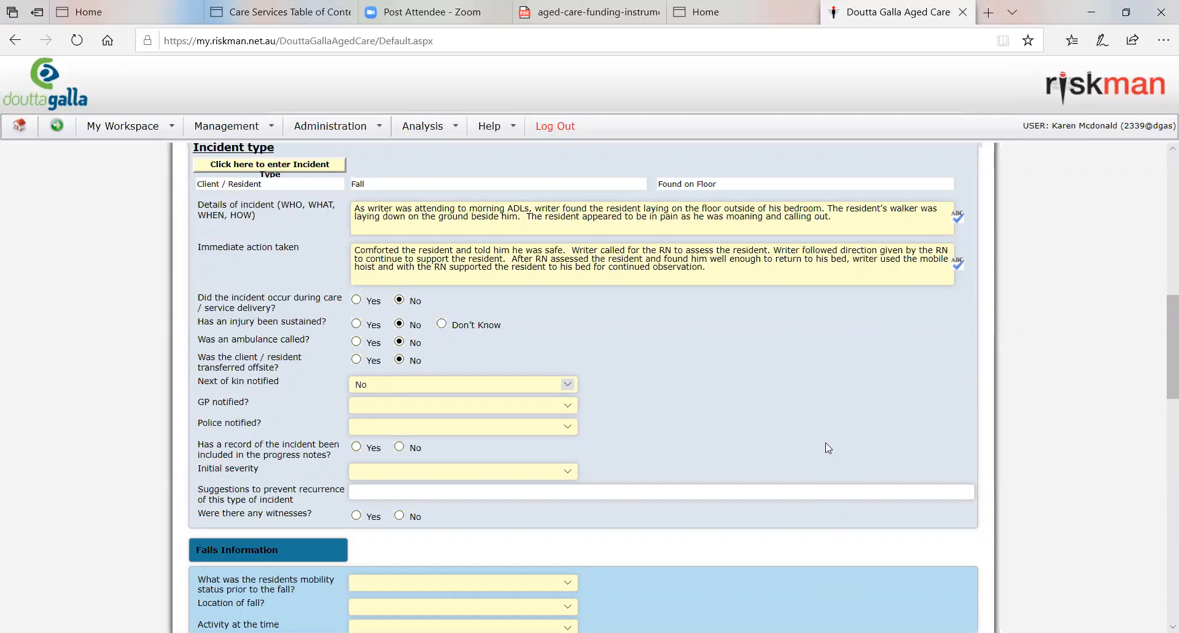
# Step: Answer No to the GP being notified of the incident
pyautogui.scroll(-2, 768, 430)
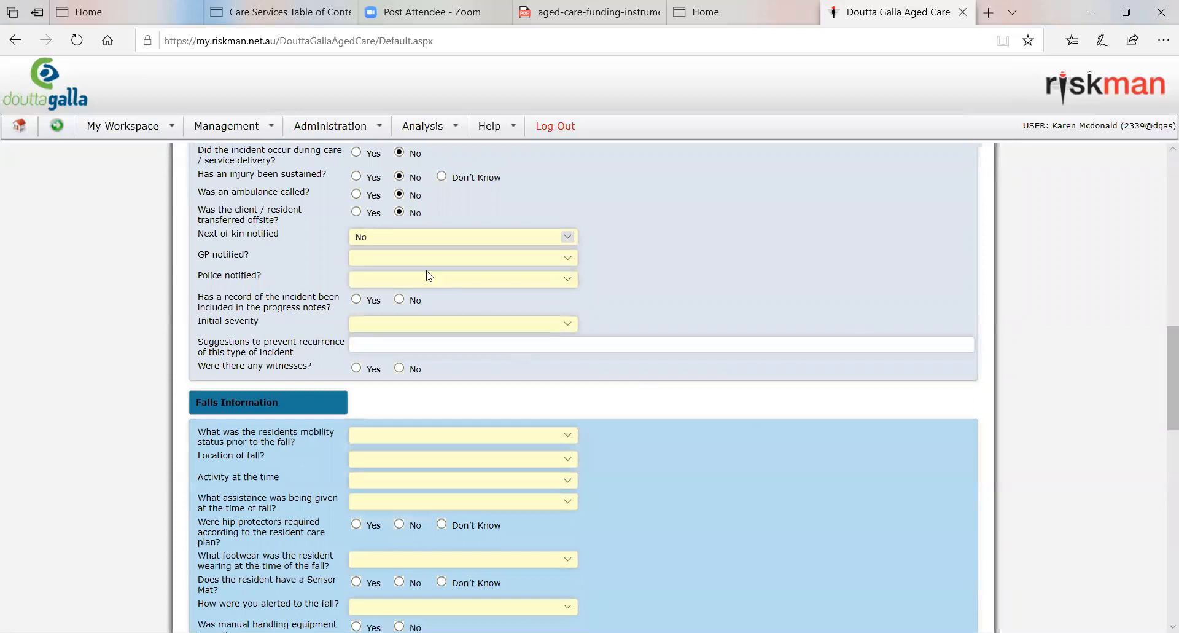
pyautogui.click(410, 256)
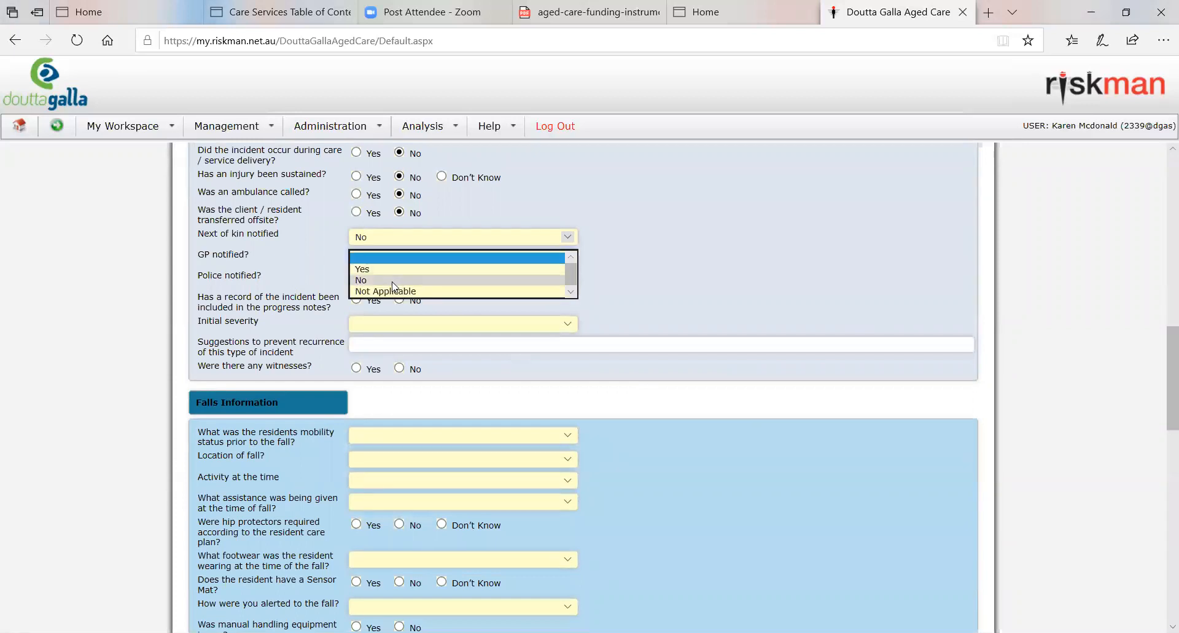
pyautogui.click(408, 279)
# Step: Choose Yes for police notified to view its extra fields, and set the answer to No
pyautogui.click(405, 279)
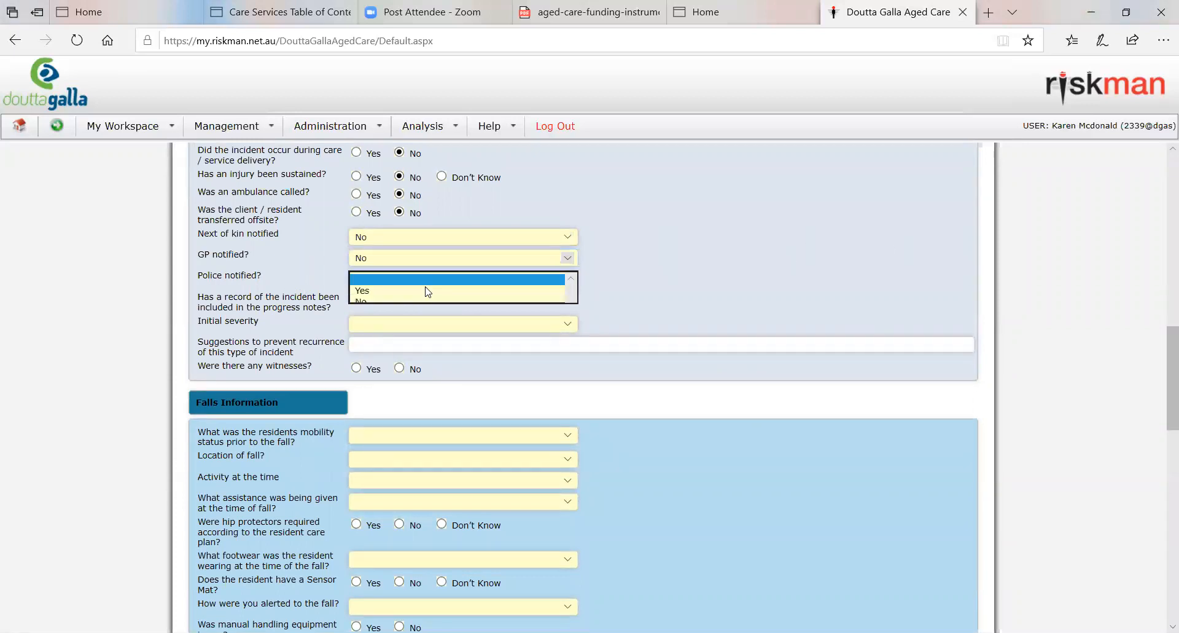
pyautogui.click(417, 301)
pyautogui.click(495, 279)
pyautogui.click(522, 290)
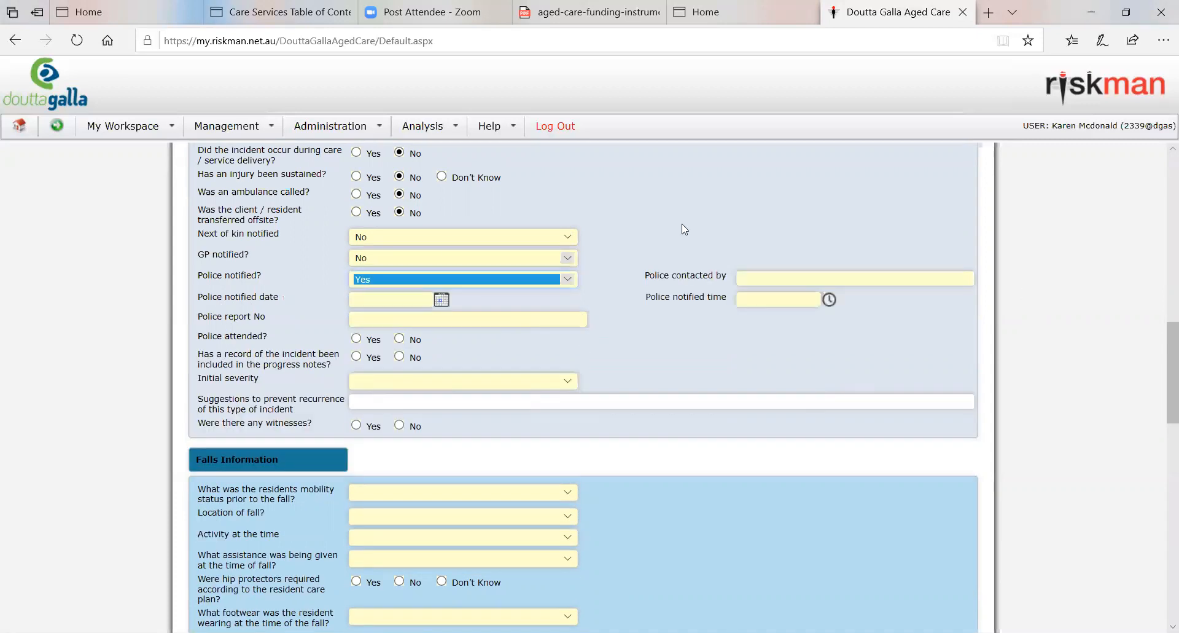
pyautogui.click(567, 279)
pyautogui.click(547, 300)
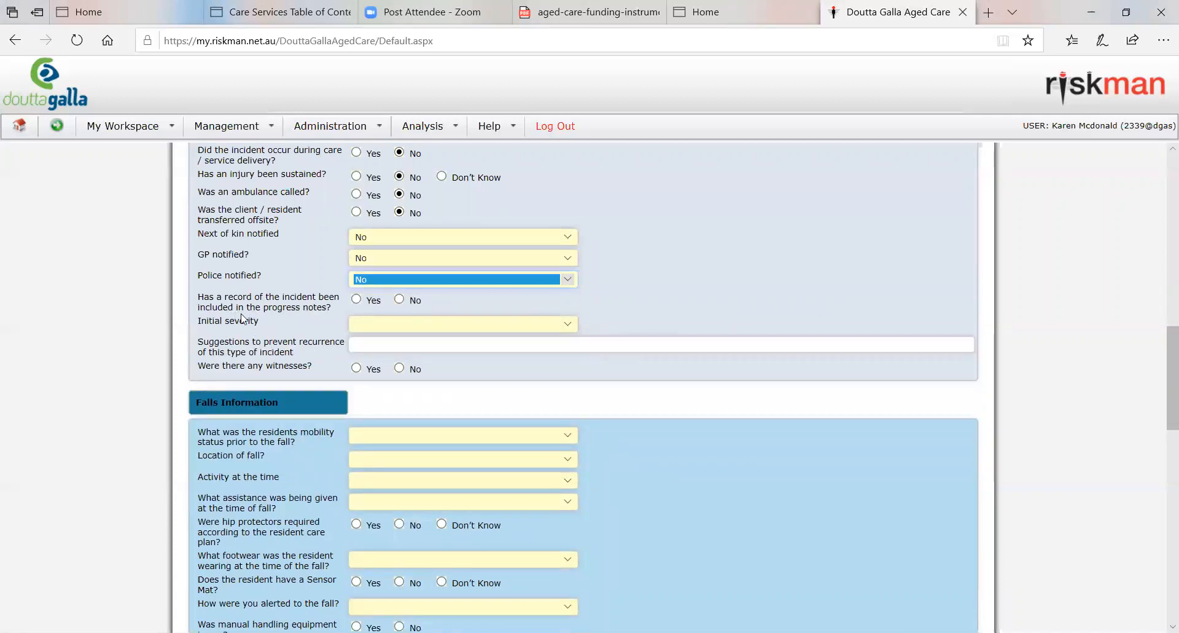
# Step: Answer Yes to the incident being recorded in the progress notes, and review the form entries down to the details of incident text
pyautogui.click(354, 302)
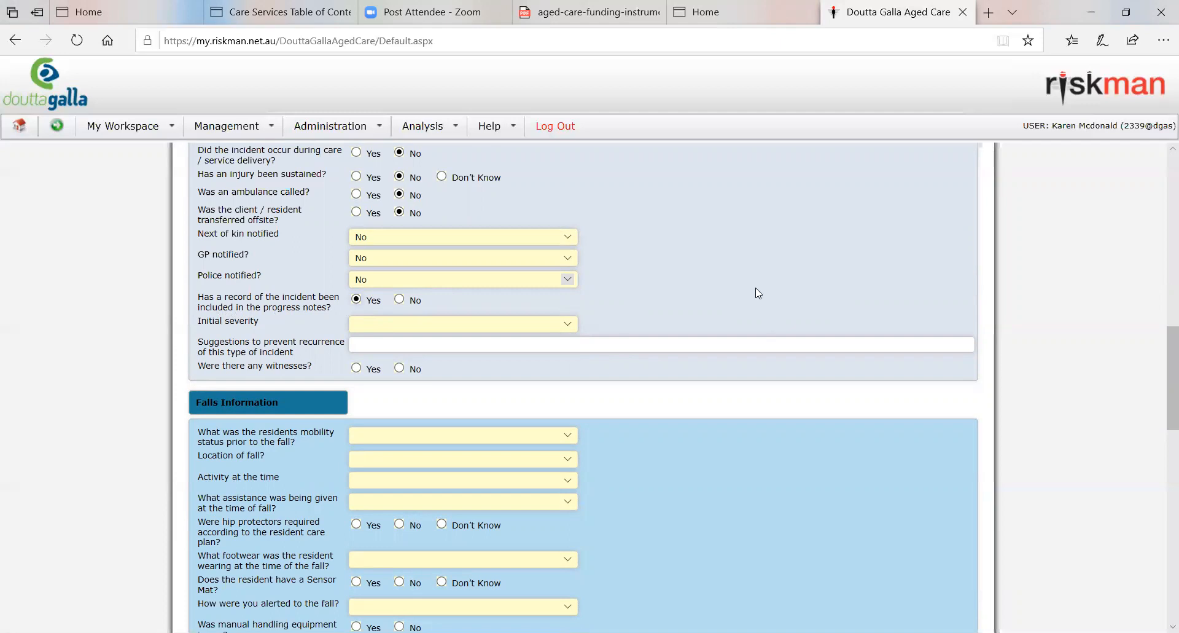
pyautogui.scroll(15, 759, 293)
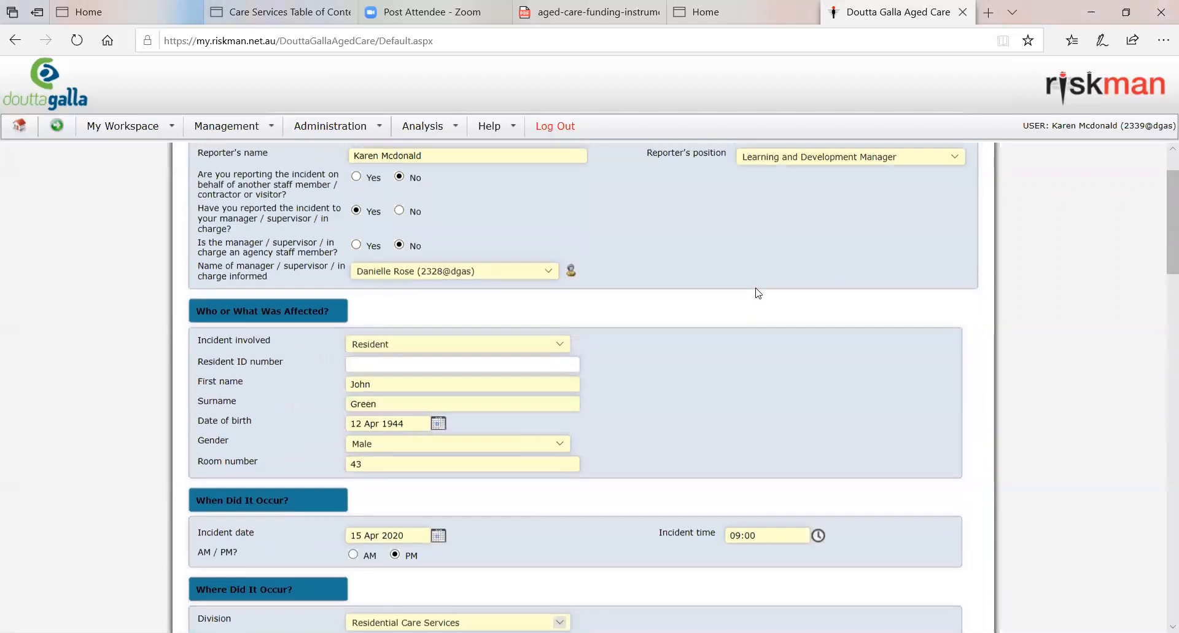
pyautogui.scroll(-12, 759, 293)
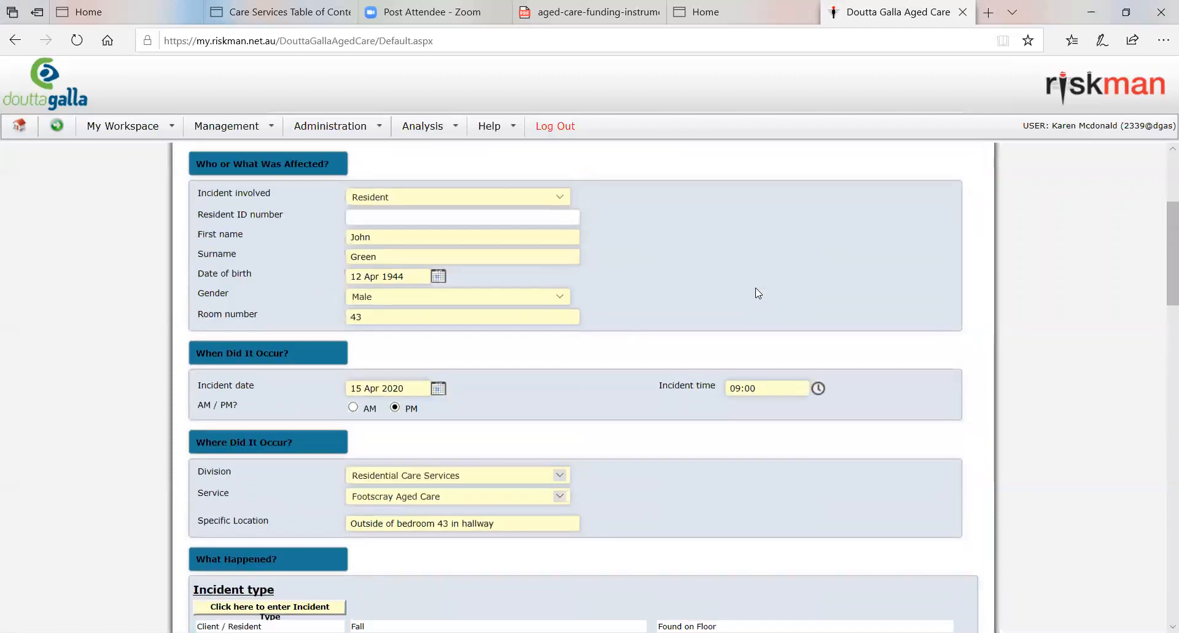
pyautogui.scroll(11, 757, 301)
pyautogui.scroll(2, 757, 301)
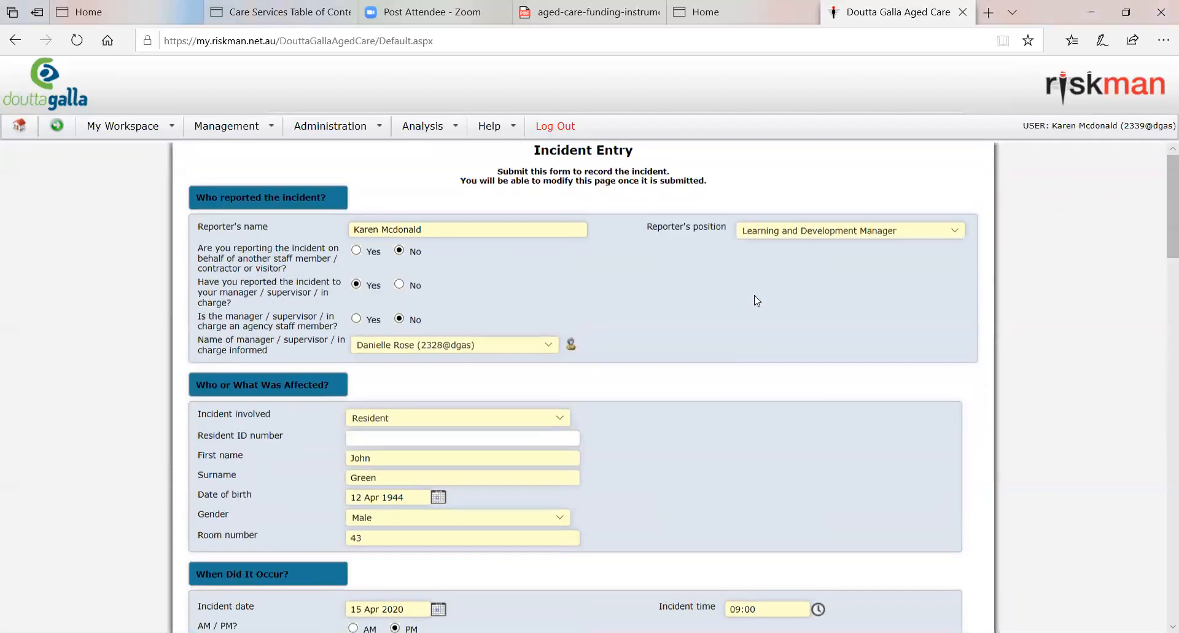
pyautogui.scroll(-18, 895, 484)
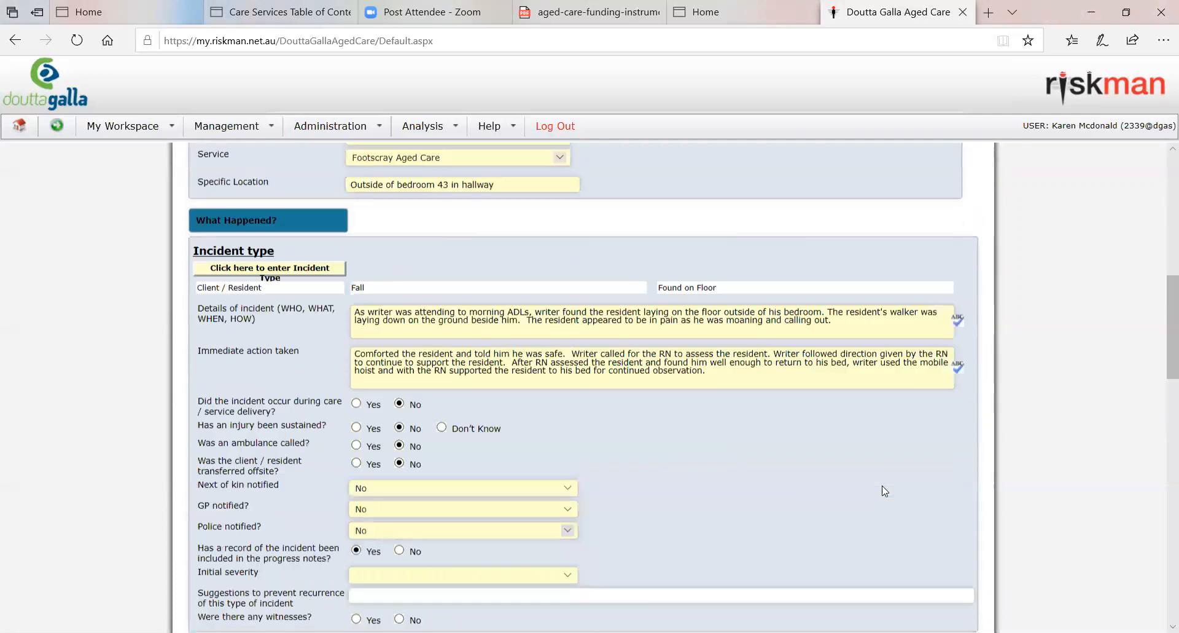
pyautogui.scroll(12, 883, 487)
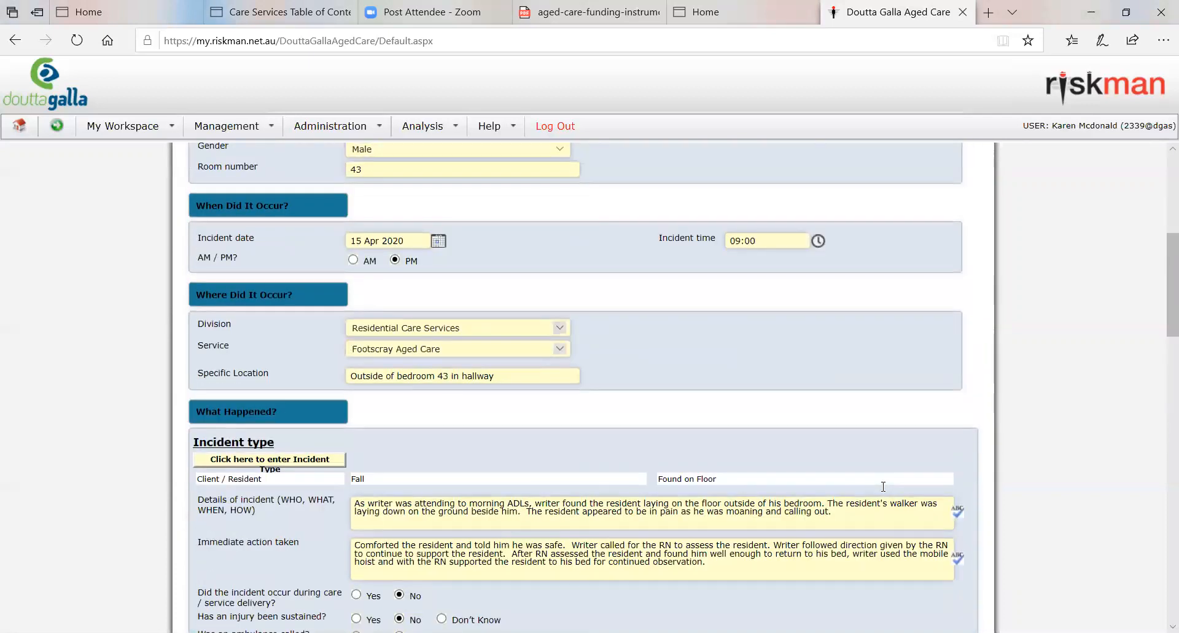
pyautogui.moveTo(836, 513); pyautogui.dragTo(321, 495)
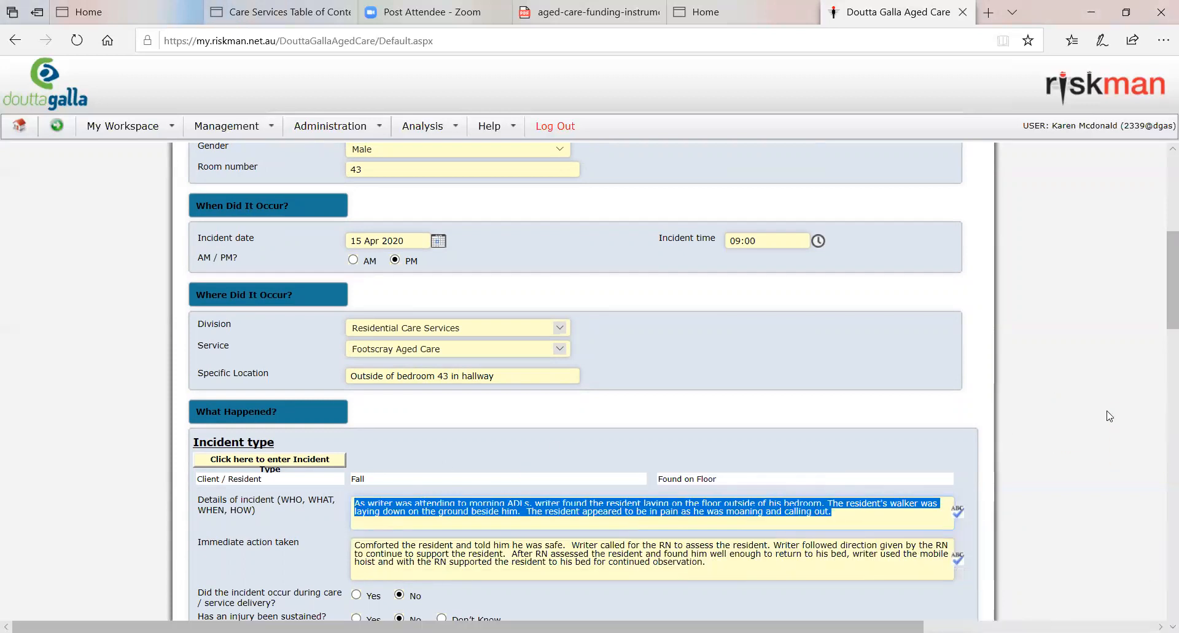
pyautogui.click(906, 512)
# Step: Open the outcome matrix for the incident's initial severity
pyautogui.scroll(-6, 799, 470)
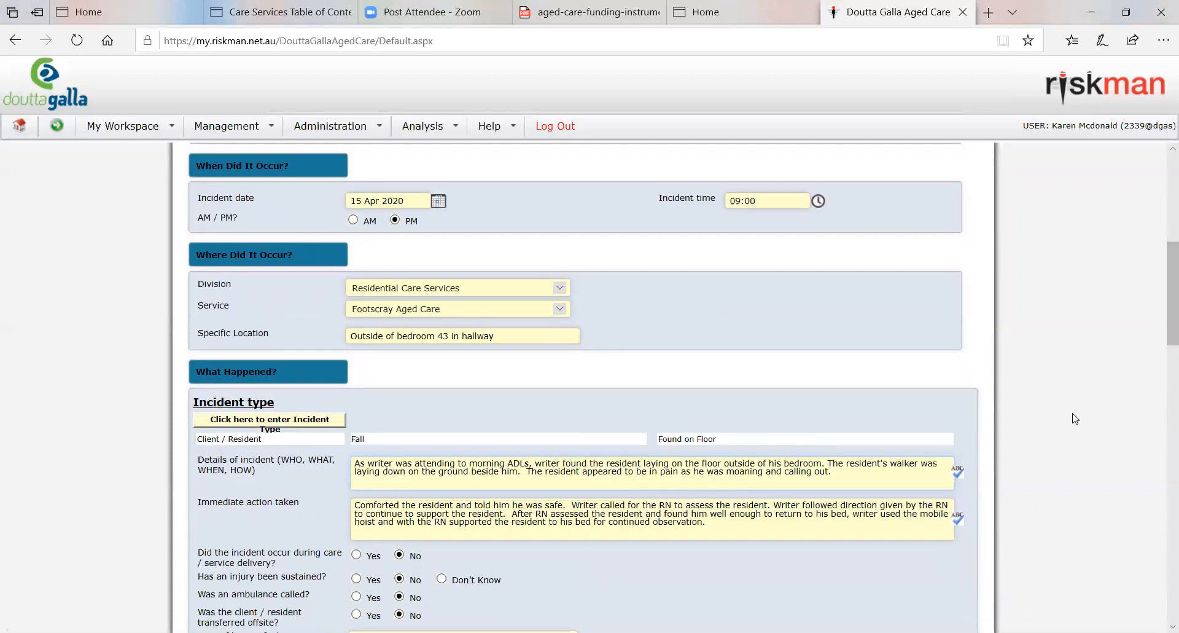
pyautogui.scroll(-2, 798, 469)
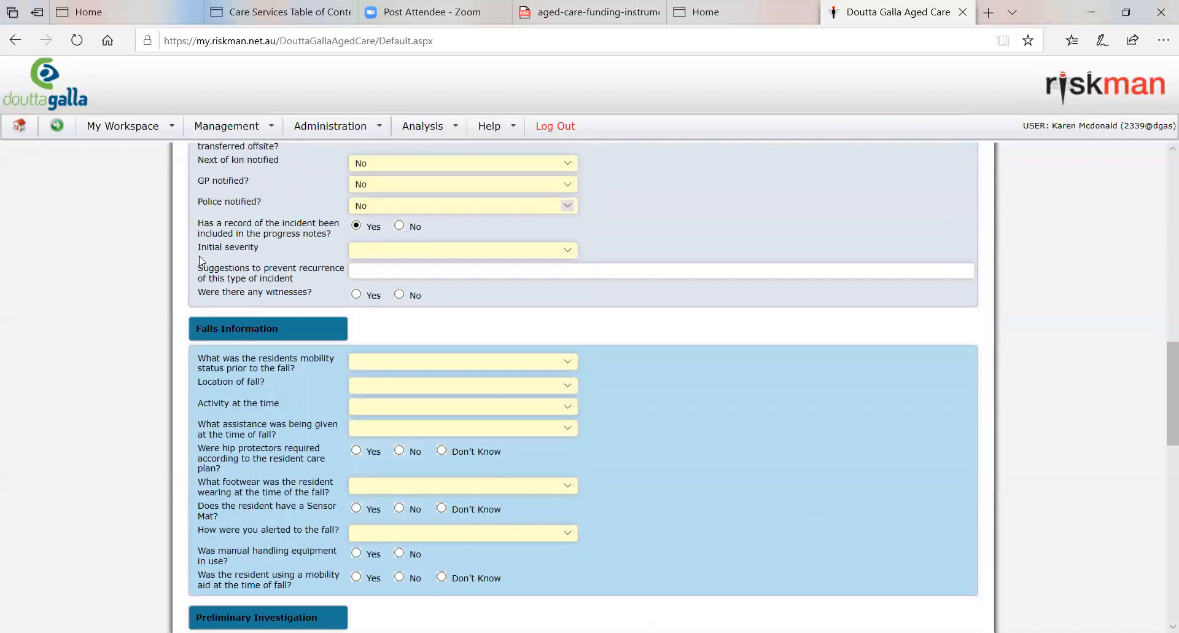
pyautogui.click(389, 252)
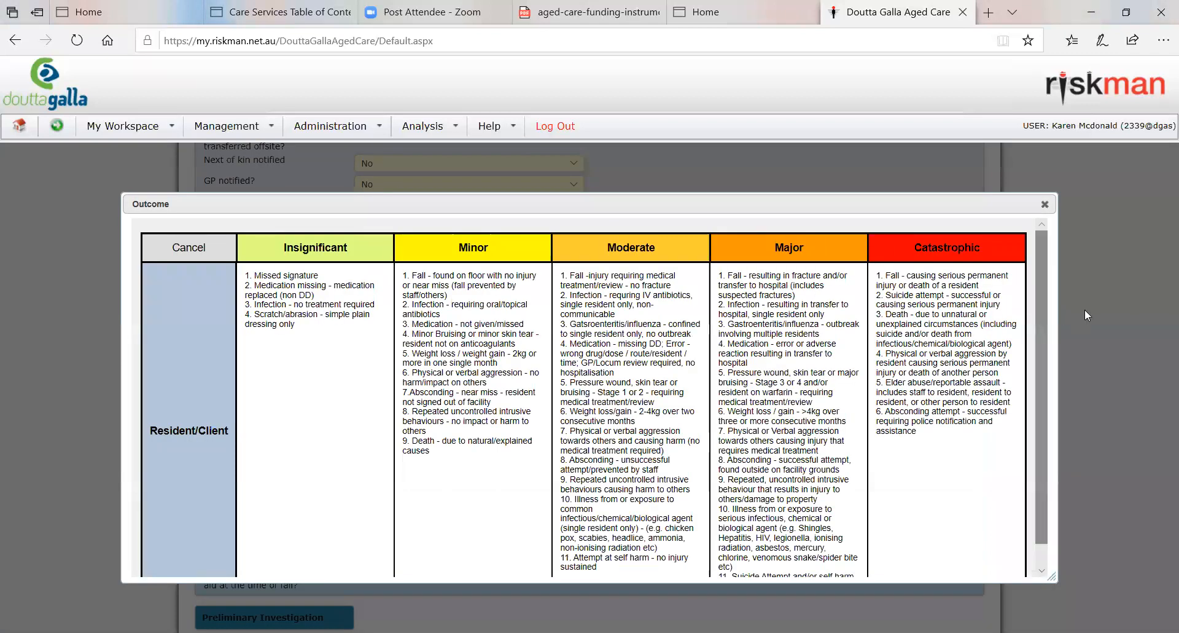
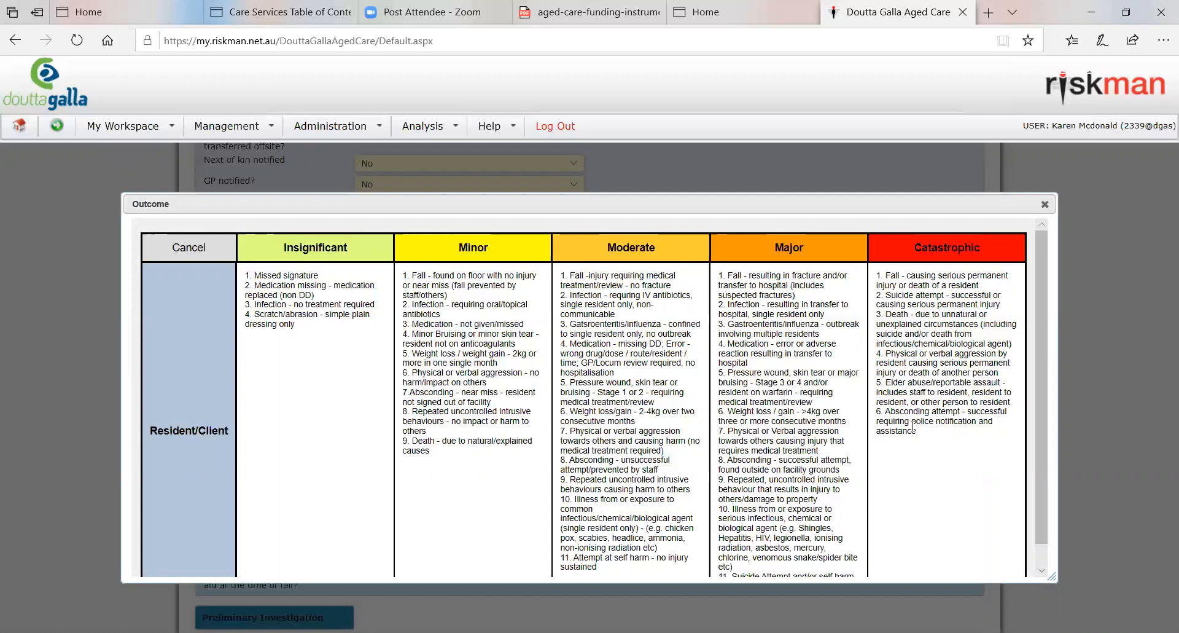
# Step: Rate the initial severity as Minor, and answer No to there being any witnesses after viewing the Yes fields
pyautogui.click(480, 257)
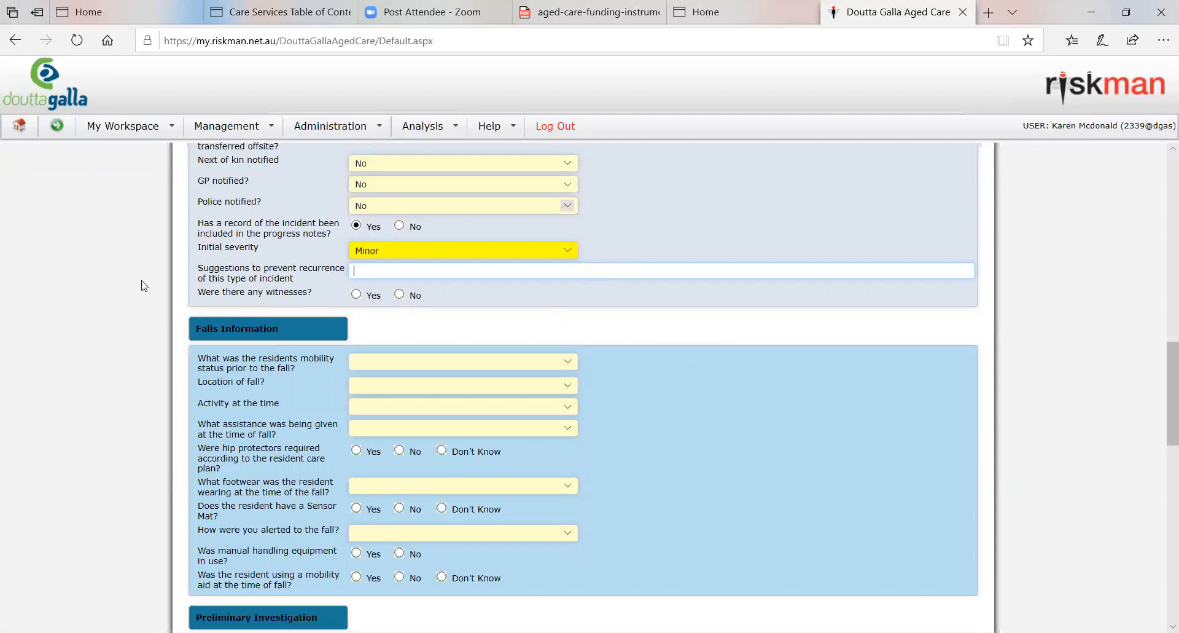
pyautogui.click(404, 294)
pyautogui.click(356, 294)
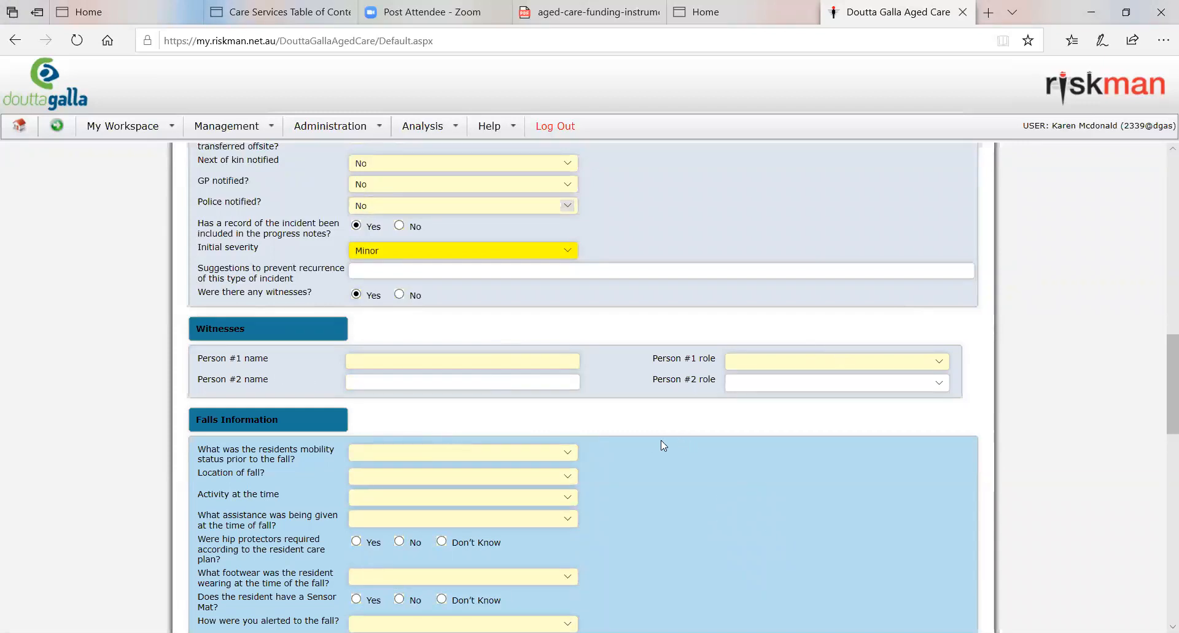
pyautogui.click(399, 294)
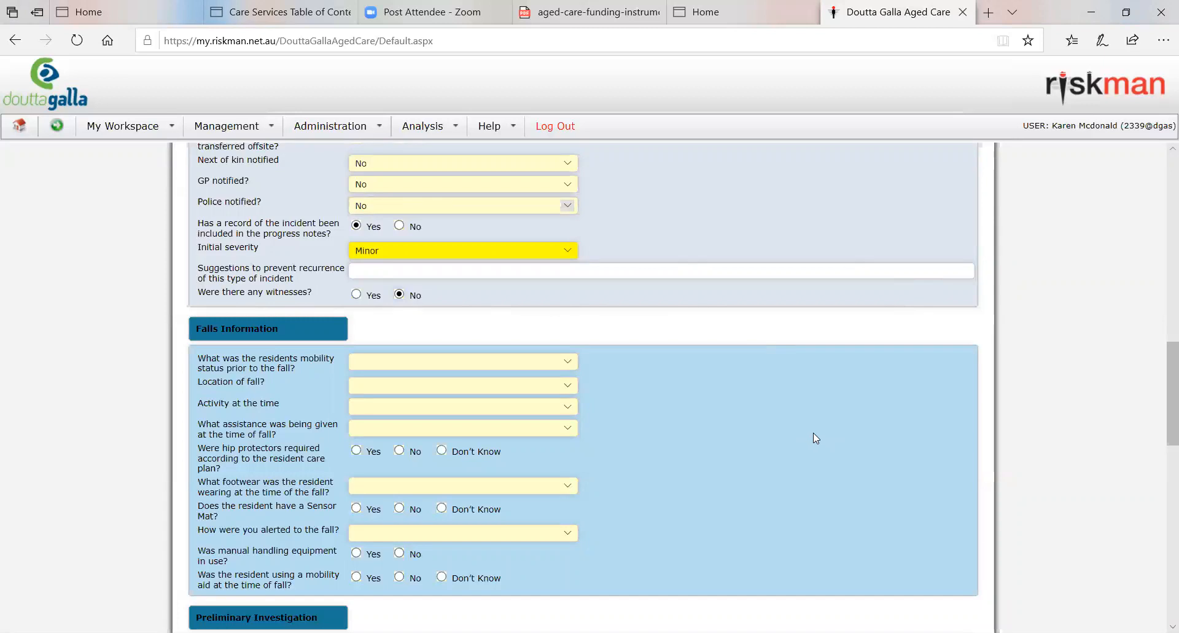
# Step: Record the resident's mobility status prior to the fall as Ambulant and the location of the fall as Corridor
pyautogui.scroll(-3, 814, 433)
pyautogui.scroll(2, 651, 409)
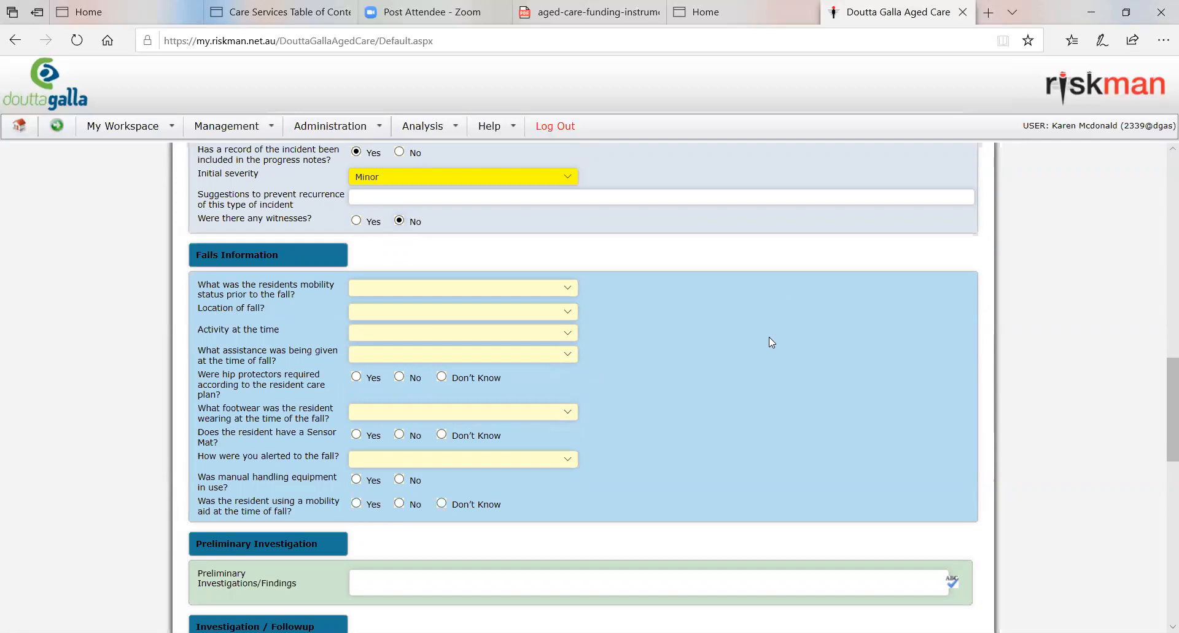
pyautogui.click(567, 288)
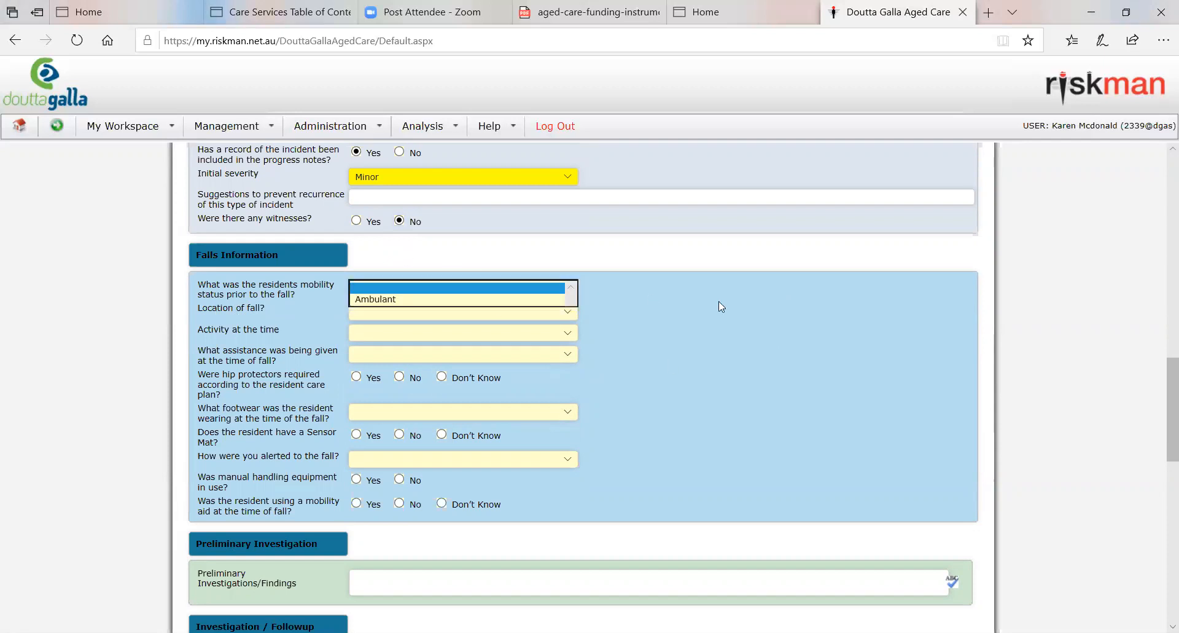
pyautogui.click(378, 301)
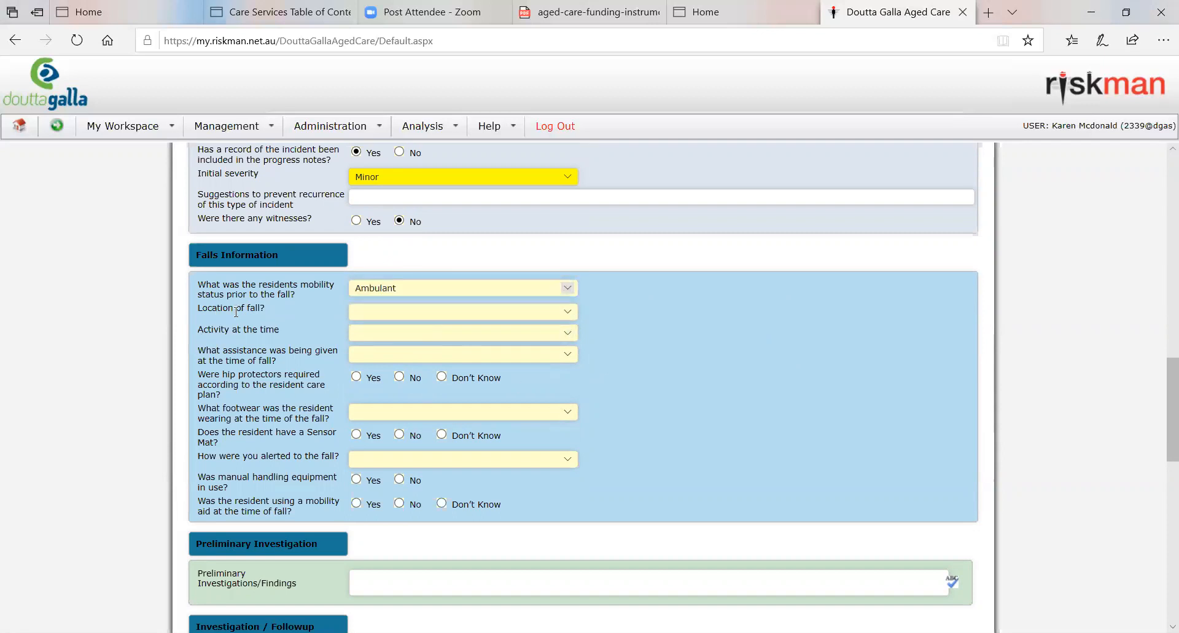
pyautogui.click(567, 311)
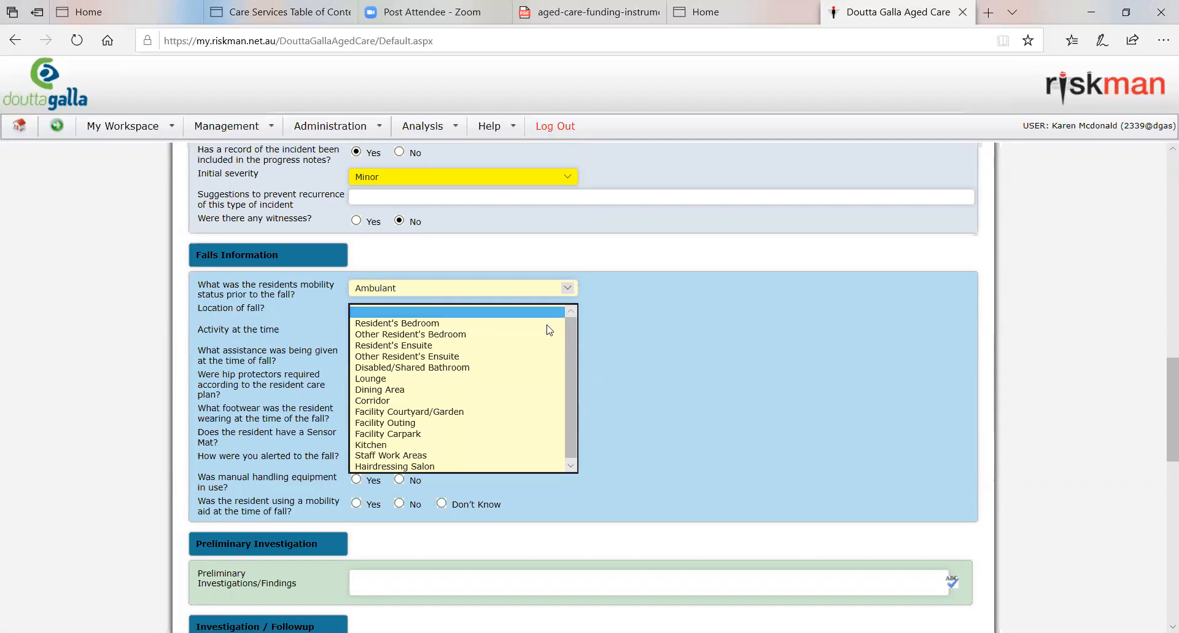
pyautogui.click(393, 400)
pyautogui.click(704, 378)
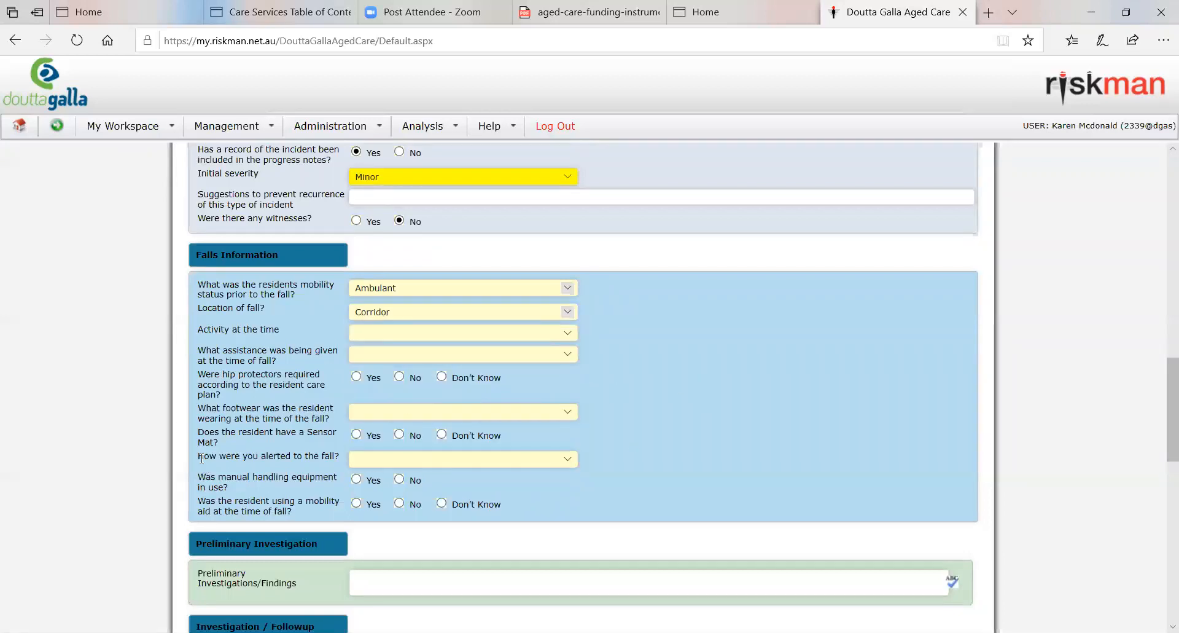
# Step: Set the activity at the time to Ambulating/Walking and the assistance being given to No Assistance
pyautogui.click(457, 333)
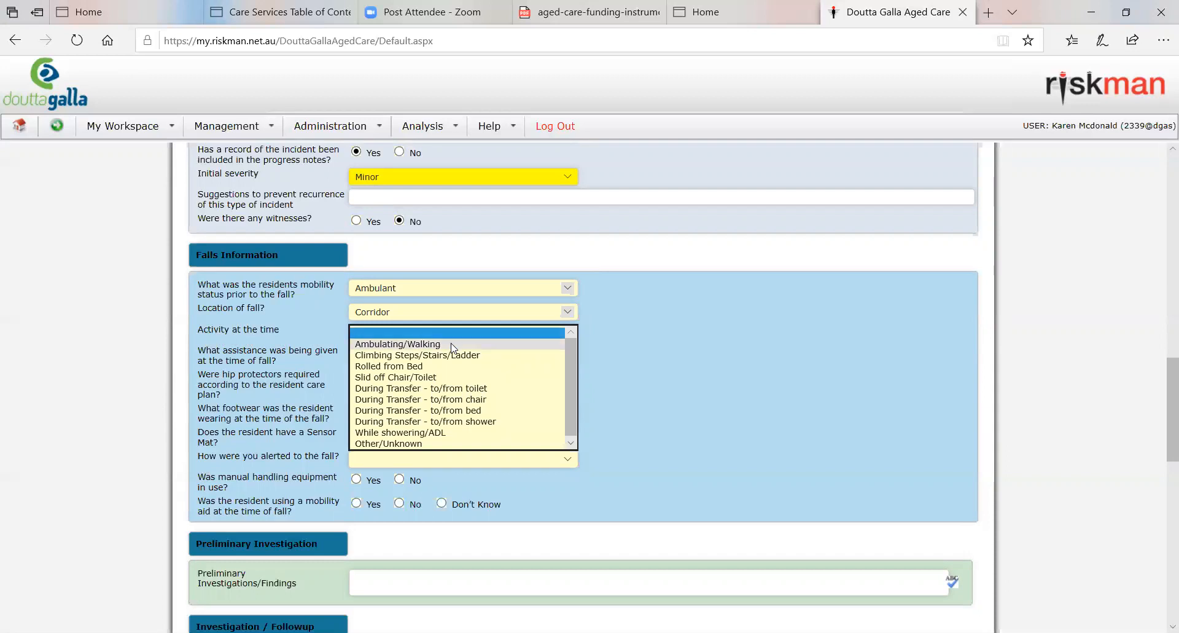
pyautogui.click(453, 345)
pyautogui.click(648, 419)
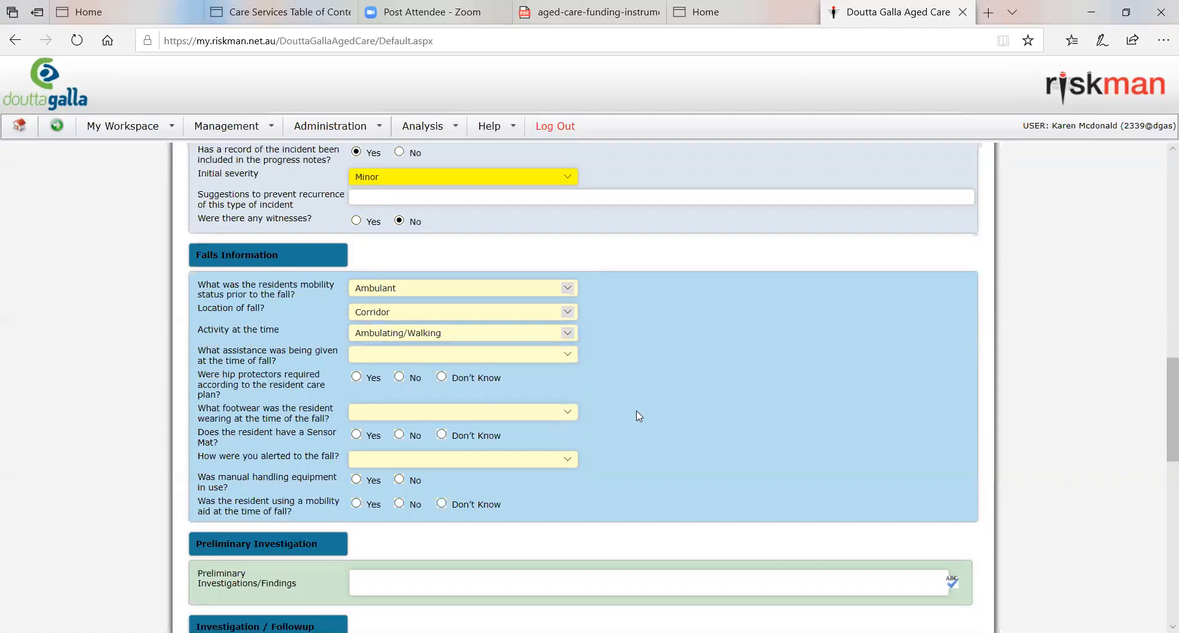
pyautogui.click(566, 355)
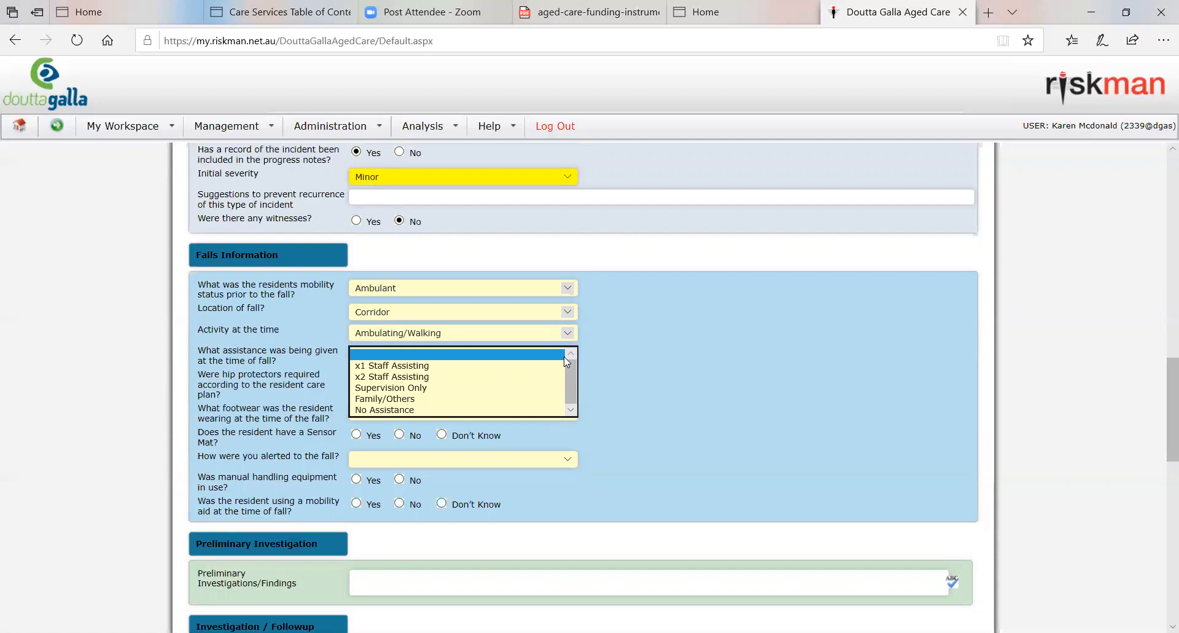
pyautogui.click(406, 412)
pyautogui.click(516, 354)
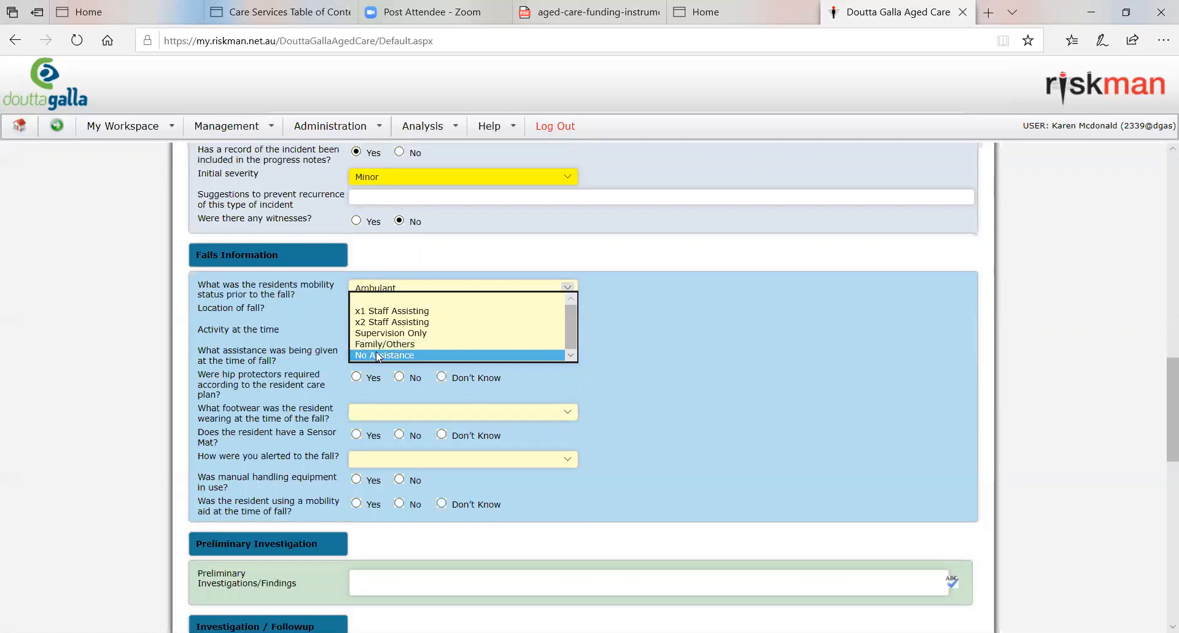
pyautogui.click(525, 354)
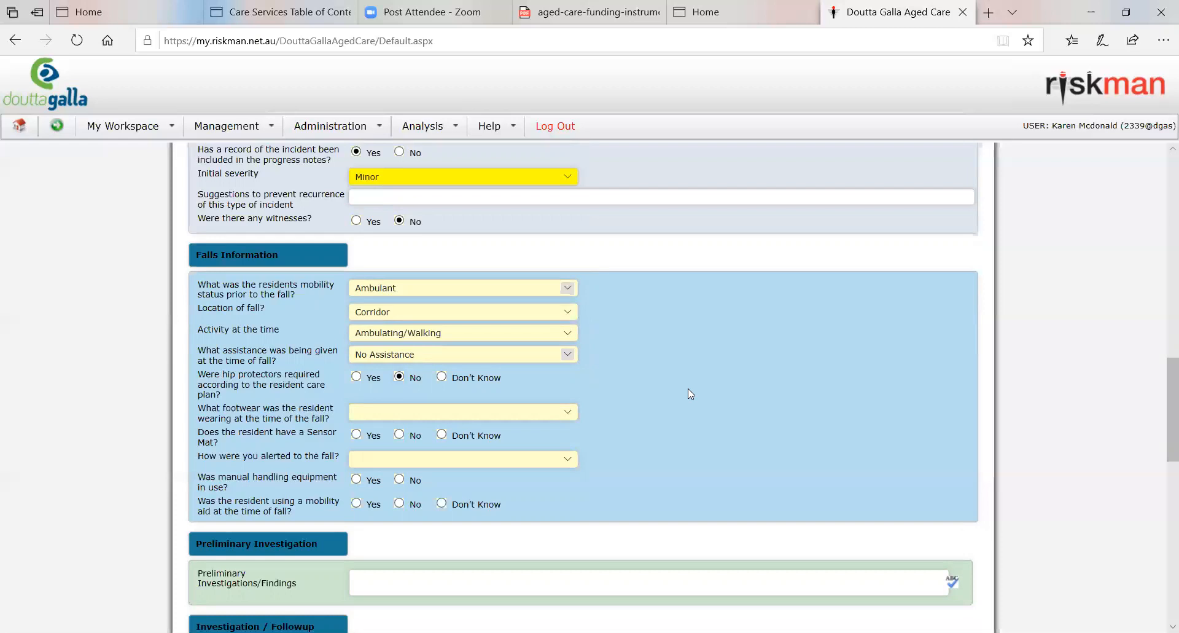
# Step: Choose Yes for hip protectors required to view its extra field, and set the answer to No
pyautogui.click(357, 376)
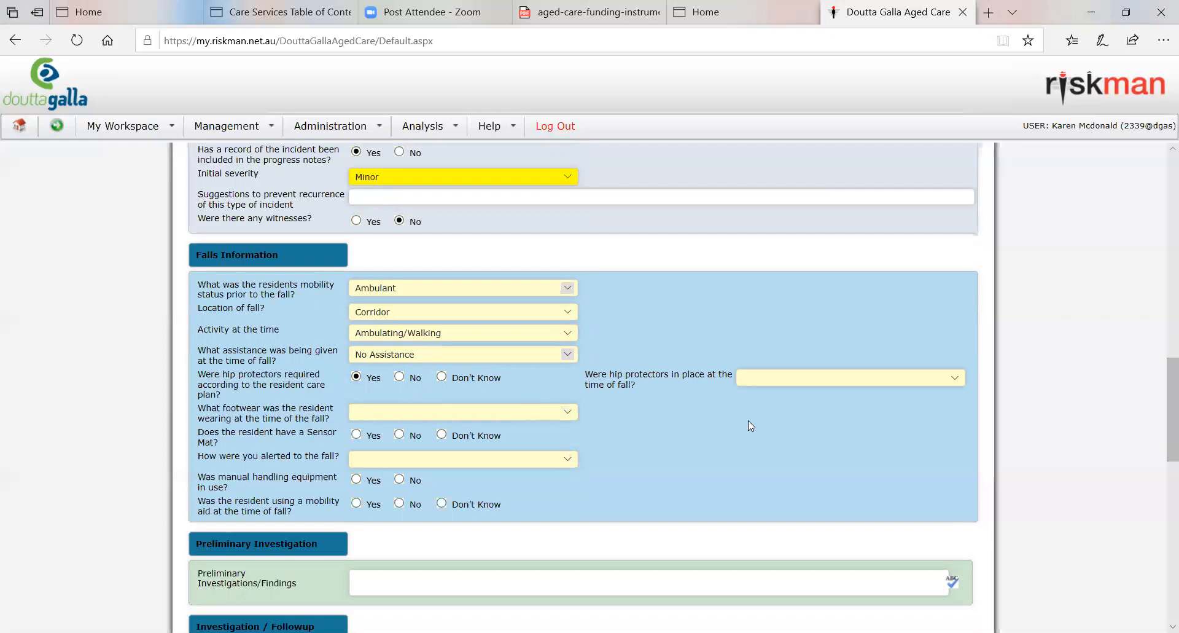
pyautogui.click(772, 380)
pyautogui.click(808, 336)
pyautogui.click(400, 377)
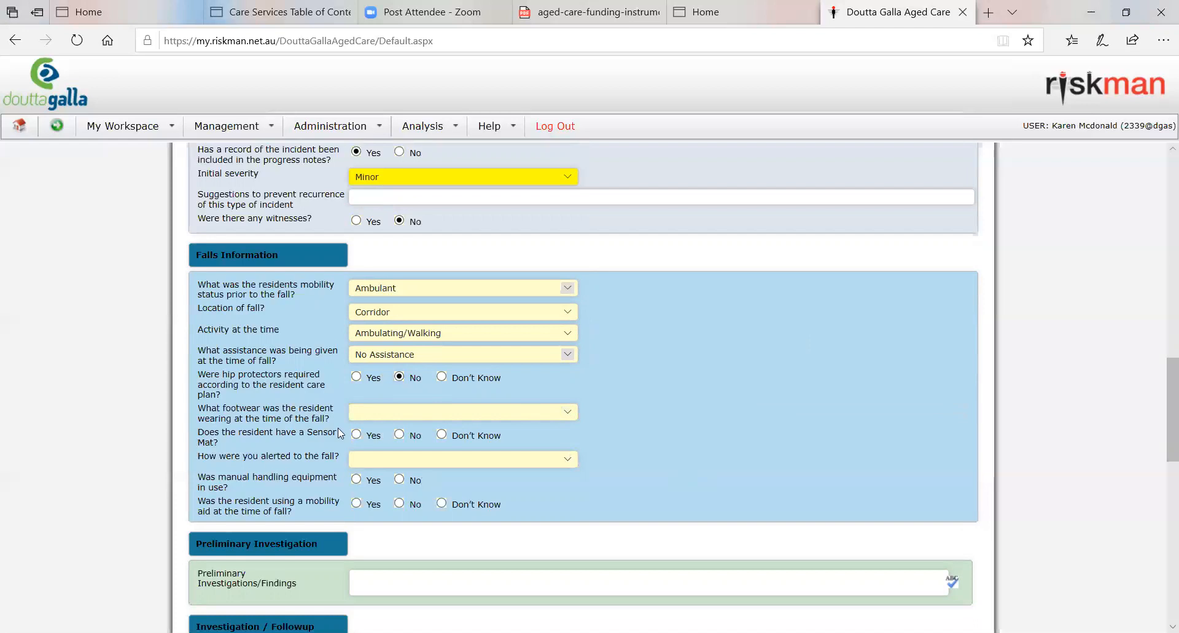
# Step: Choose Shoes as the resident's footwear at the time of the fall, and answer No to the resident having a sensor mat
pyautogui.click(522, 418)
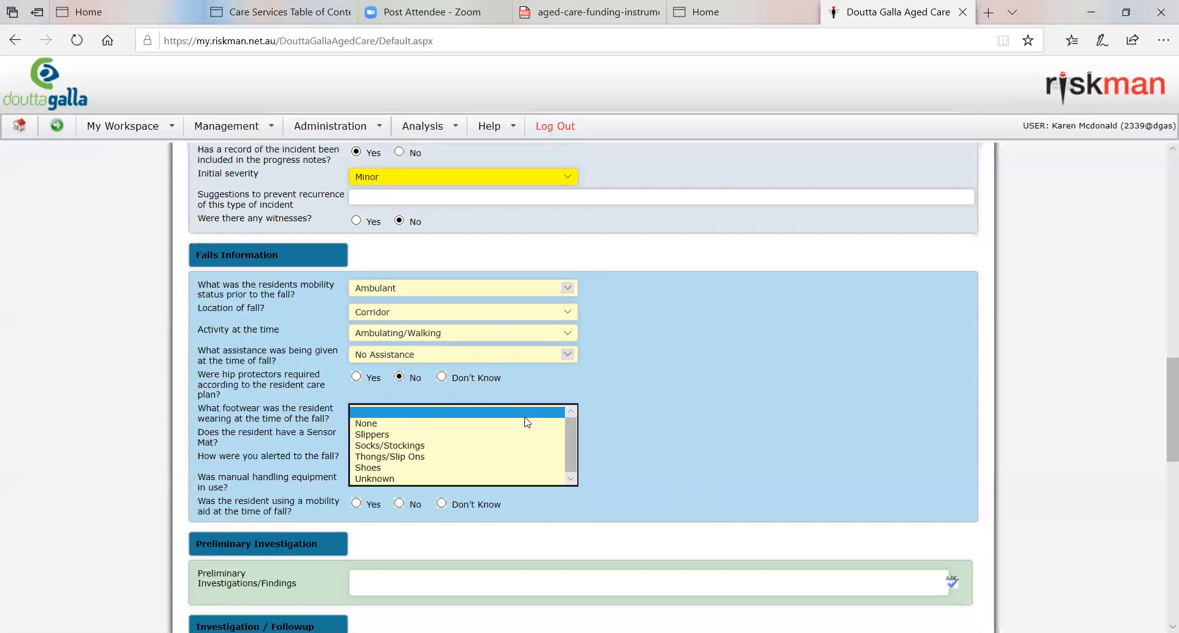
pyautogui.click(508, 466)
pyautogui.scroll(6, 637, 422)
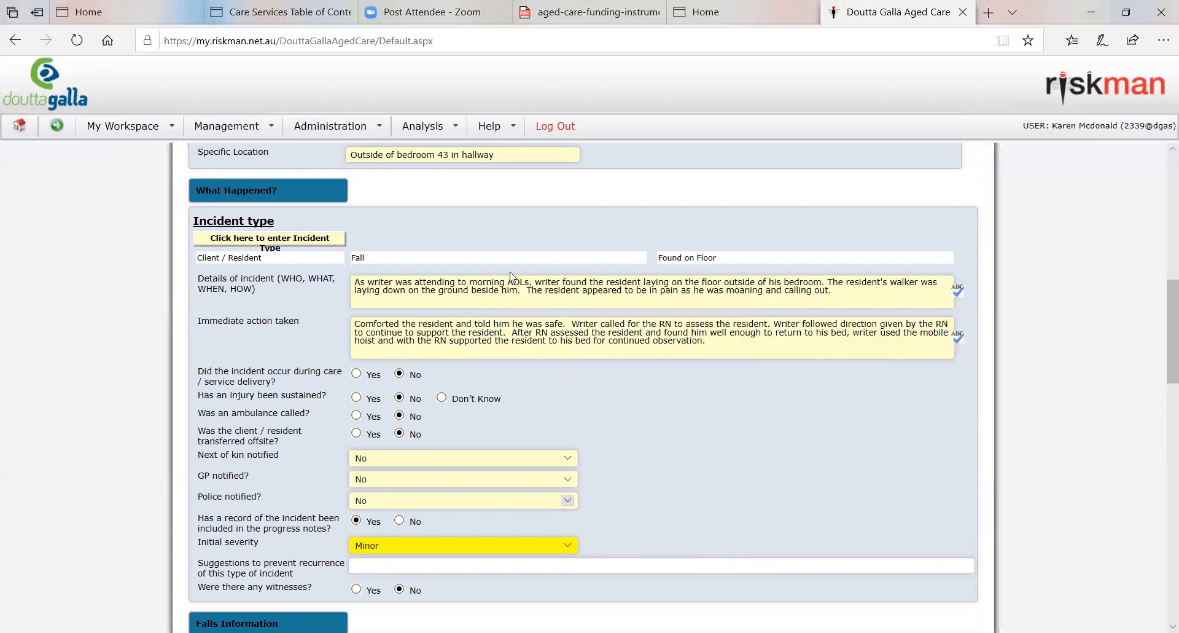
pyautogui.scroll(-7, 750, 452)
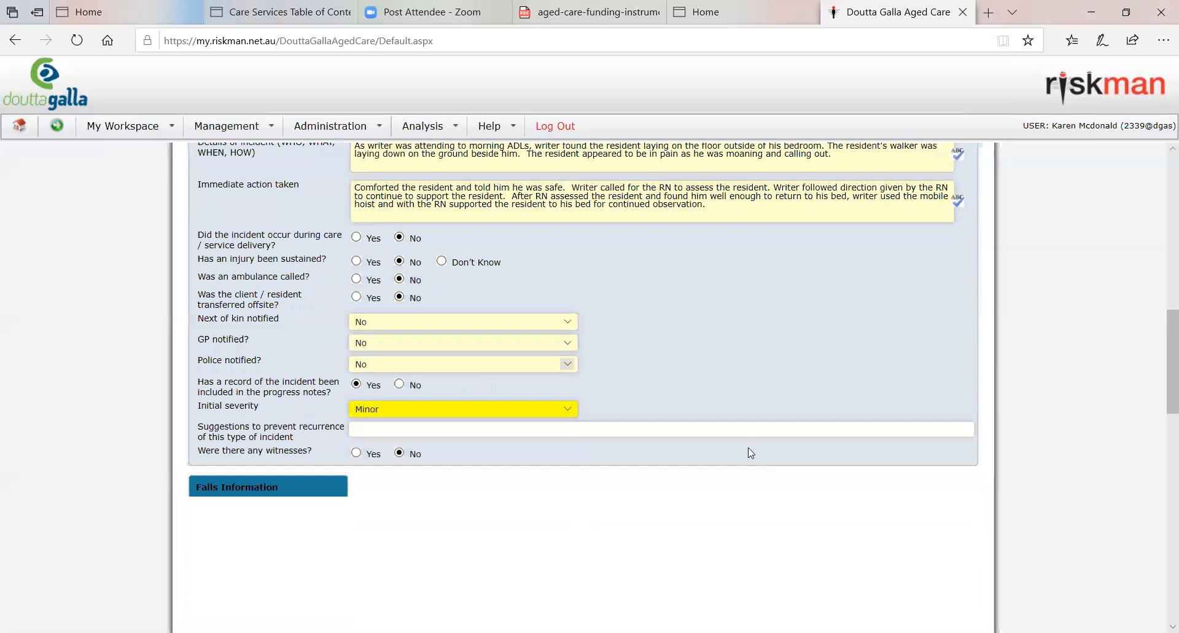
pyautogui.scroll(-1, 750, 457)
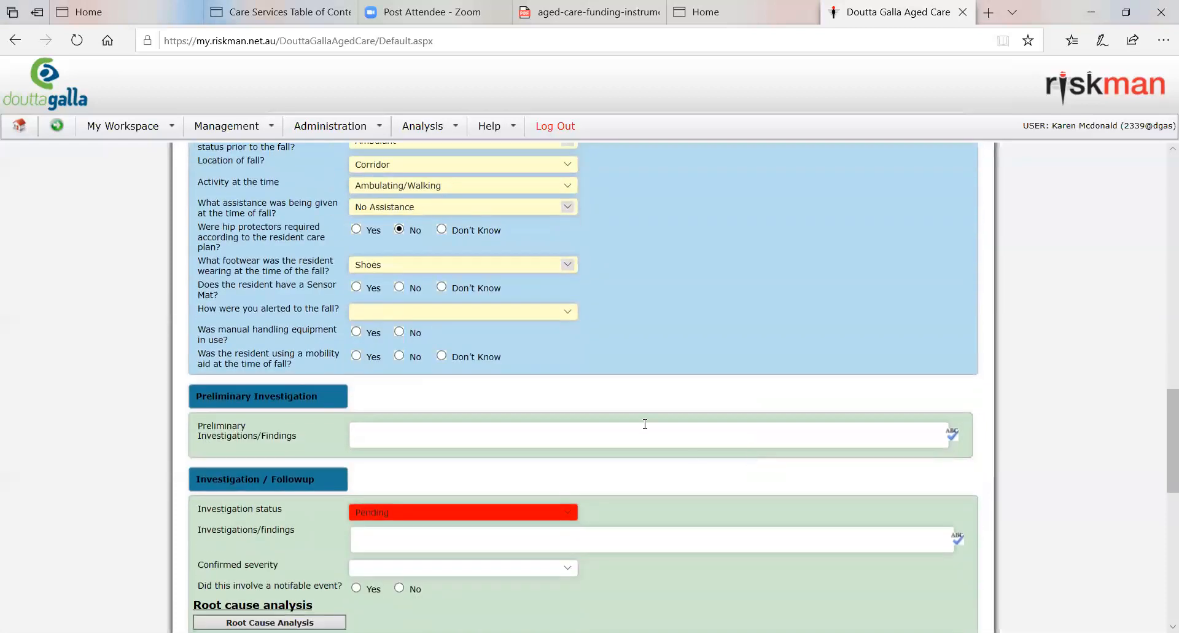
pyautogui.click(400, 287)
# Step: Record Visual Observation as the way staff were alerted to the fall
pyautogui.click(495, 318)
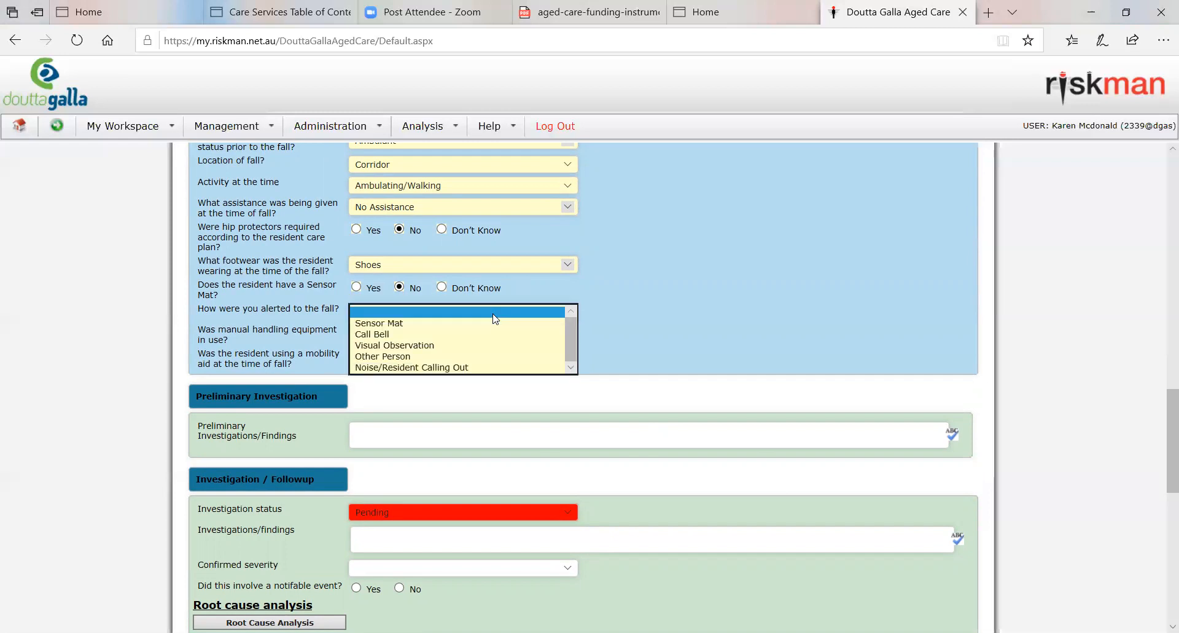
pyautogui.click(486, 348)
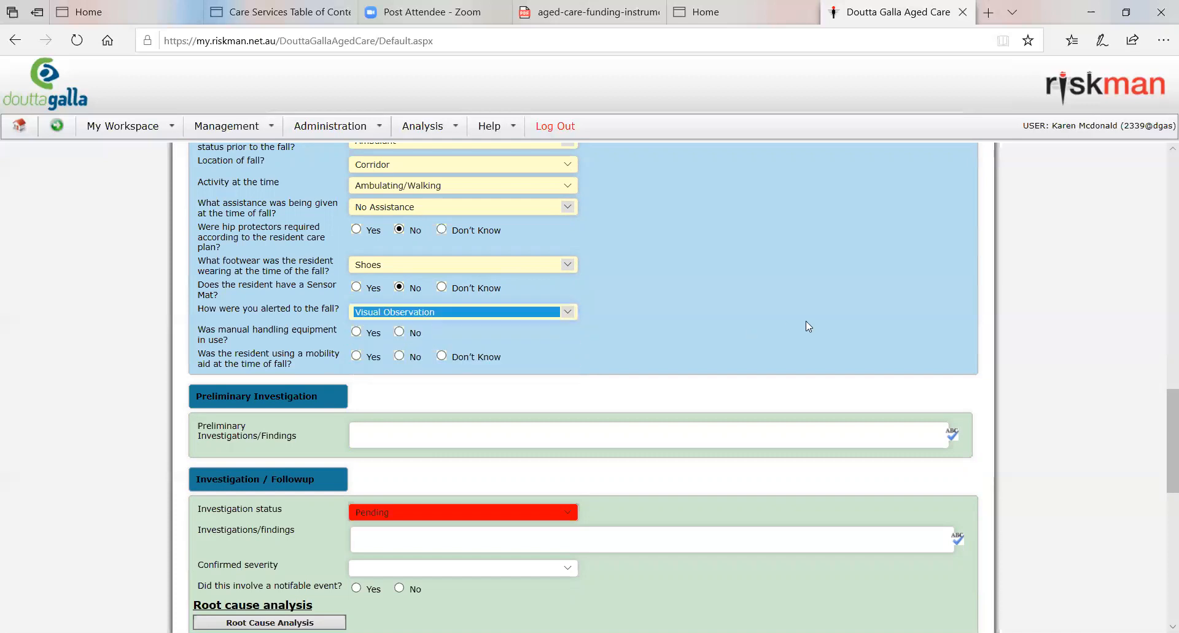
pyautogui.click(748, 330)
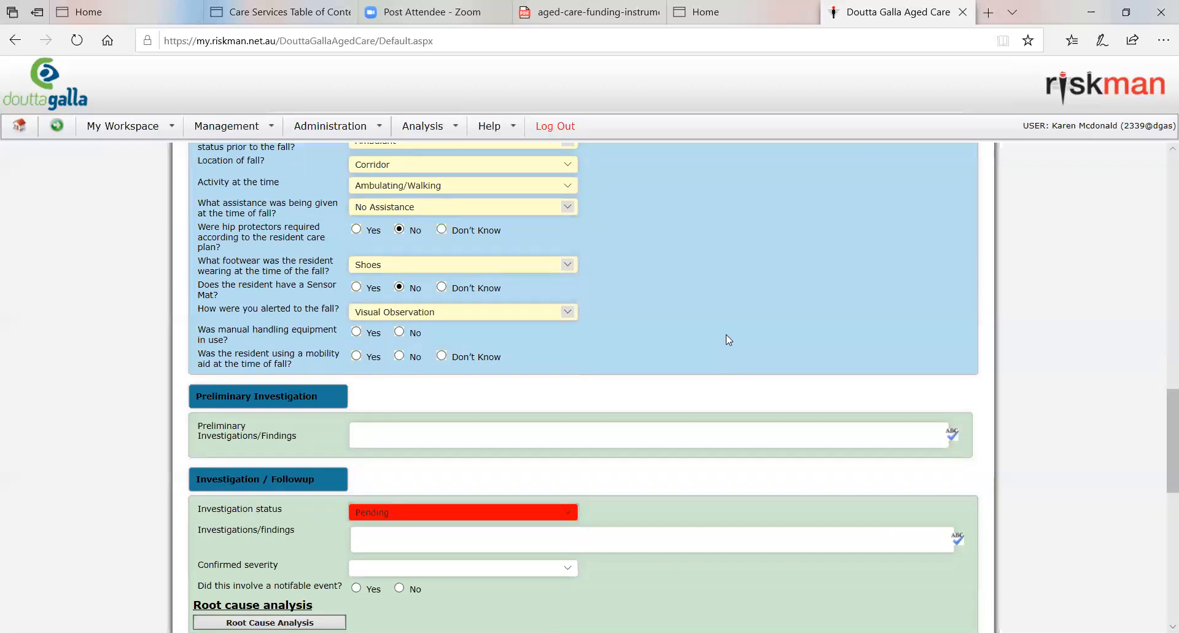
# Step: Choose Yes for manual handling equipment in use to view the equipment types, and set the answer to No
pyautogui.click(357, 332)
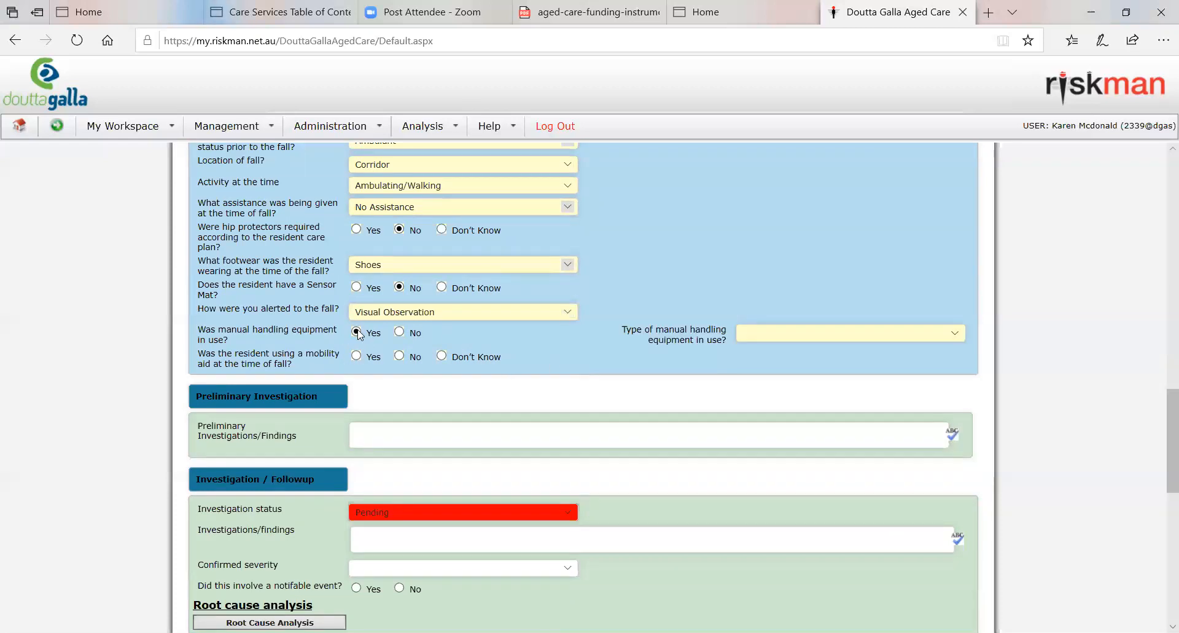
pyautogui.click(837, 333)
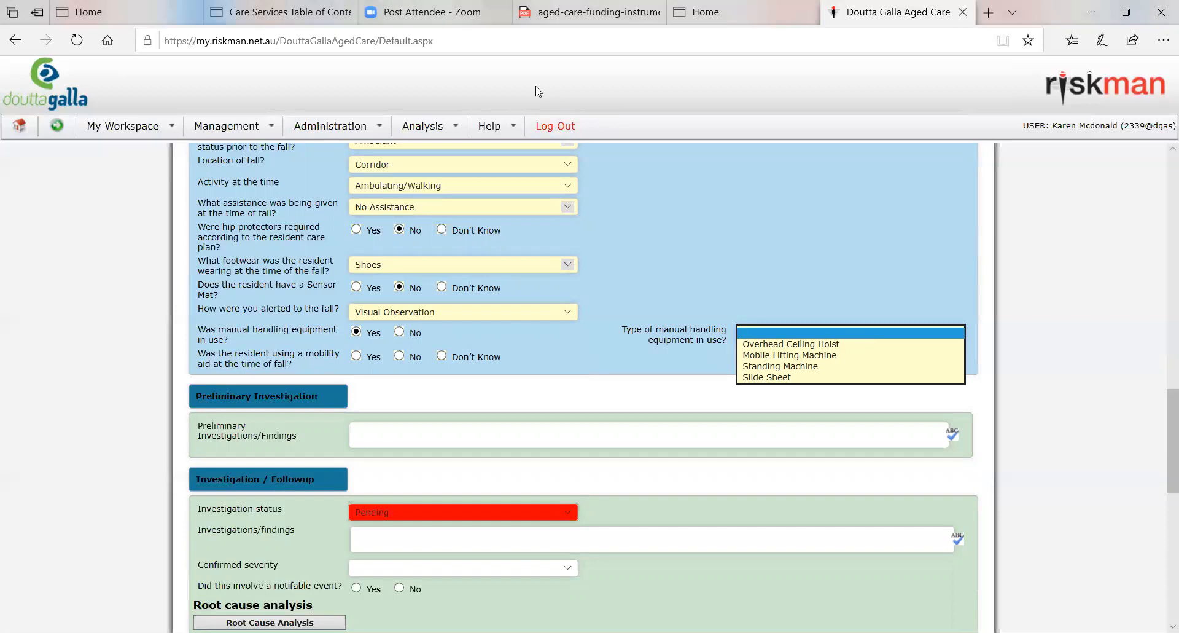
pyautogui.click(398, 332)
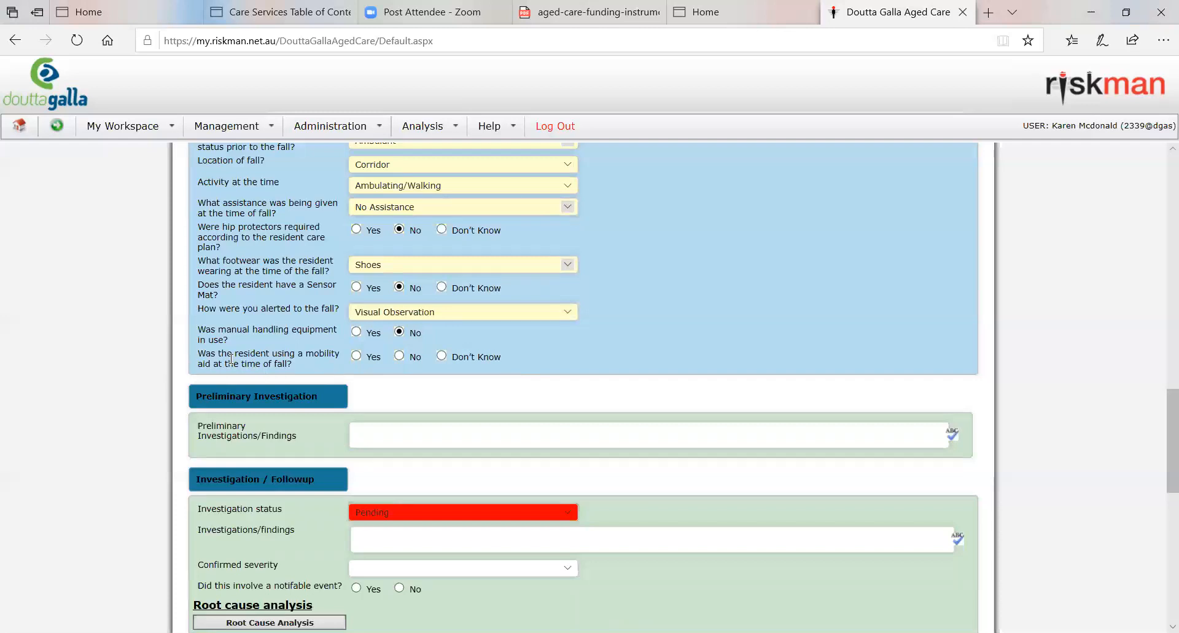
# Step: Answer Yes to the resident using a mobility aid, and choose Walking Frame with Wheels as its type
pyautogui.click(356, 356)
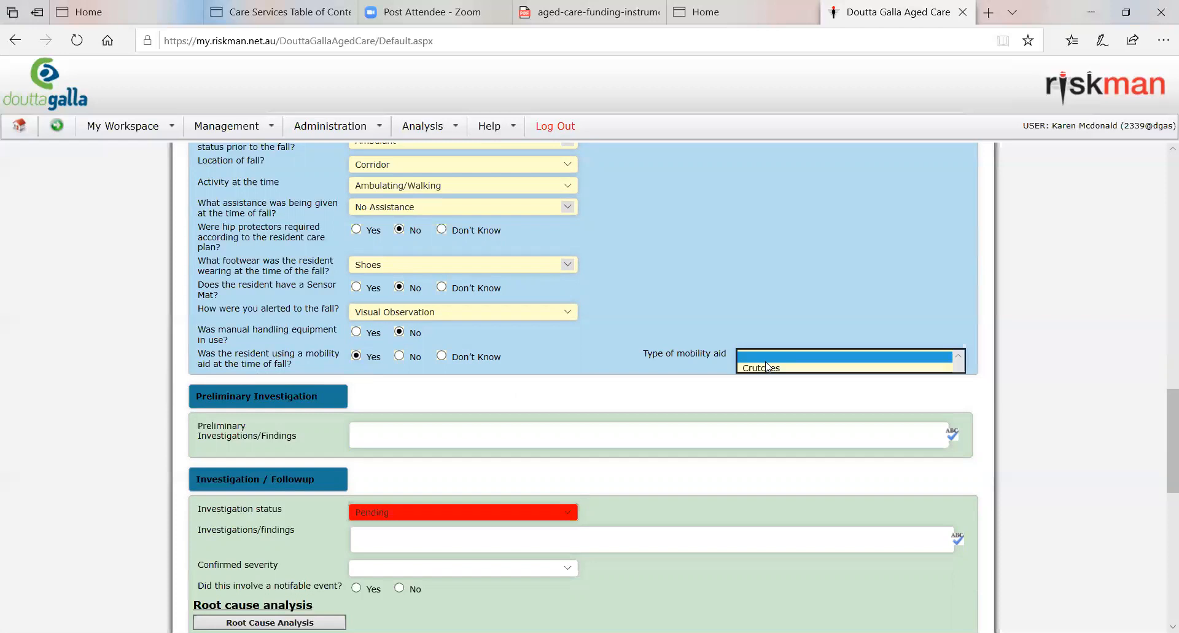
pyautogui.moveTo(767, 366)
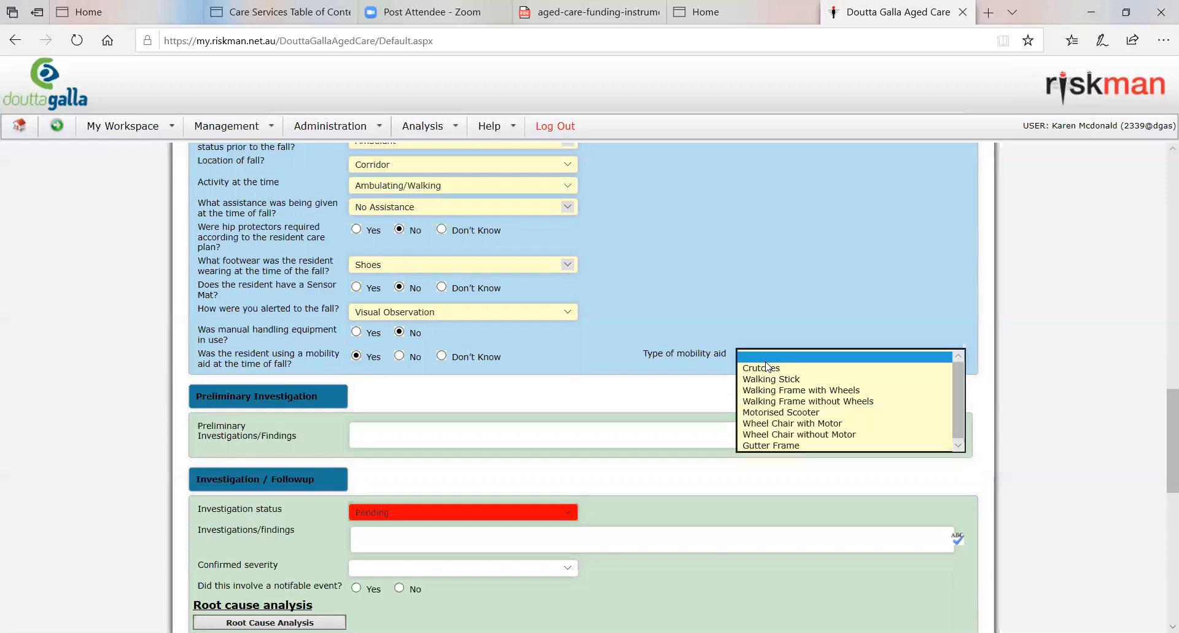
pyautogui.click(837, 391)
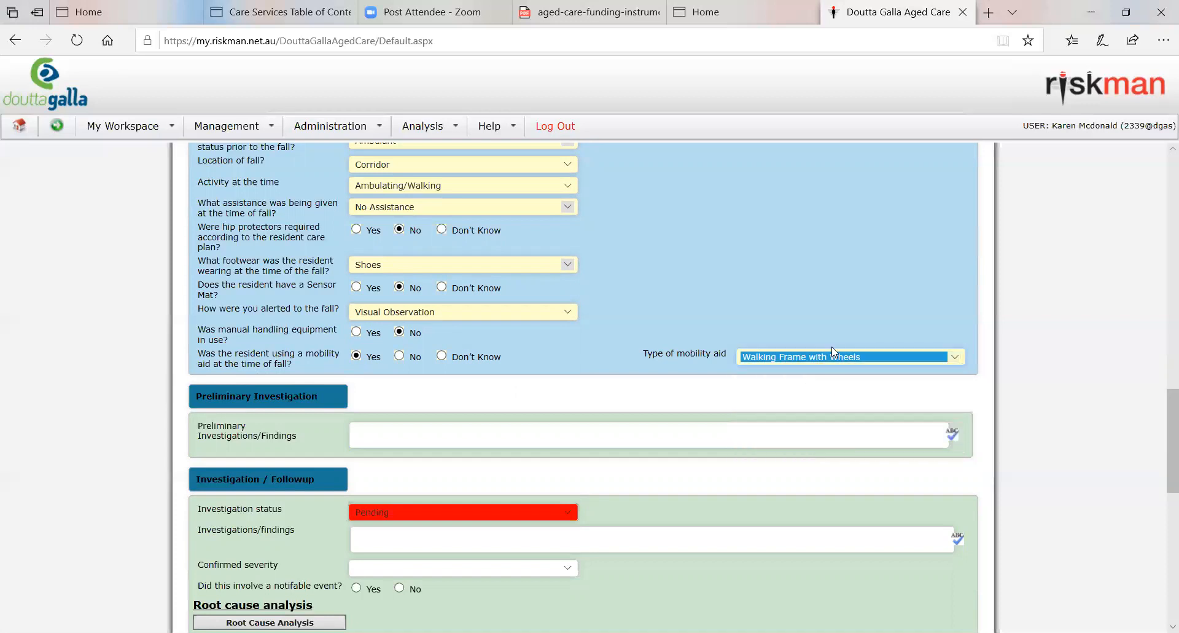
pyautogui.click(867, 360)
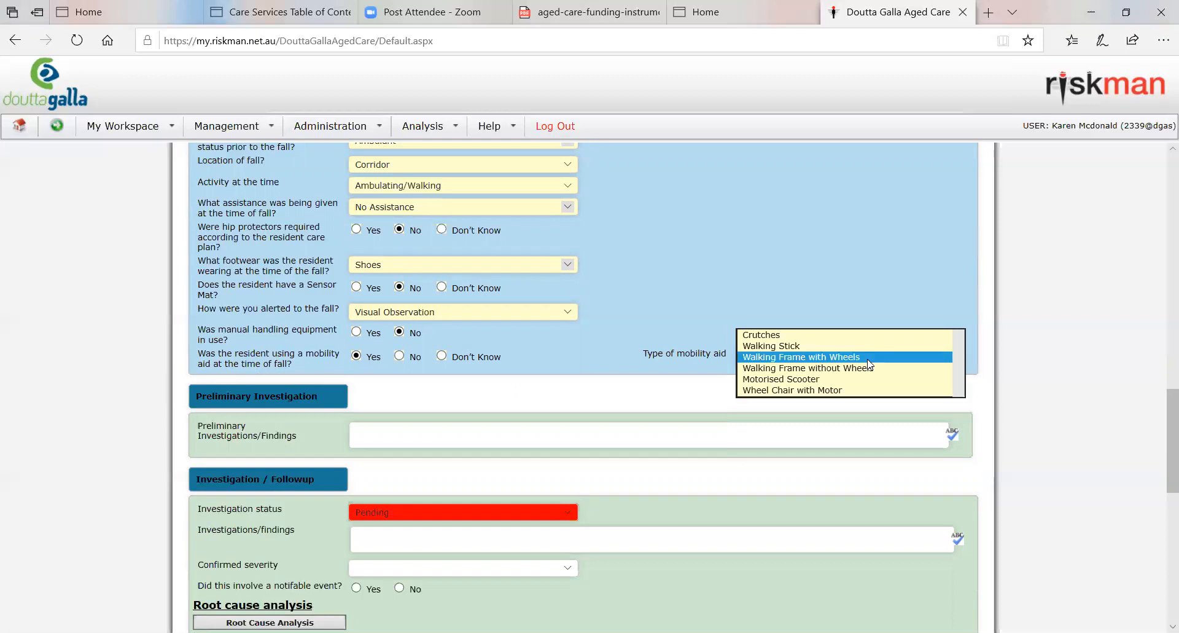
pyautogui.click(868, 359)
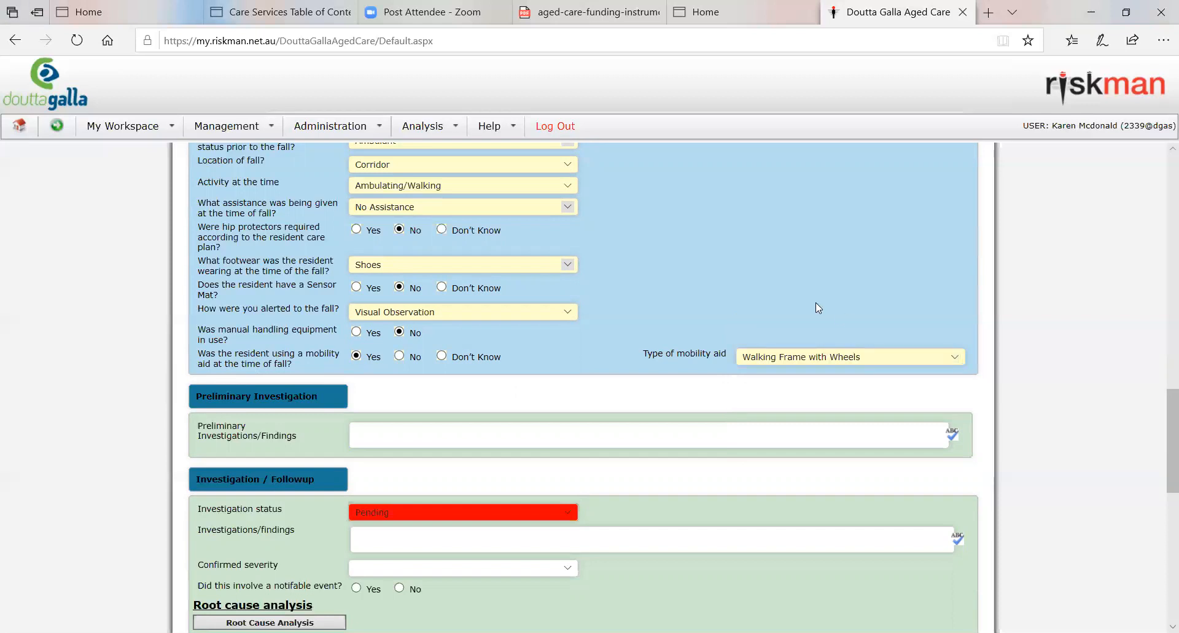
# Step: Review the completed Falls Information answers and the investigation, follow-up and notification sections further down the form
pyautogui.scroll(3, 827, 345)
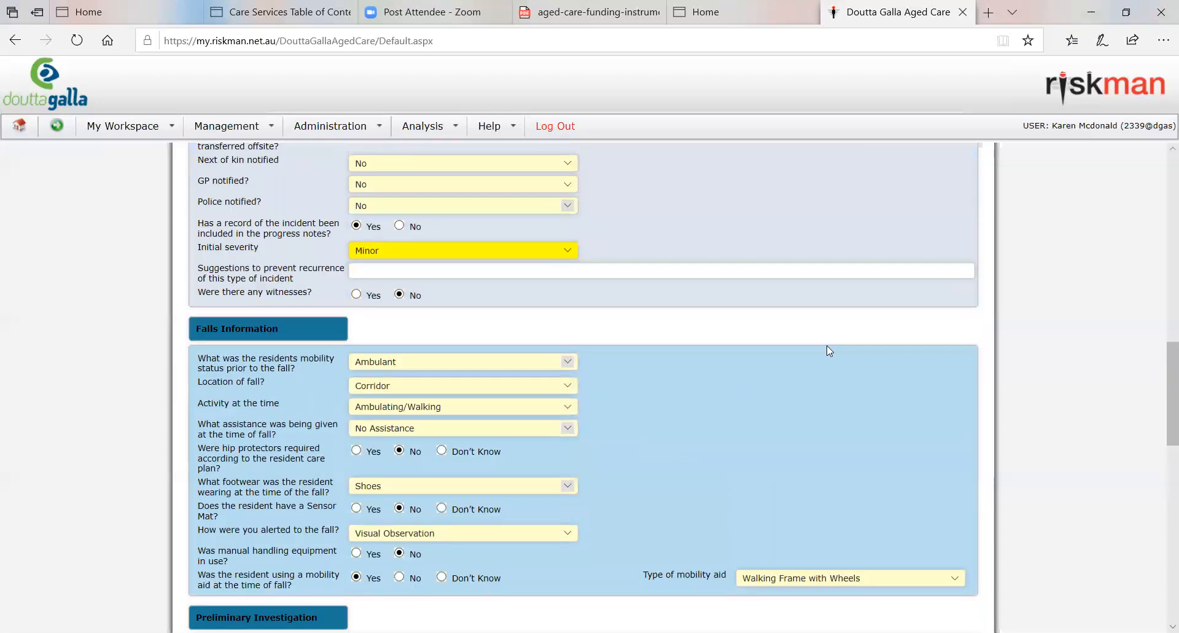
pyautogui.scroll(-1, 827, 345)
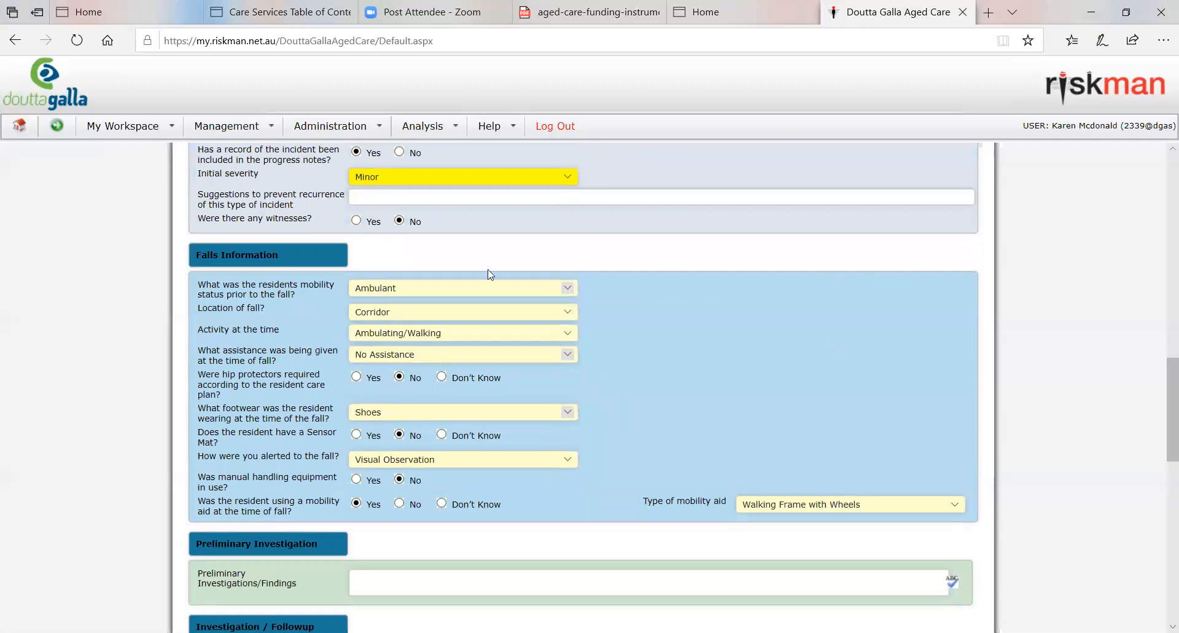
pyautogui.scroll(-1, 882, 457)
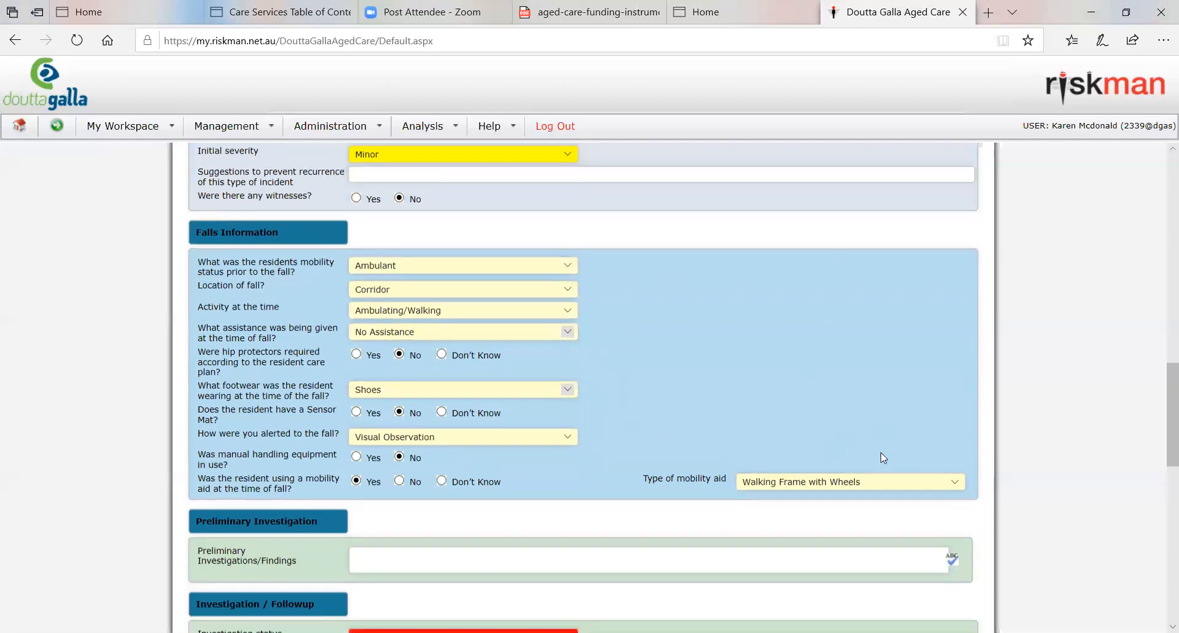
pyautogui.scroll(-3, 765, 519)
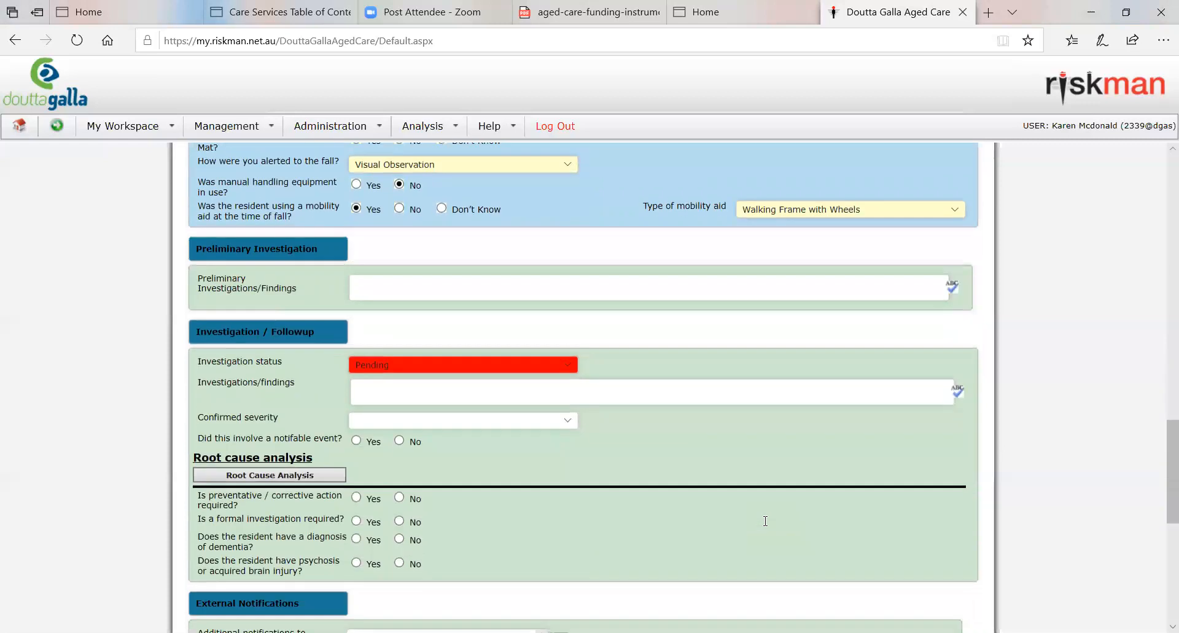
pyautogui.scroll(-2, 765, 520)
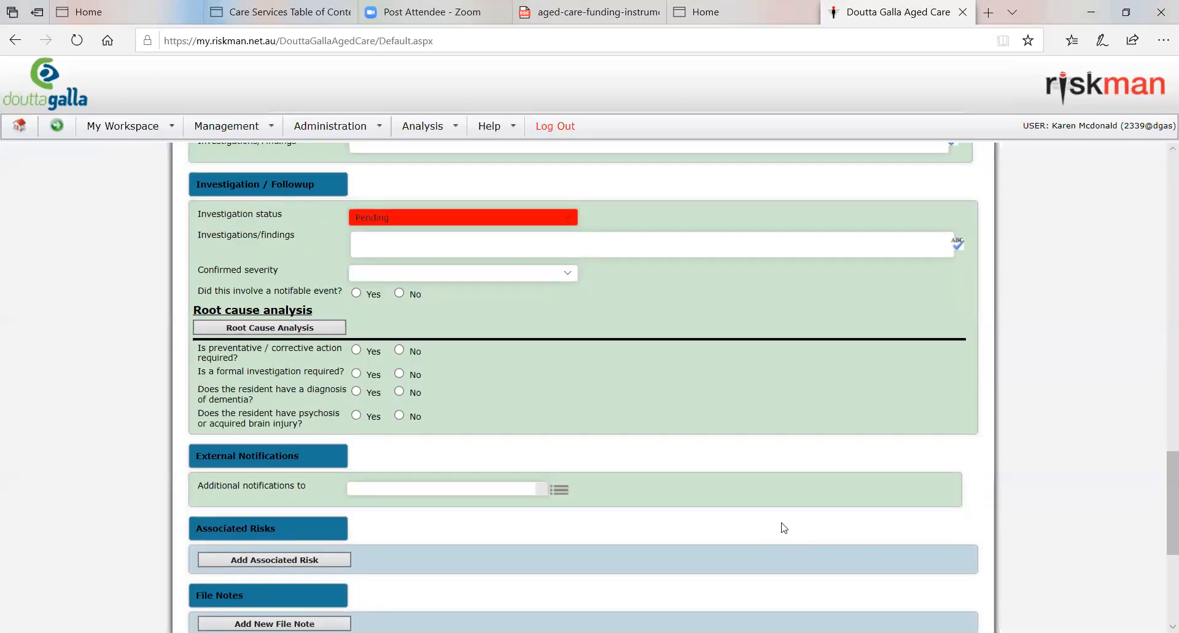
# Step: Change the investigation status to Open, and set it back to Pending
pyautogui.scroll(2, 751, 493)
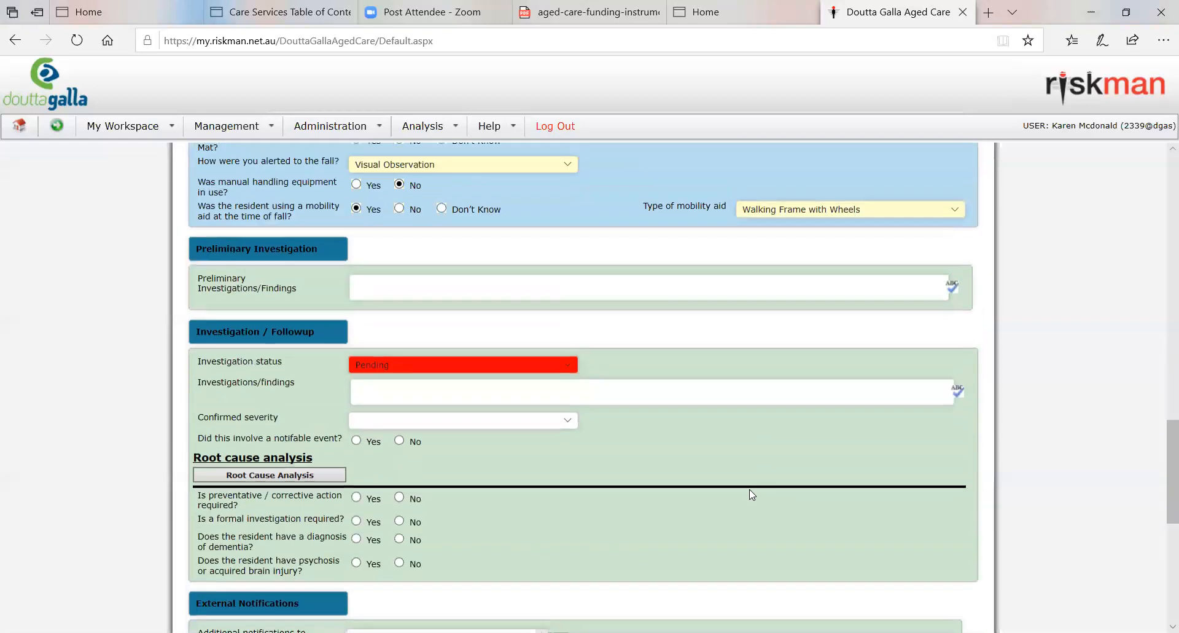
pyautogui.scroll(1, 749, 494)
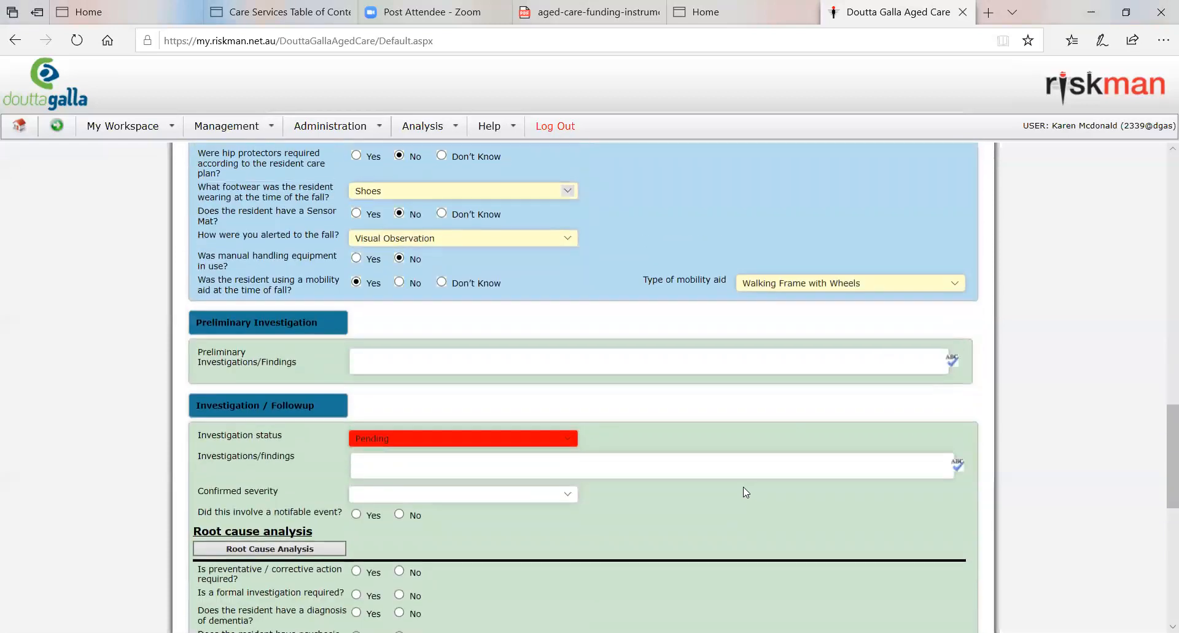
pyautogui.scroll(3, 743, 491)
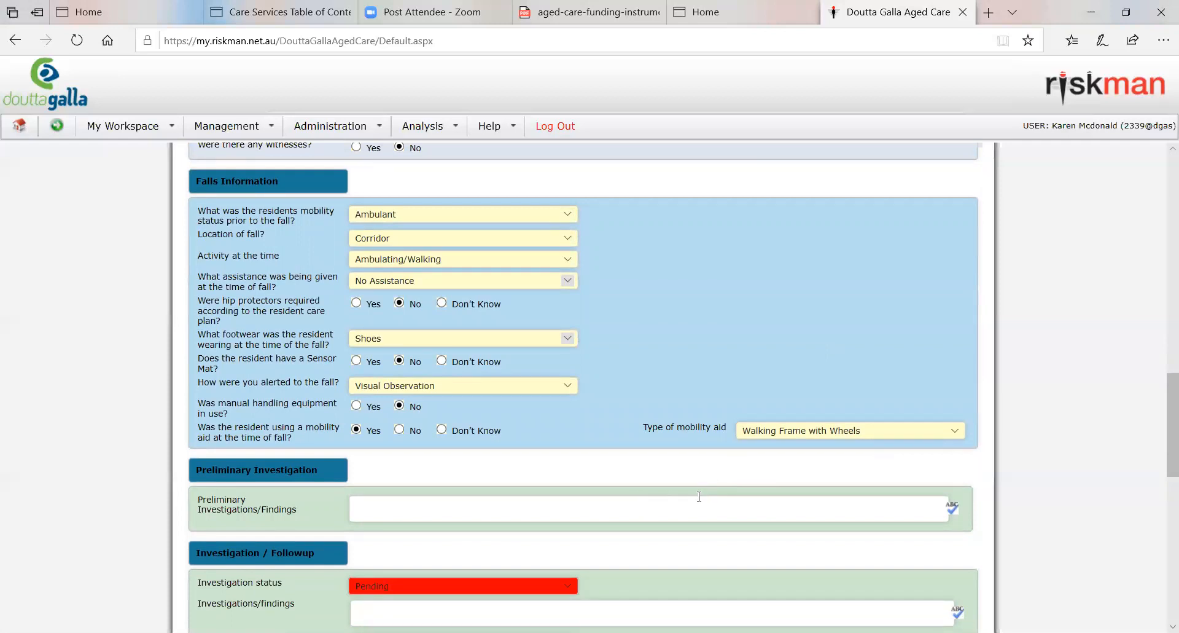
pyautogui.scroll(-6, 699, 495)
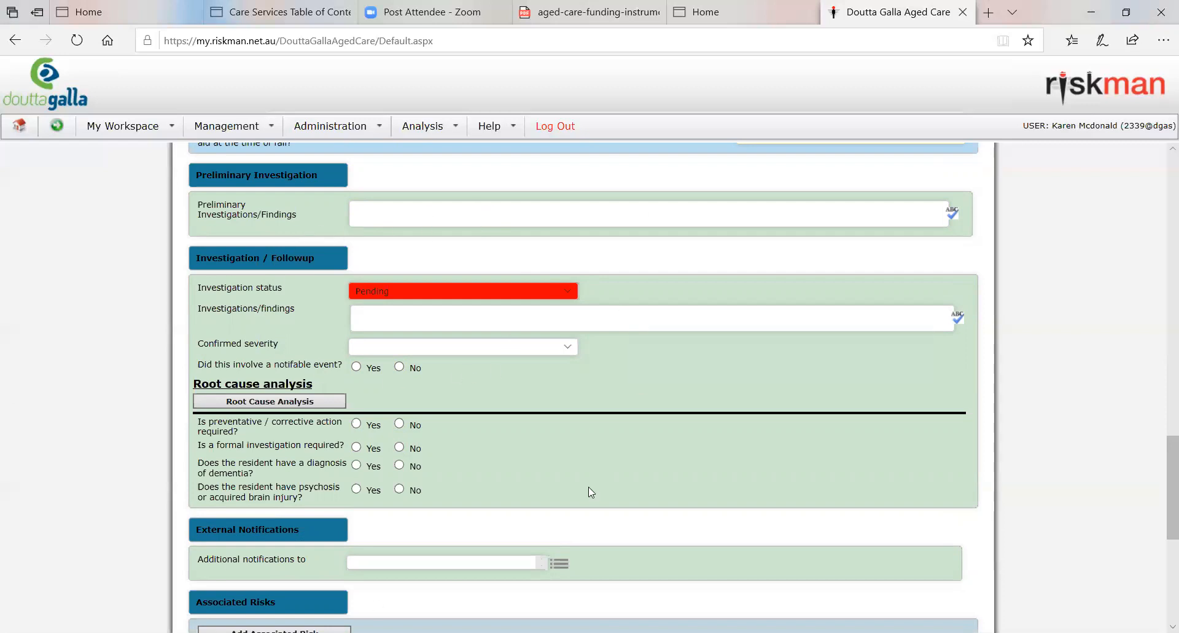
pyautogui.click(476, 300)
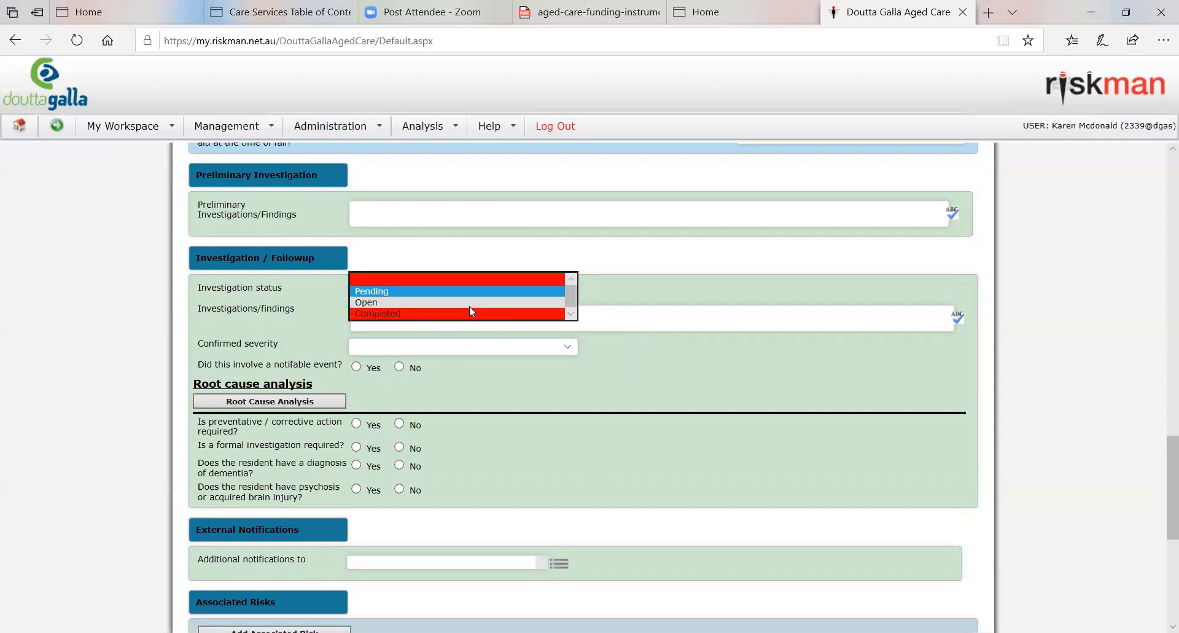
pyautogui.click(469, 306)
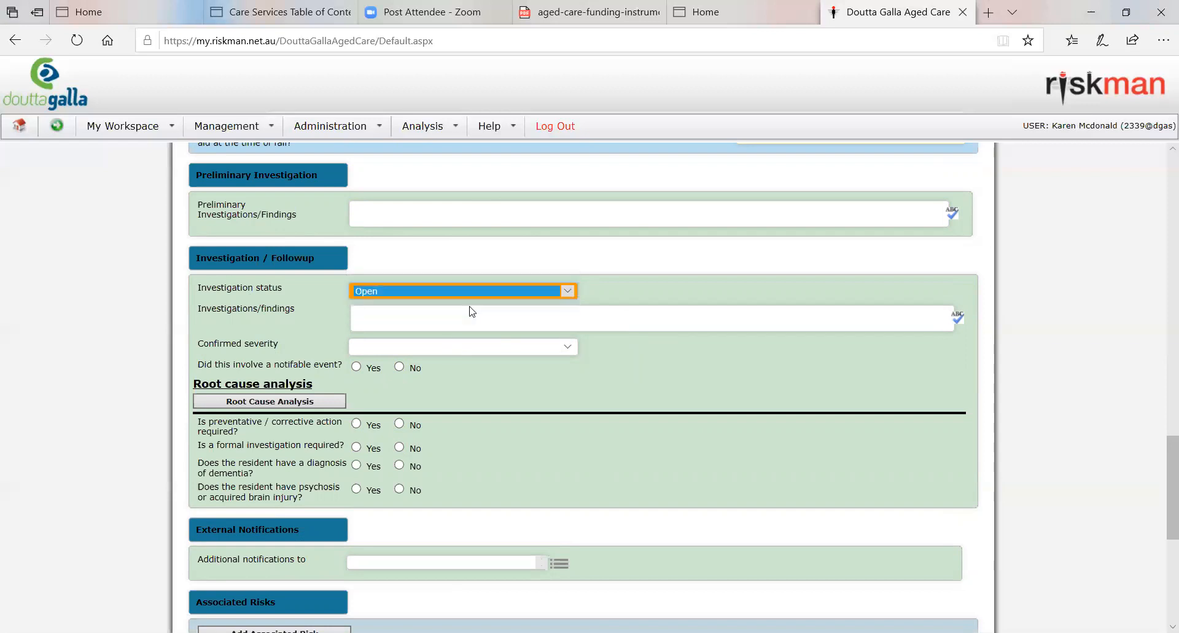
pyautogui.click(479, 296)
pyautogui.click(473, 279)
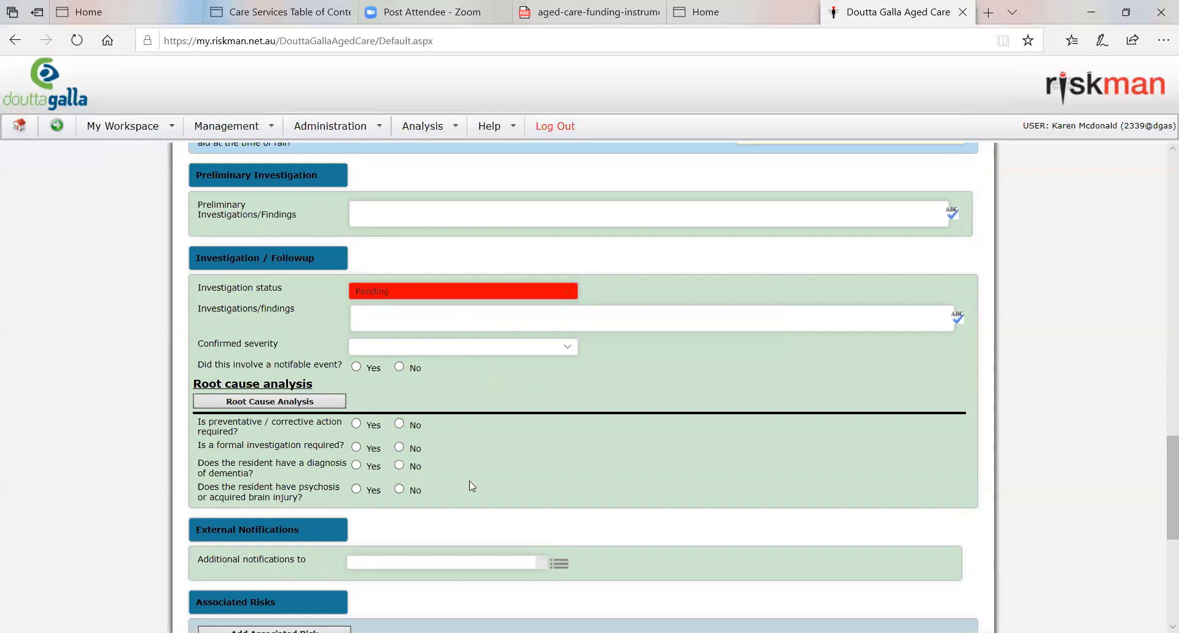
# Step: Examine the notification, risk, file note, document and submission sections, as well as the resident and incident details near the start of the form
pyautogui.scroll(-5, 690, 400)
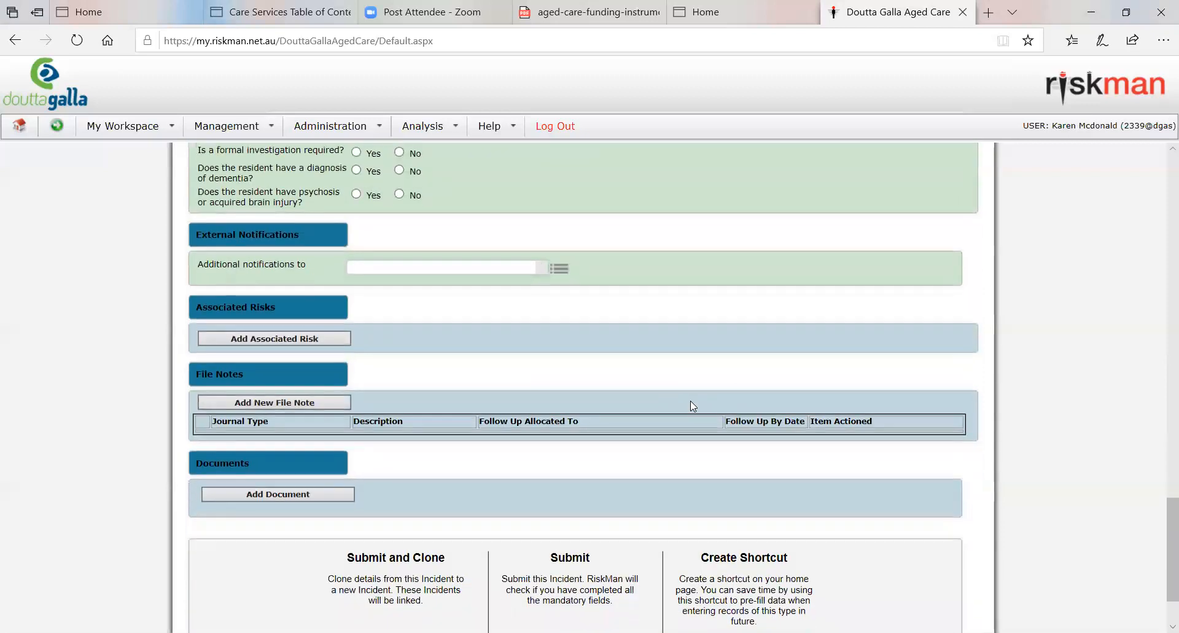
pyautogui.scroll(-1, 691, 400)
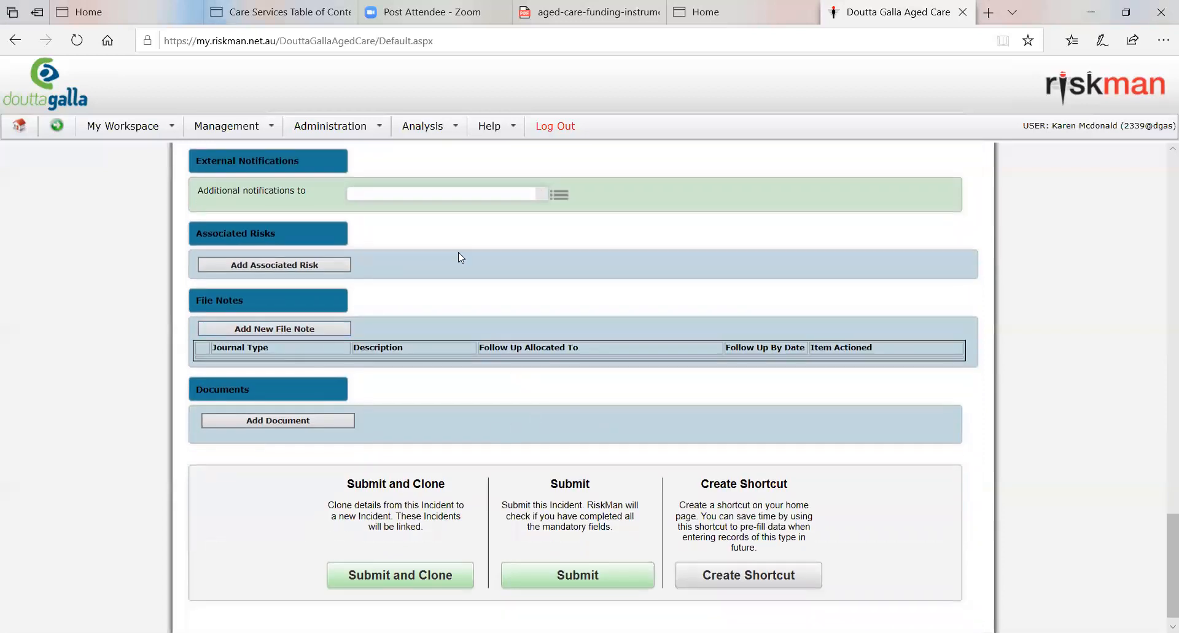
pyautogui.scroll(5, 1100, 350)
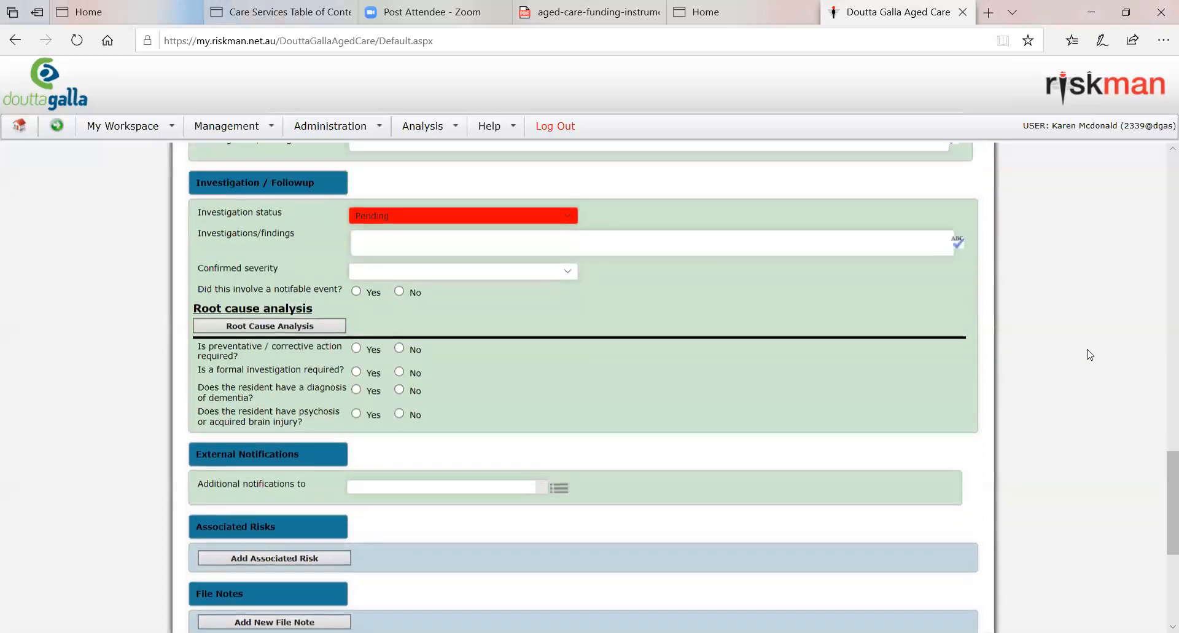
pyautogui.scroll(2, 1091, 354)
pyautogui.scroll(-7, 1090, 355)
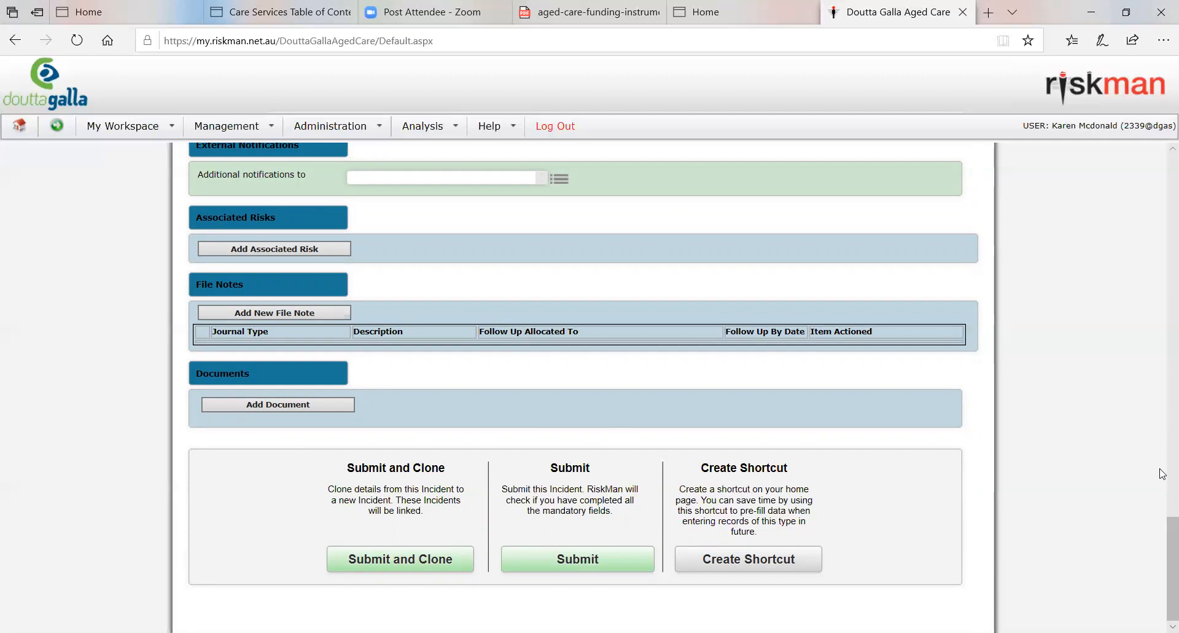
pyautogui.scroll(20, 1163, 473)
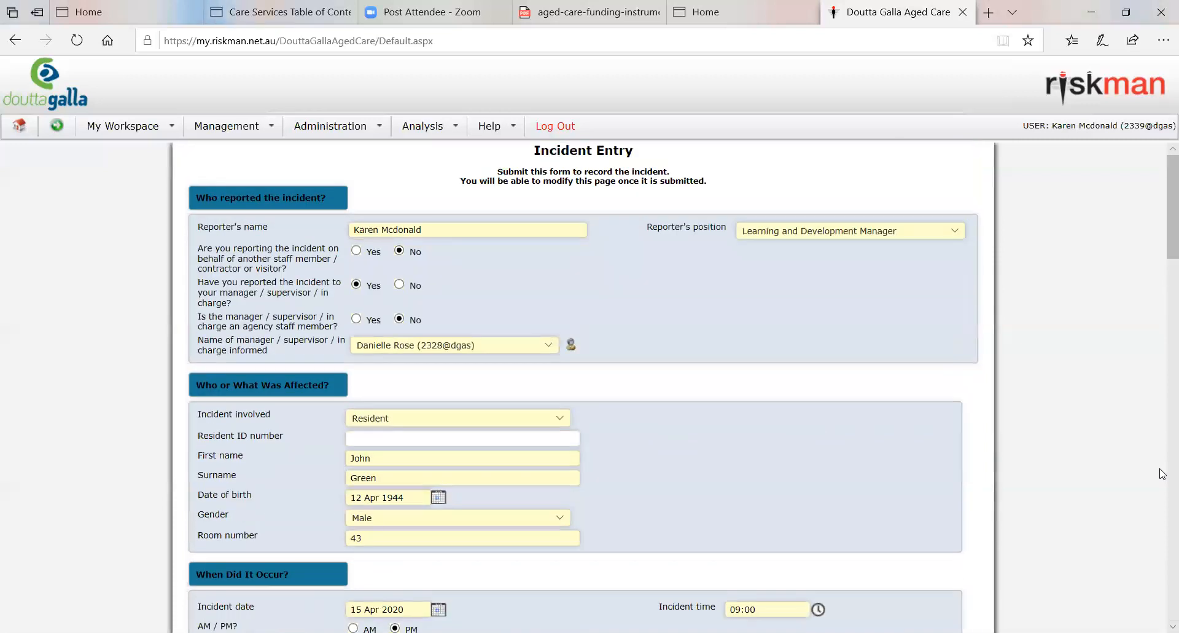
pyautogui.scroll(-5, 1162, 473)
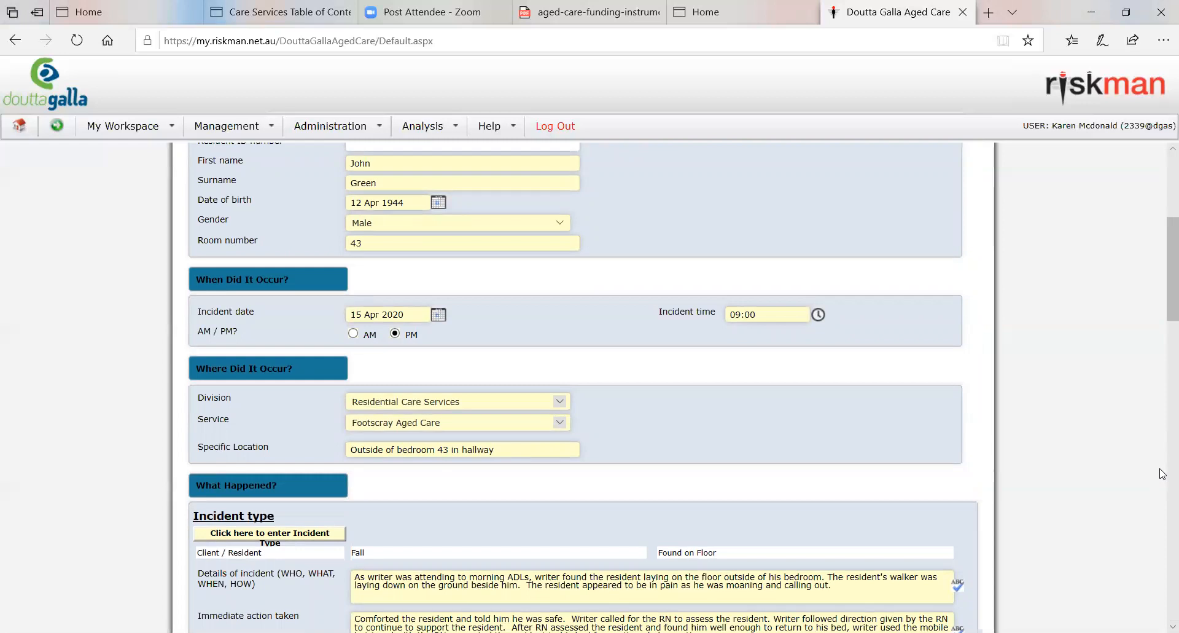
pyautogui.scroll(-20, 1163, 473)
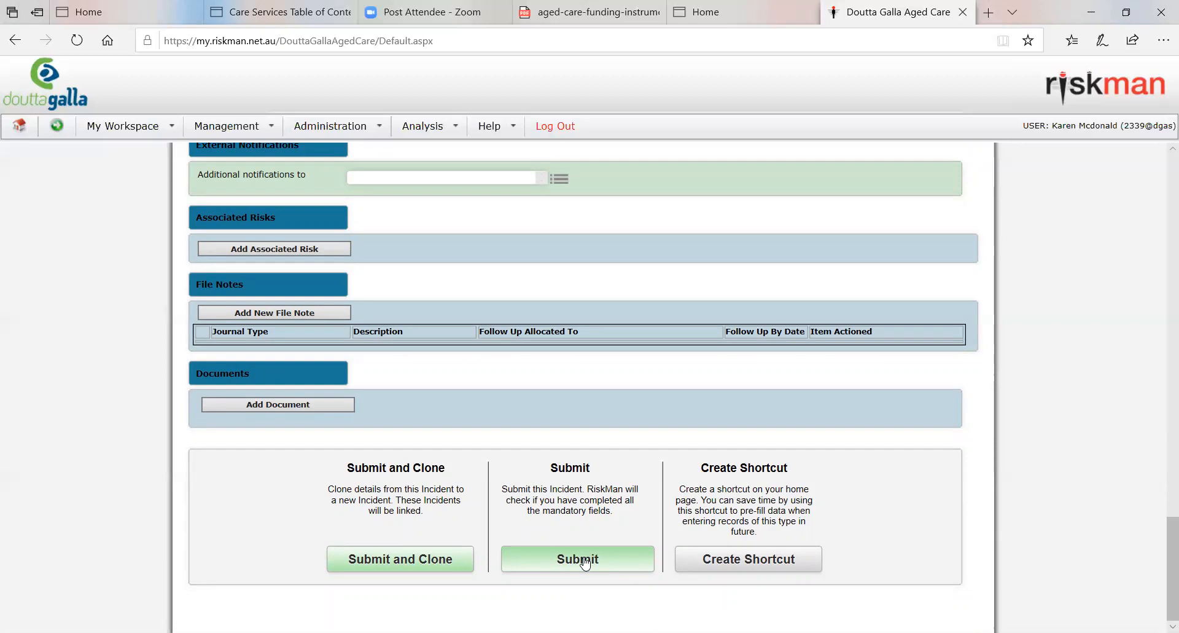
# Step: Replace the resident's first name in the Who or What Was Affected section with Test
pyautogui.scroll(20, 586, 563)
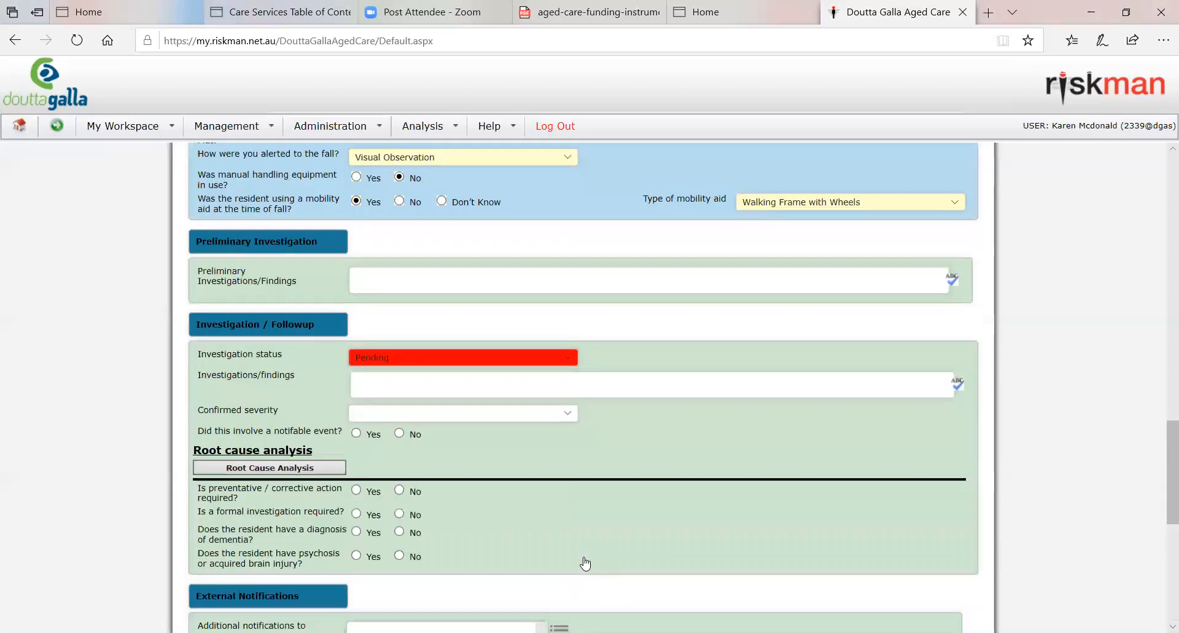
pyautogui.scroll(3, 585, 563)
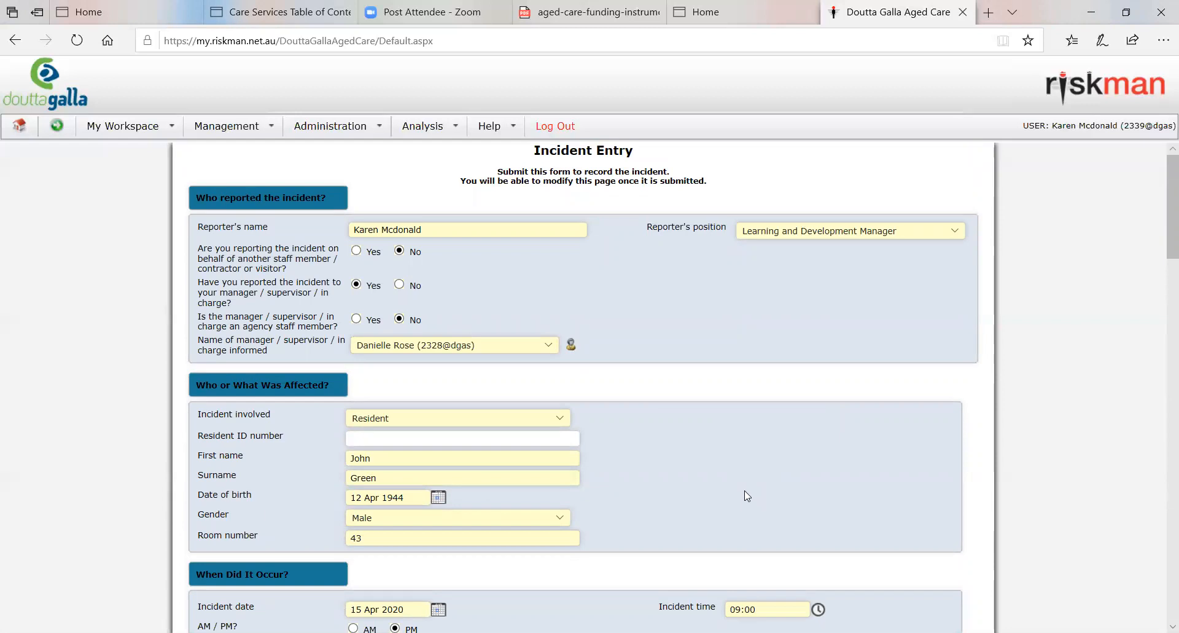
pyautogui.scroll(-3, 813, 509)
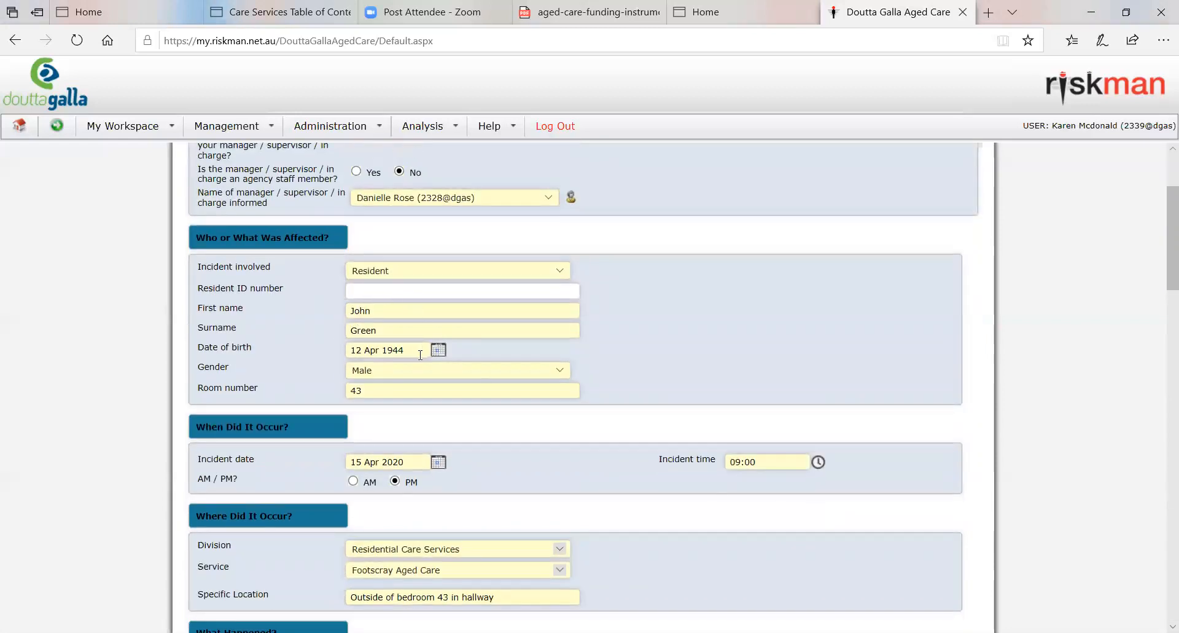
pyautogui.scroll(-1, 420, 355)
pyautogui.moveTo(372, 237); pyautogui.dragTo(311, 237)
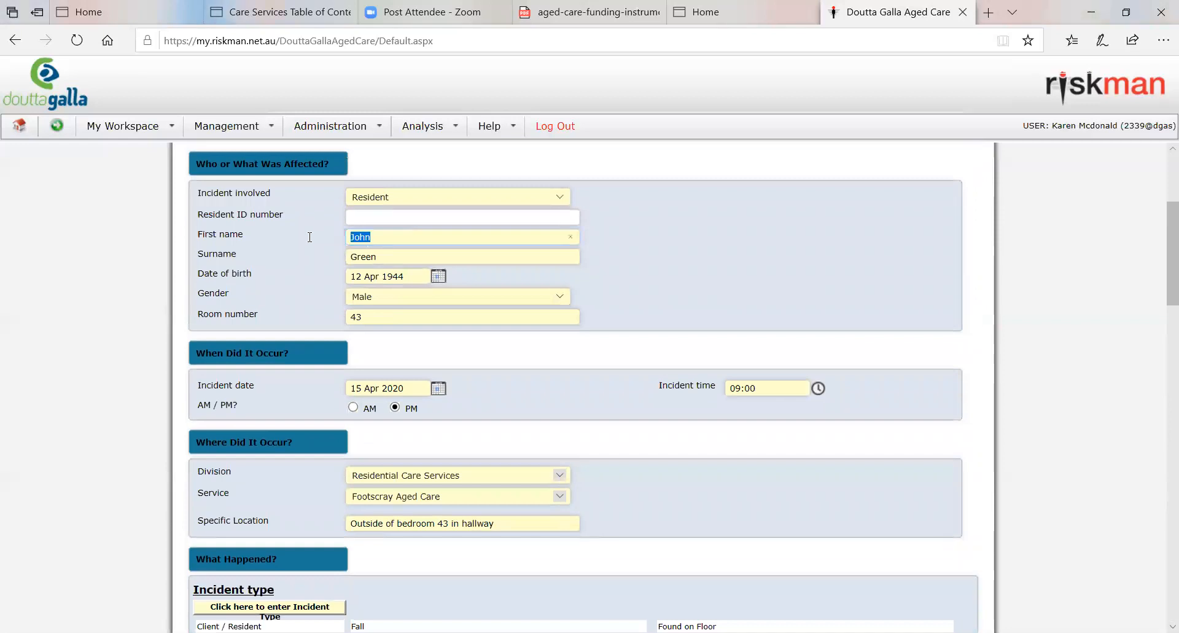
pyautogui.write('Test')
# Step: Check the whole incident form before submission, including the resident details, incident description, notifications, severity, investigation section and submission options
pyautogui.scroll(-20, 817, 490)
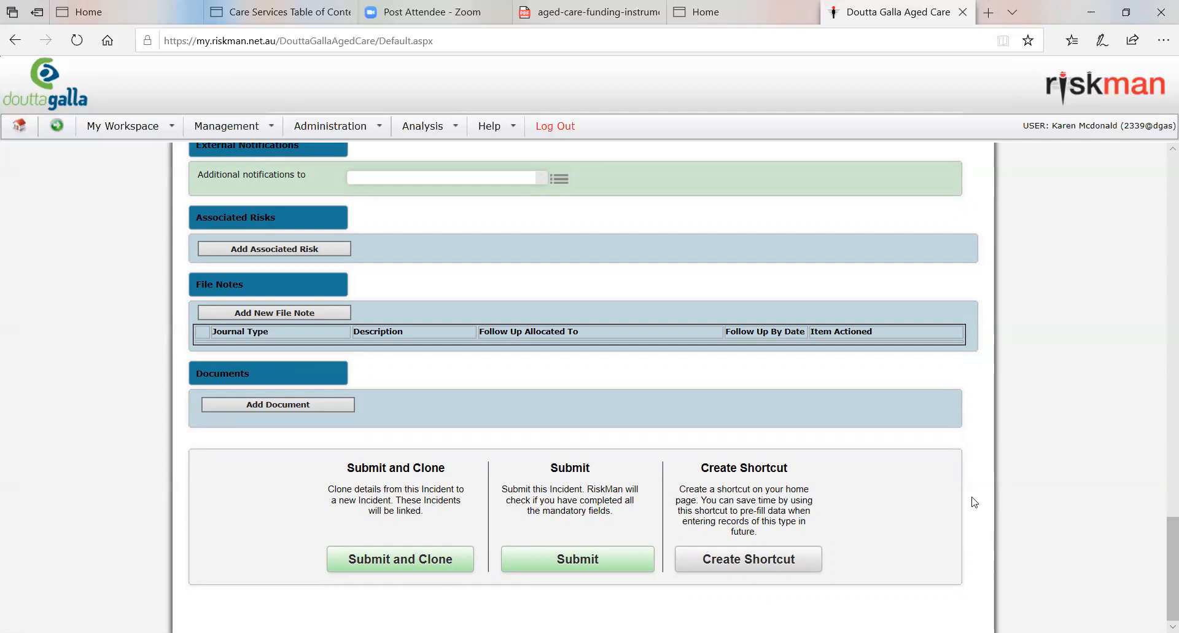
pyautogui.scroll(15, 972, 502)
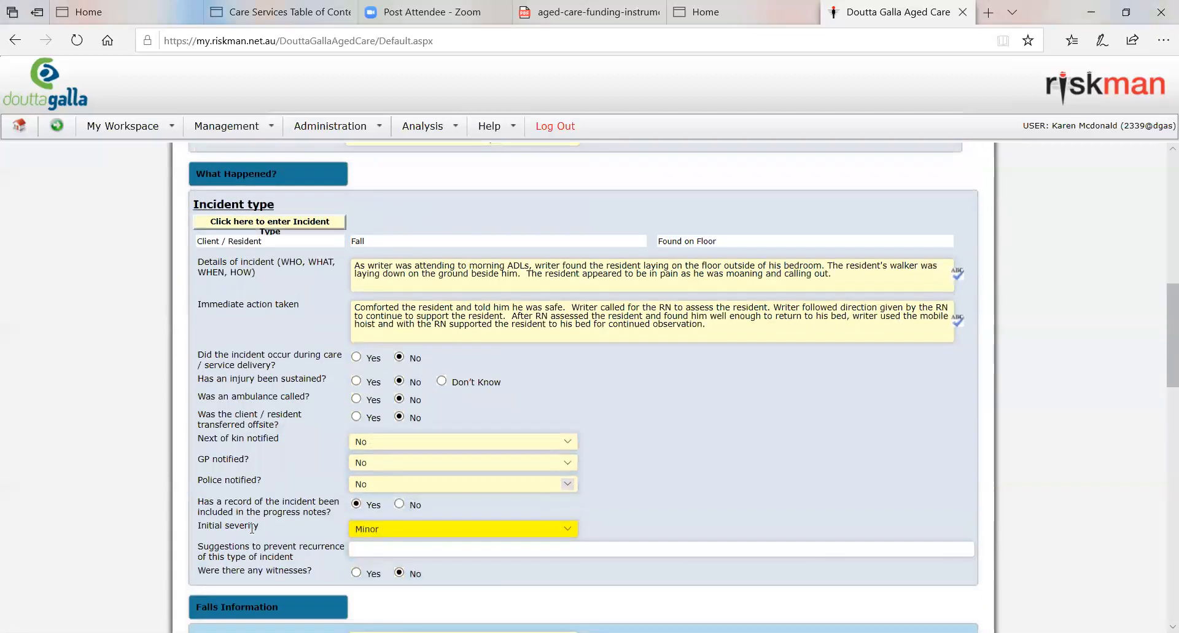
pyautogui.scroll(7, 335, 454)
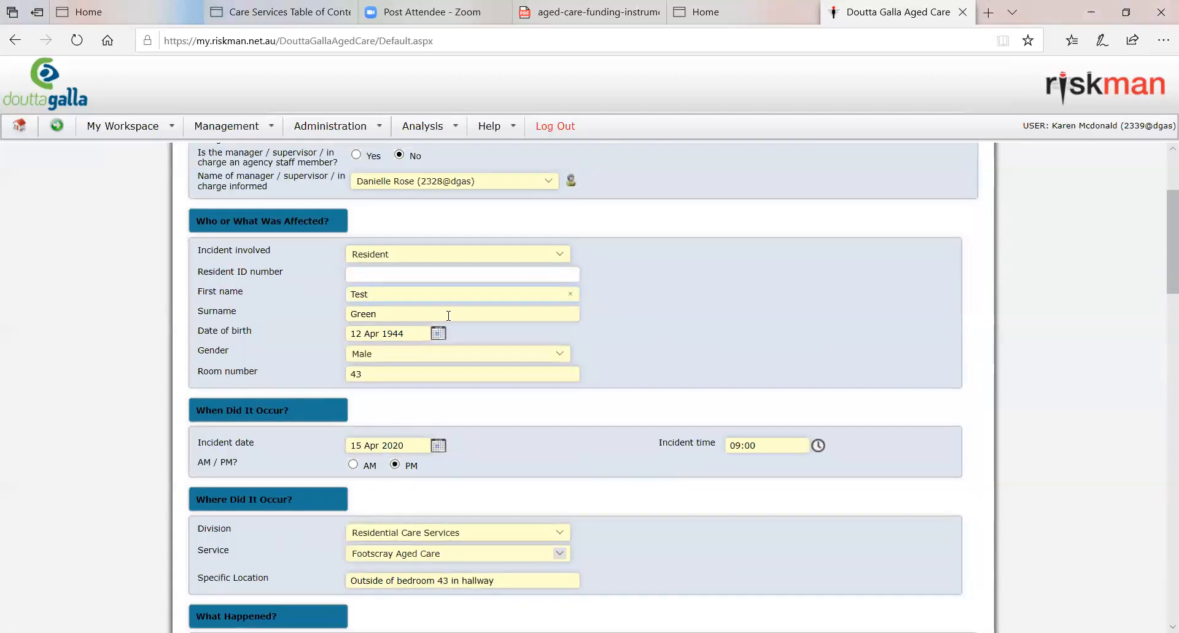
pyautogui.scroll(-8, 513, 408)
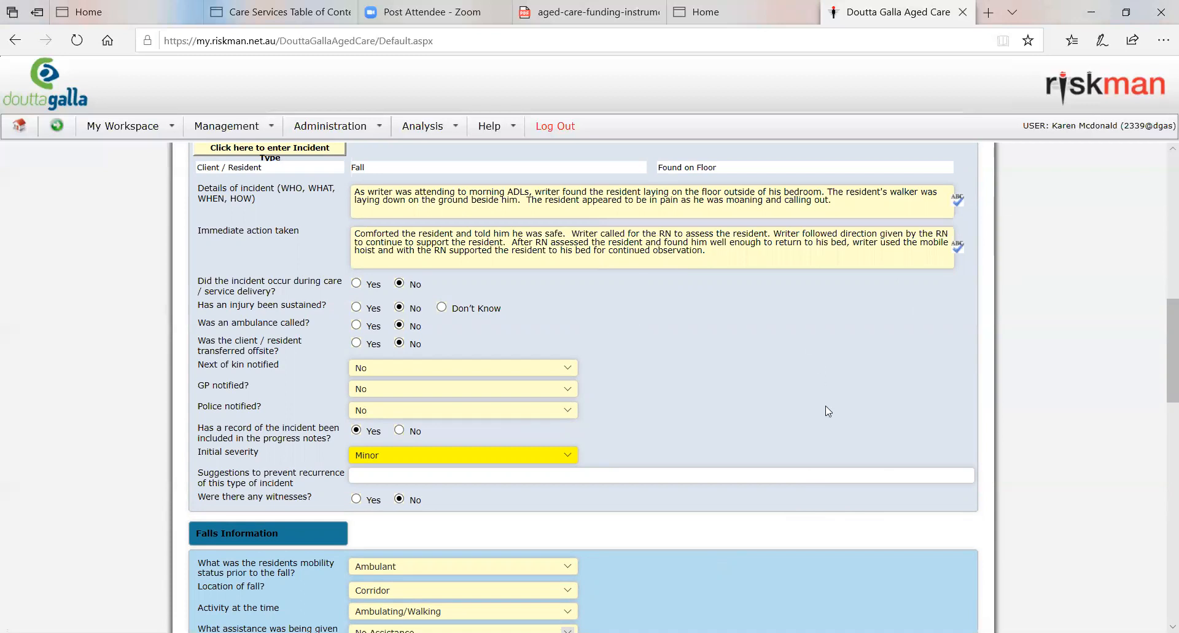
pyautogui.scroll(-12, 828, 410)
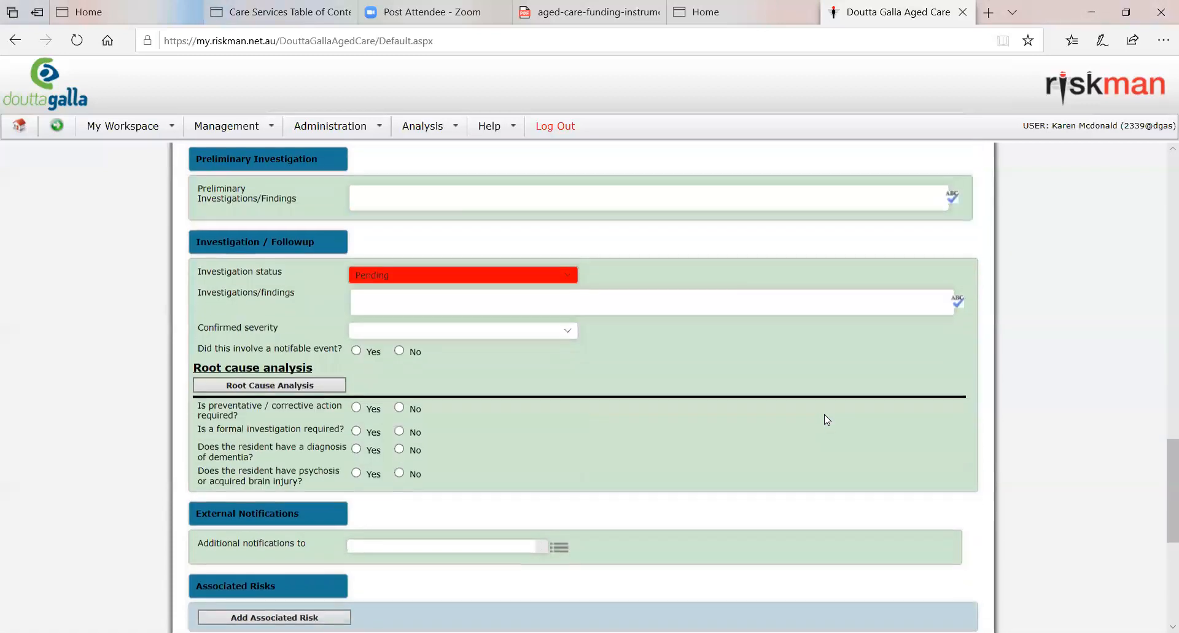
pyautogui.scroll(-6, 824, 414)
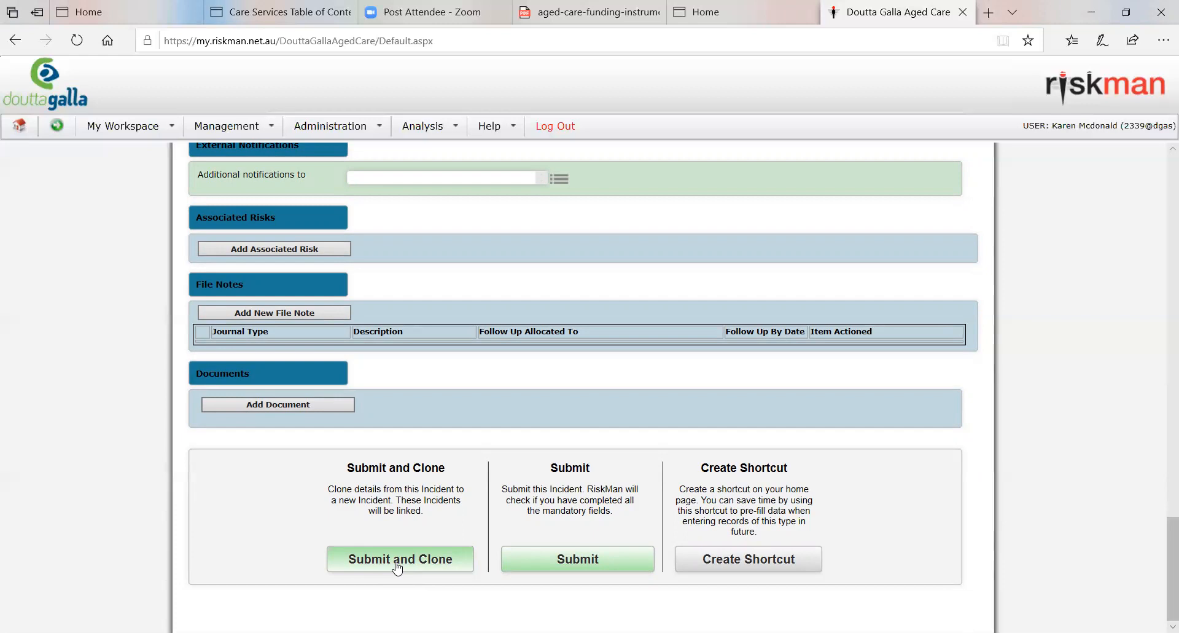
pyautogui.scroll(10, 397, 568)
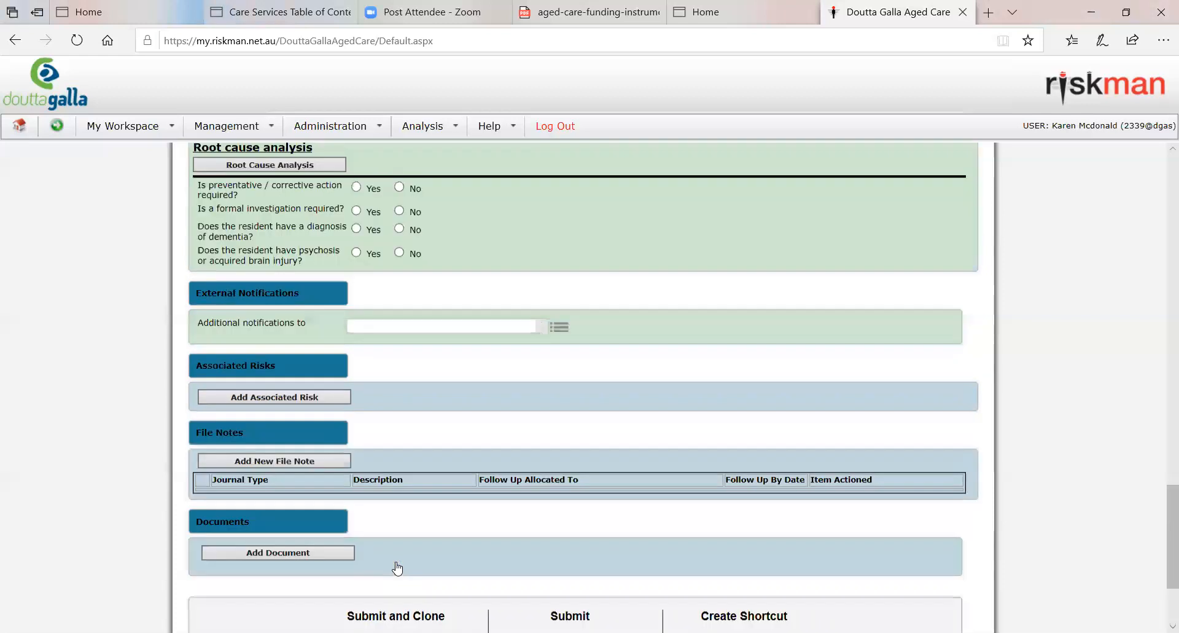
pyautogui.scroll(7, 632, 328)
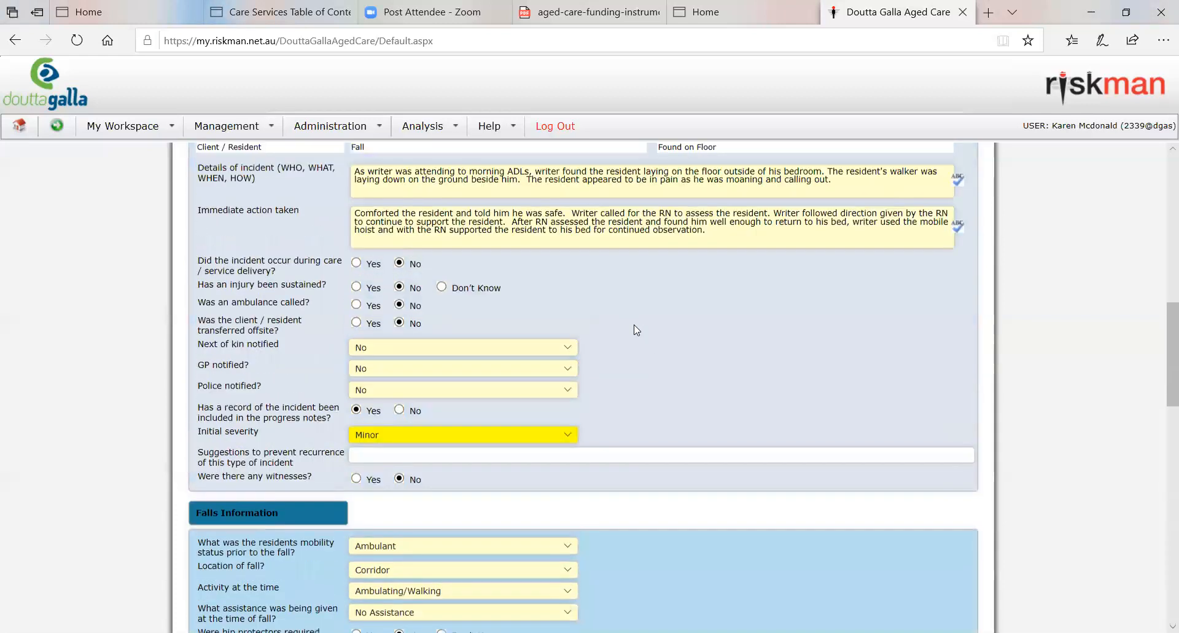
pyautogui.scroll(-6, 632, 328)
pyautogui.scroll(5, 616, 351)
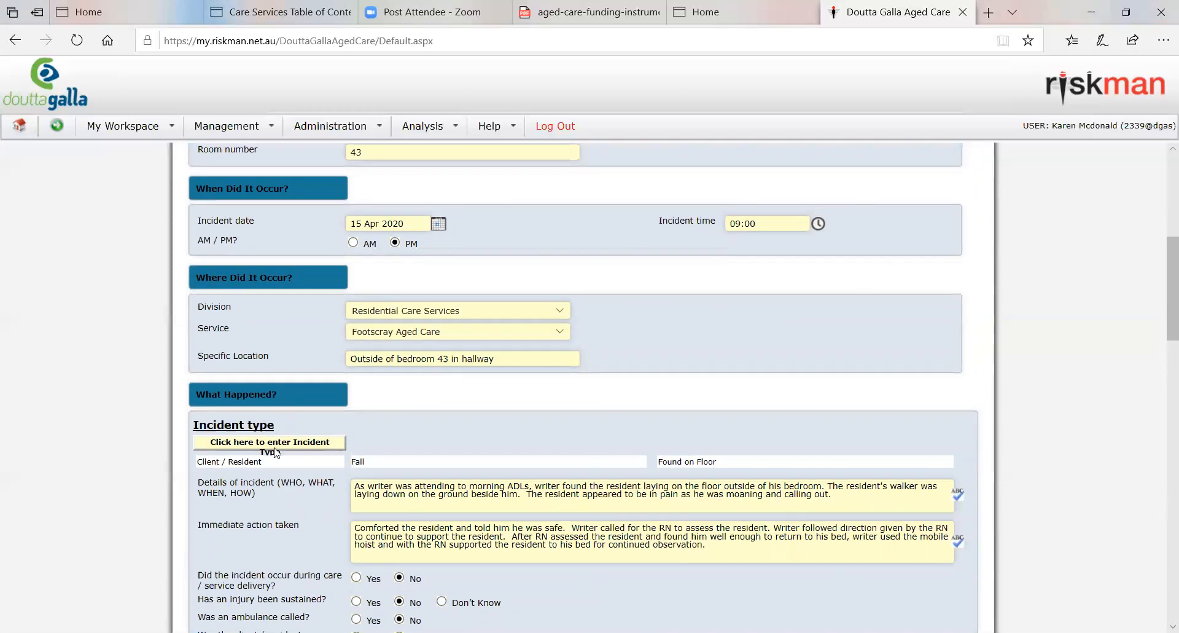
pyautogui.scroll(-5, 810, 466)
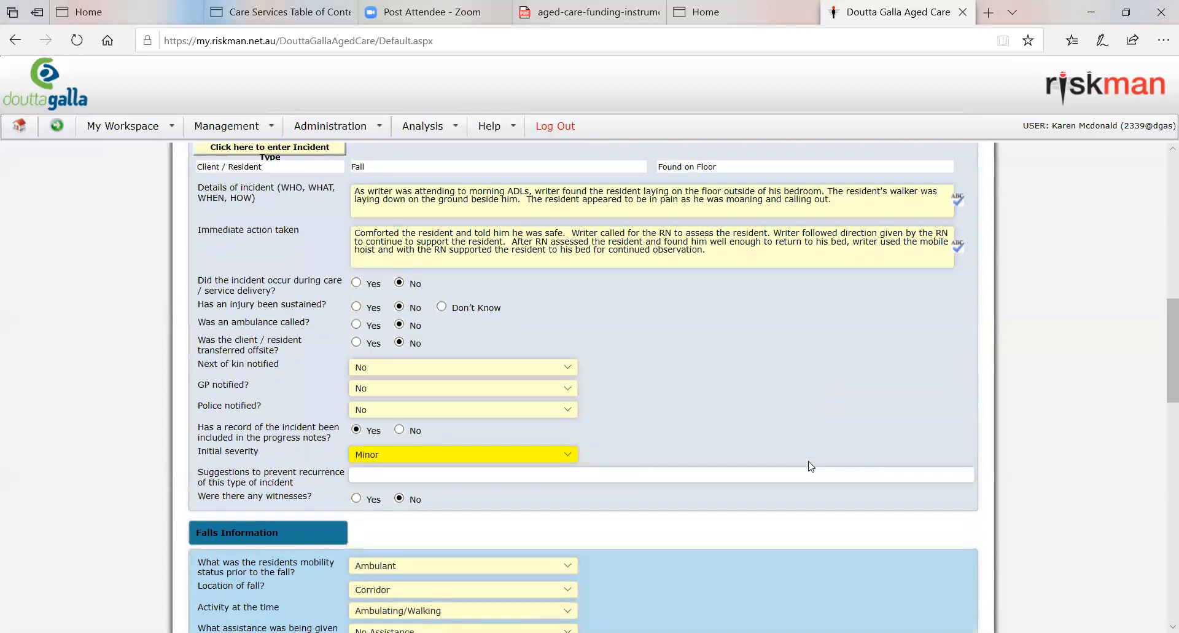
pyautogui.scroll(10, 737, 461)
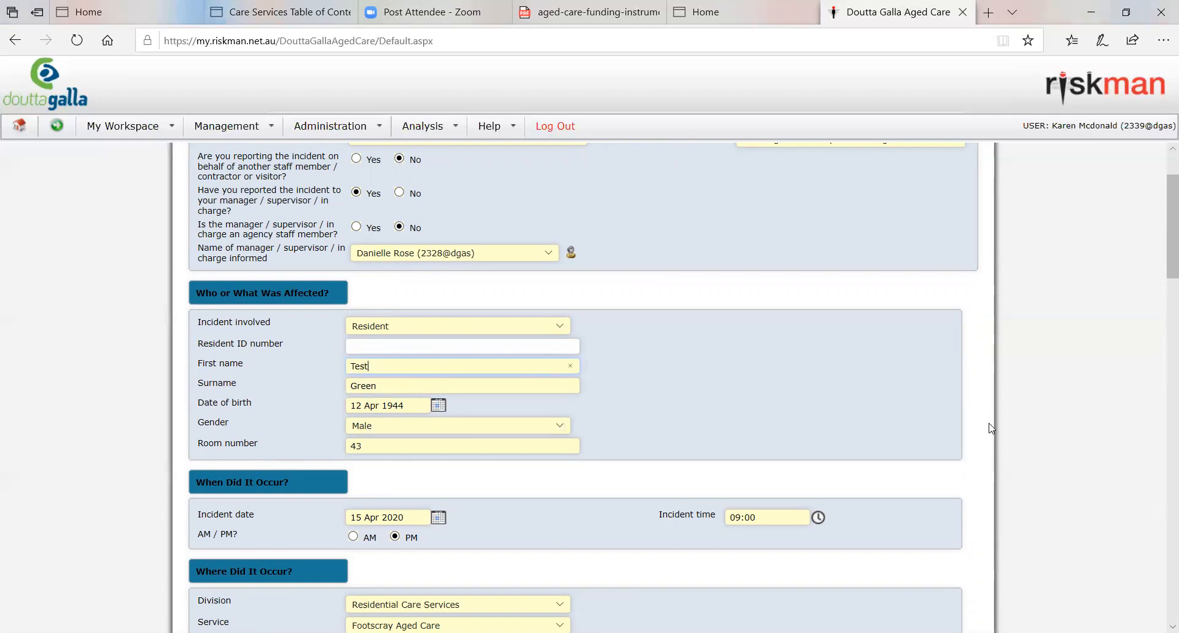
# Step: Start submitting the incident to view the submission choices, and return to the form instead of completing the submission
pyautogui.scroll(-5, 991, 428)
pyautogui.scroll(-5, 995, 437)
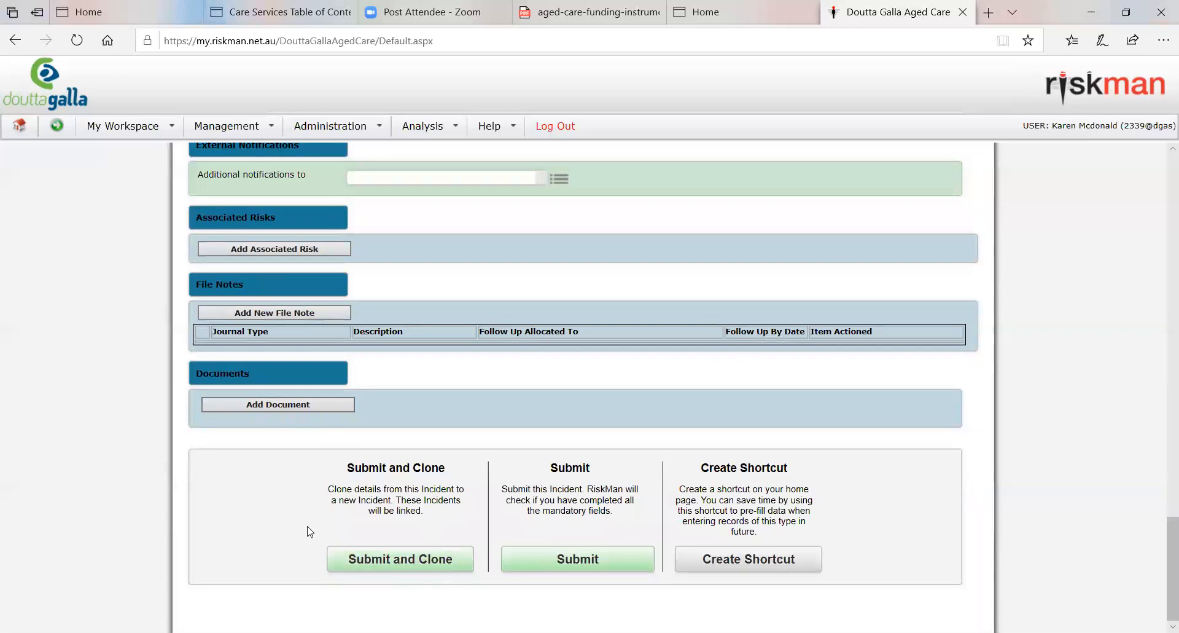
pyautogui.click(578, 560)
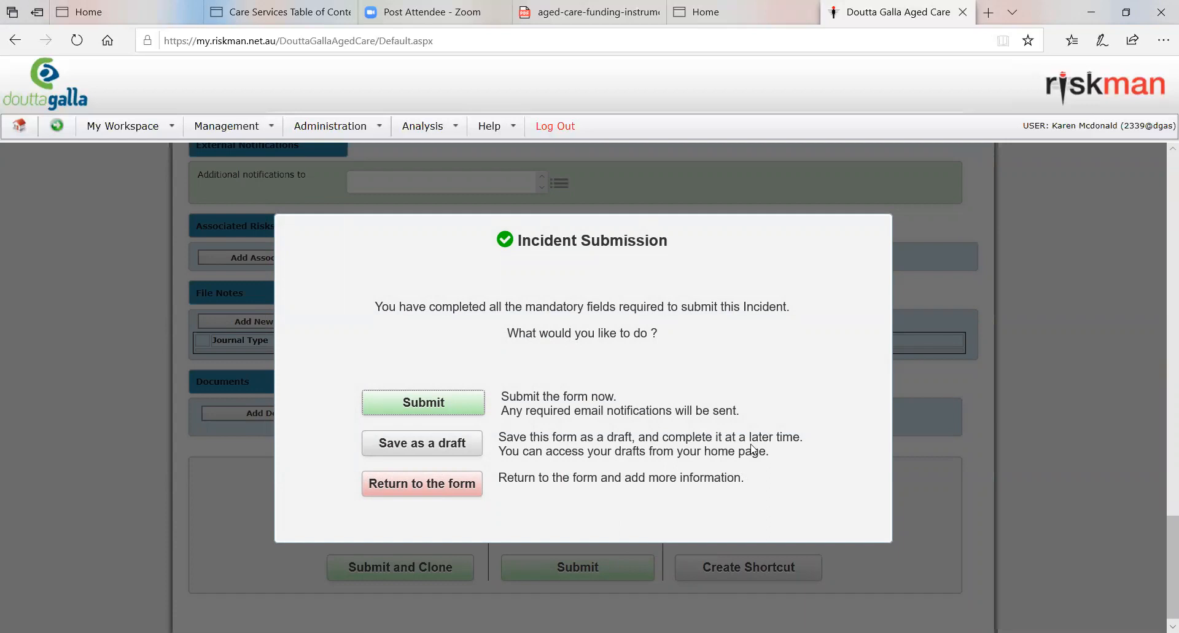
pyautogui.click(425, 483)
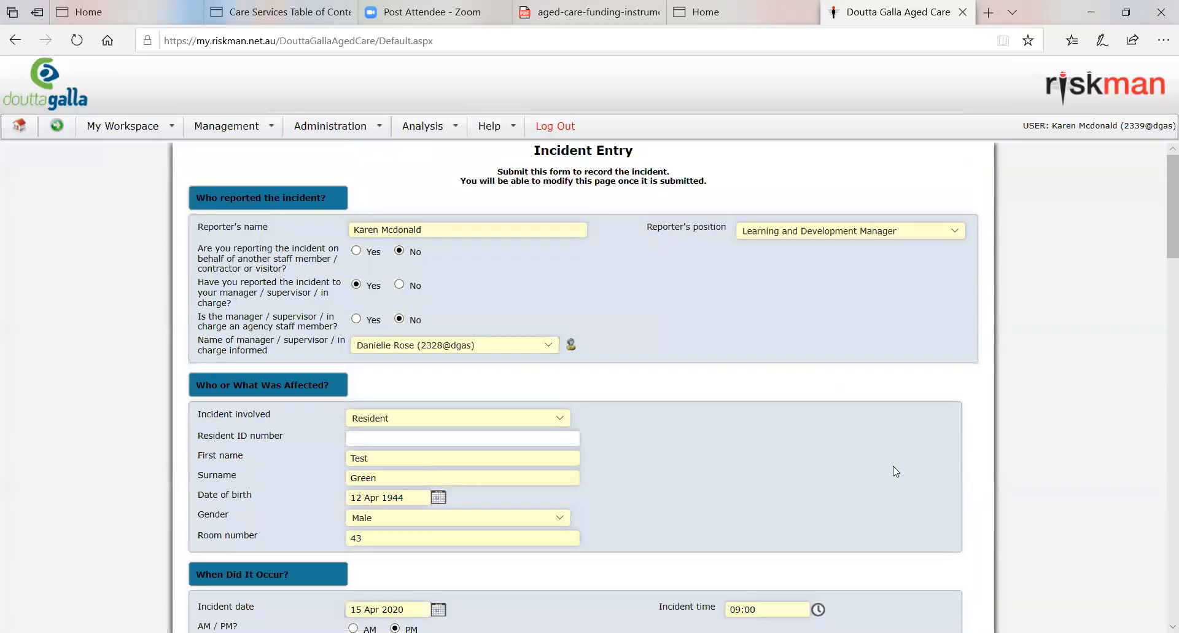
pyautogui.scroll(-2, 893, 467)
pyautogui.scroll(-10, 896, 471)
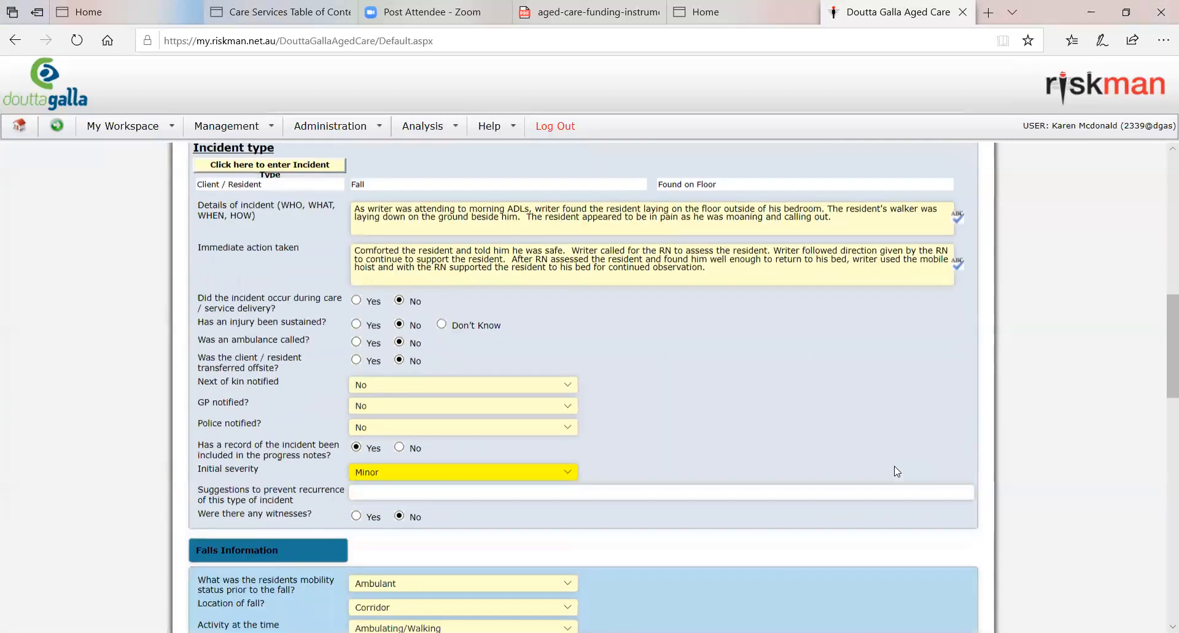
pyautogui.scroll(-15, 895, 467)
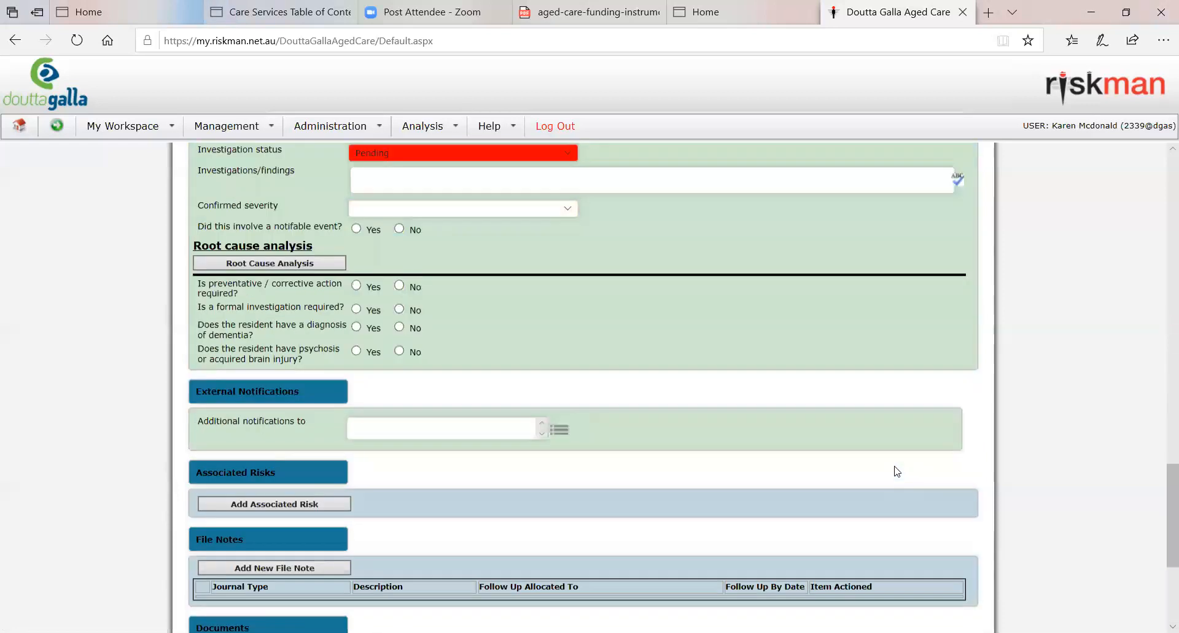
pyautogui.scroll(20, 898, 470)
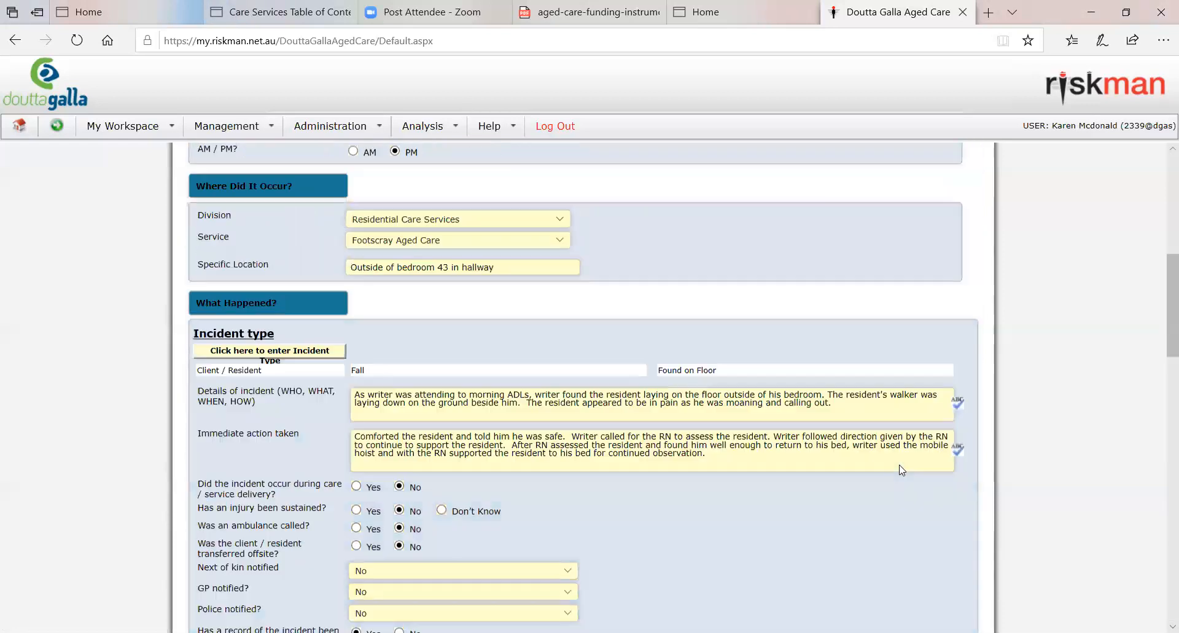
# Step: Look through the incident form once more, from the reporter and resident details through the falls information, investigation and file note sections
pyautogui.scroll(-3, 899, 468)
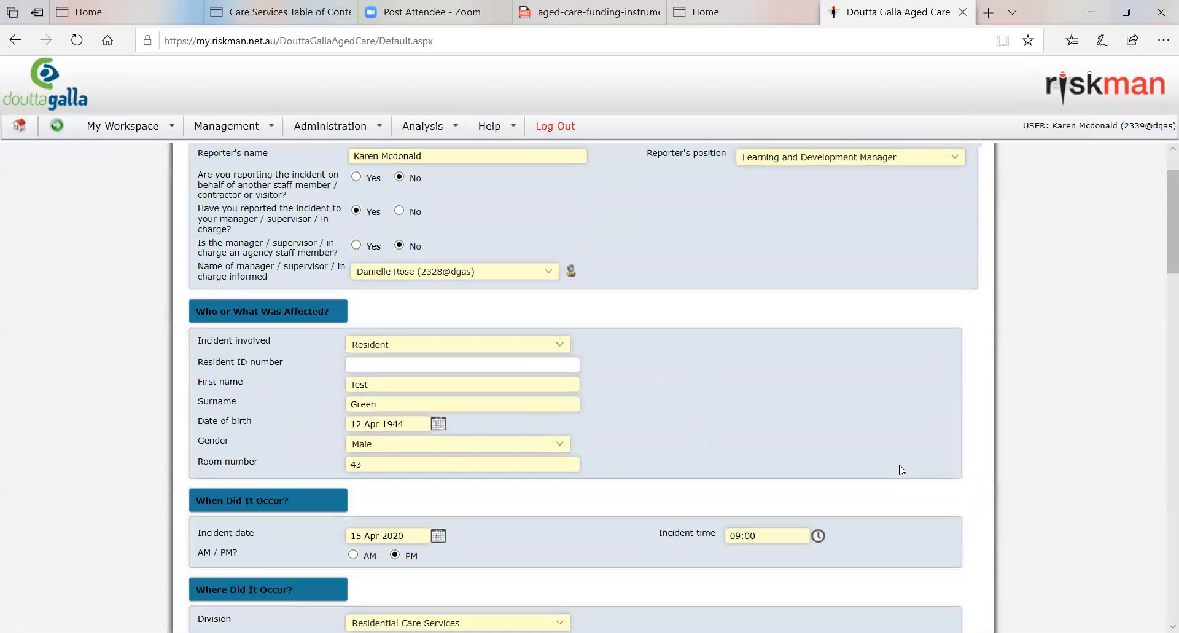
pyautogui.scroll(-5, 901, 470)
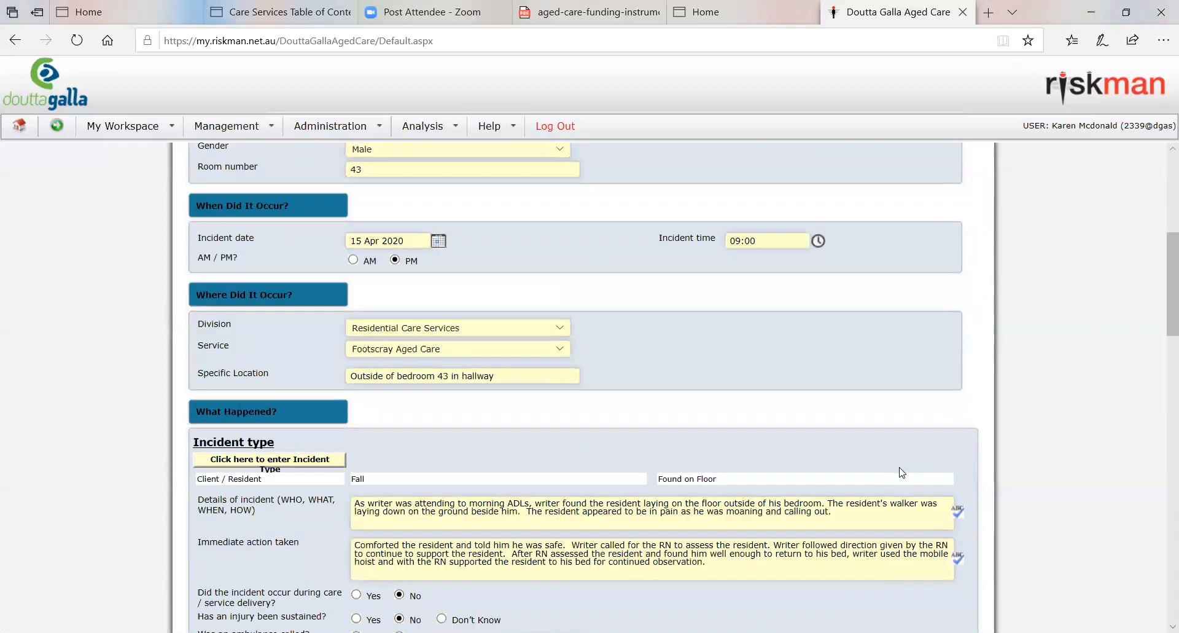
pyautogui.scroll(-2, 902, 471)
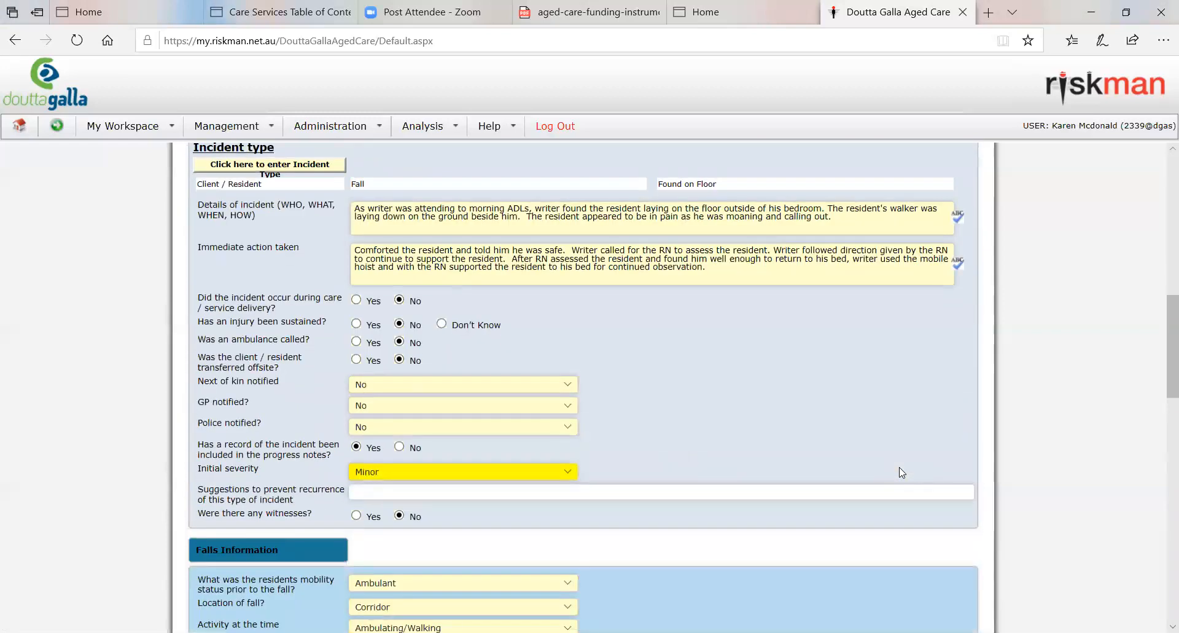
pyautogui.scroll(-5, 901, 472)
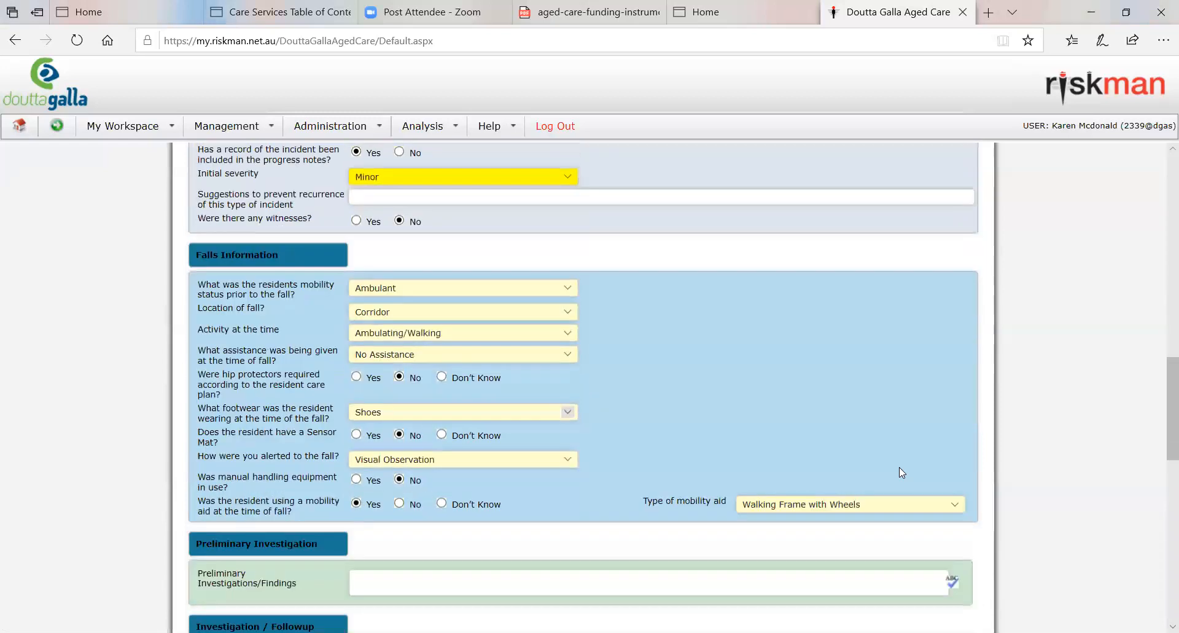
pyautogui.scroll(-2, 901, 472)
pyautogui.scroll(-4, 901, 472)
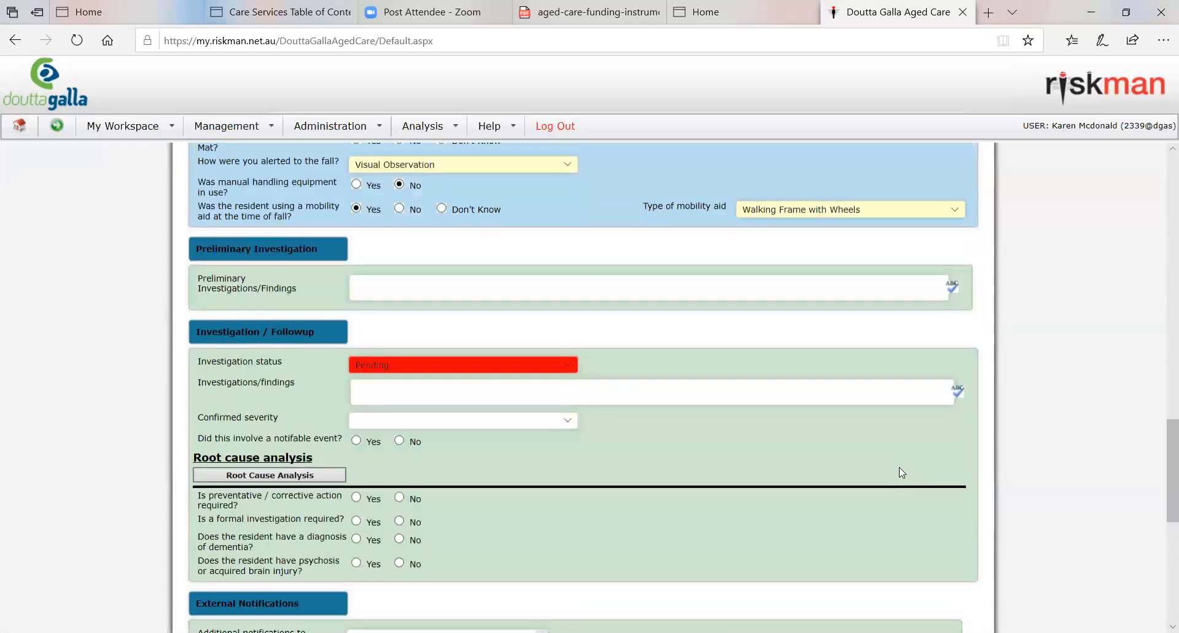
pyautogui.scroll(-3, 901, 471)
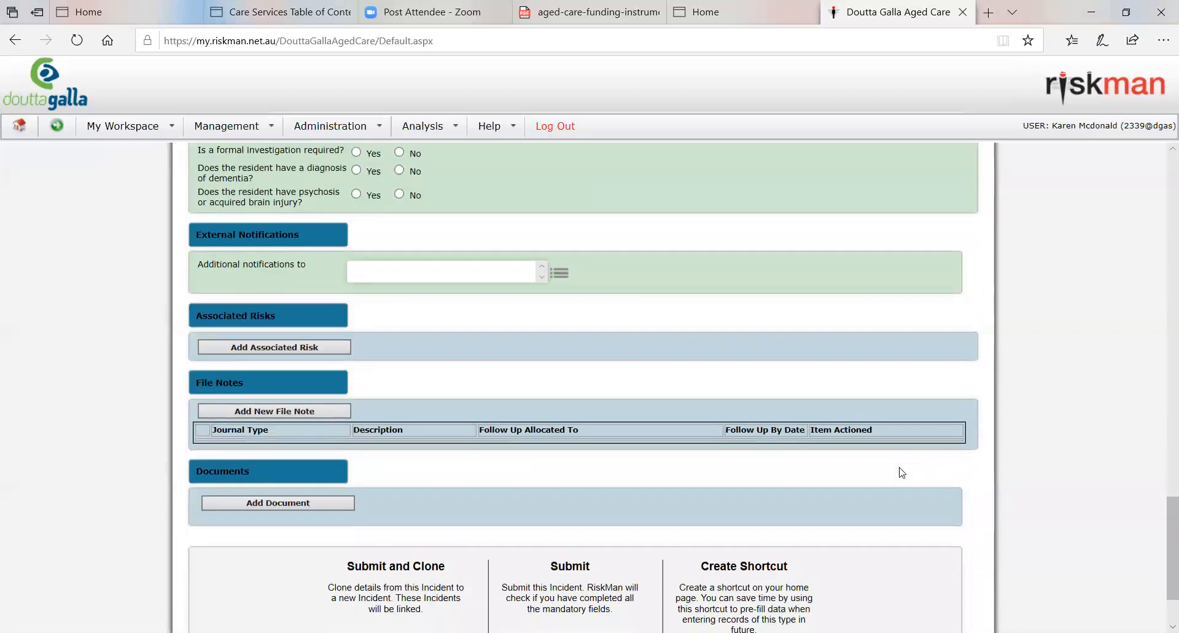
pyautogui.scroll(3, 901, 472)
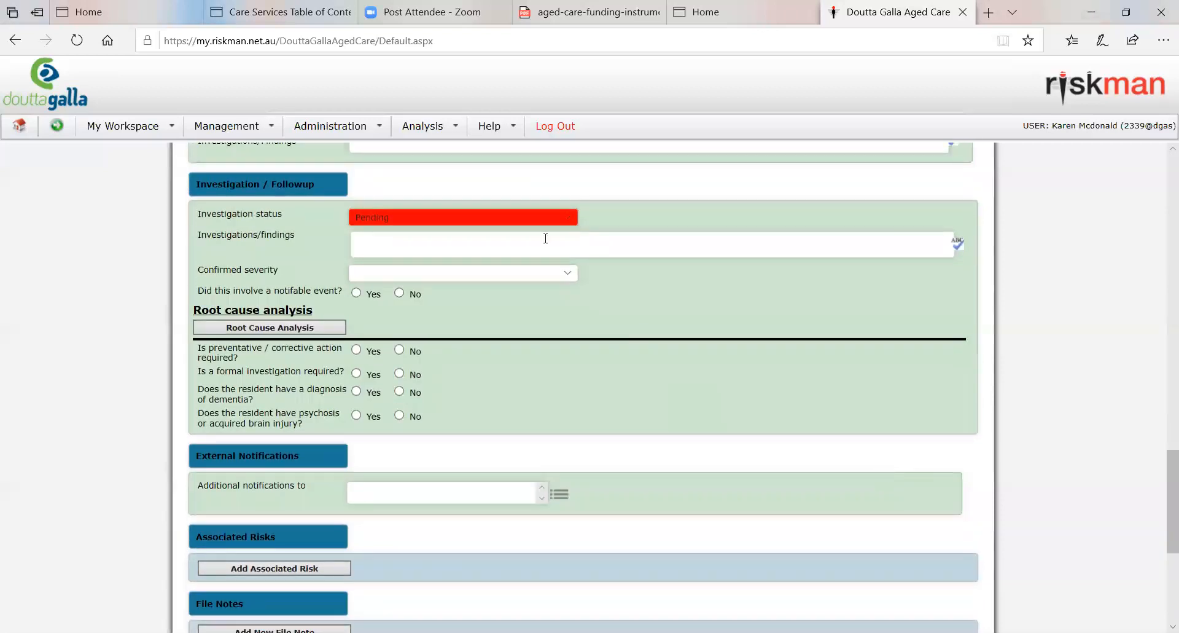
pyautogui.scroll(4, 686, 433)
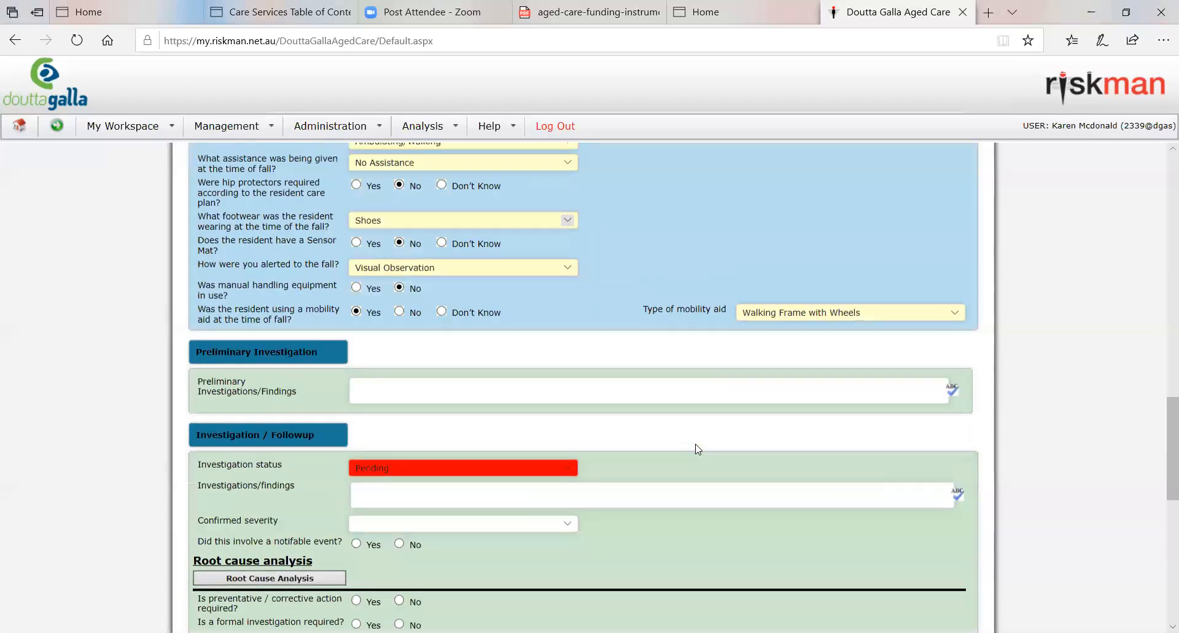
# Step: Submit the completed fall incident and choose to submit the form now instead of saving it as a draft
pyautogui.scroll(-8, 698, 448)
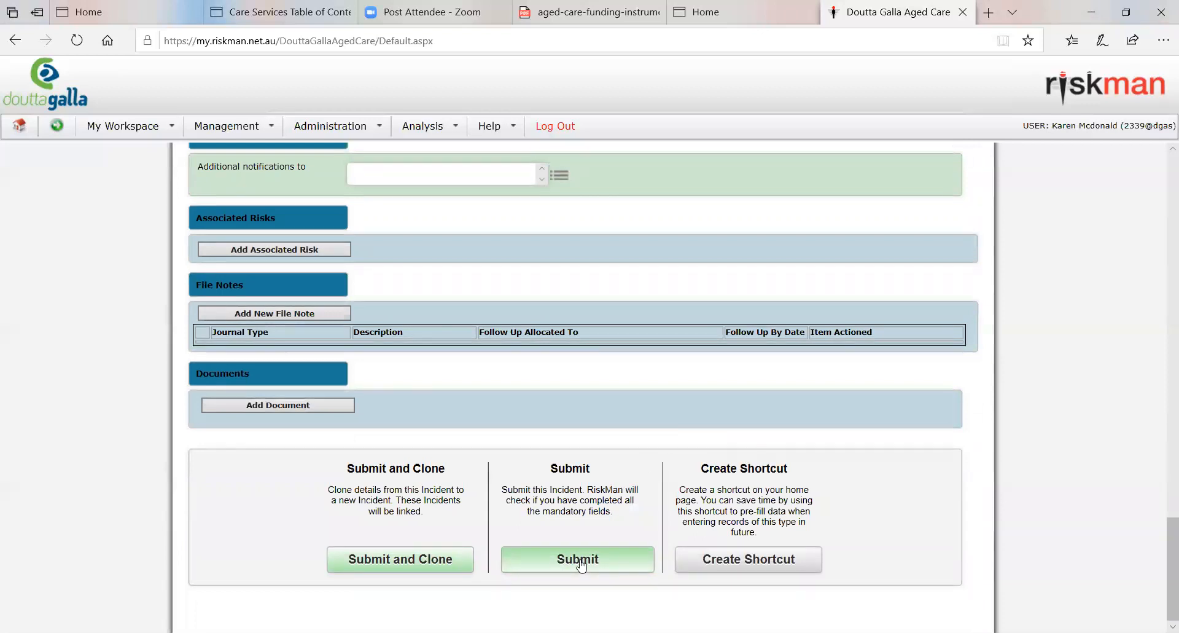
pyautogui.click(580, 560)
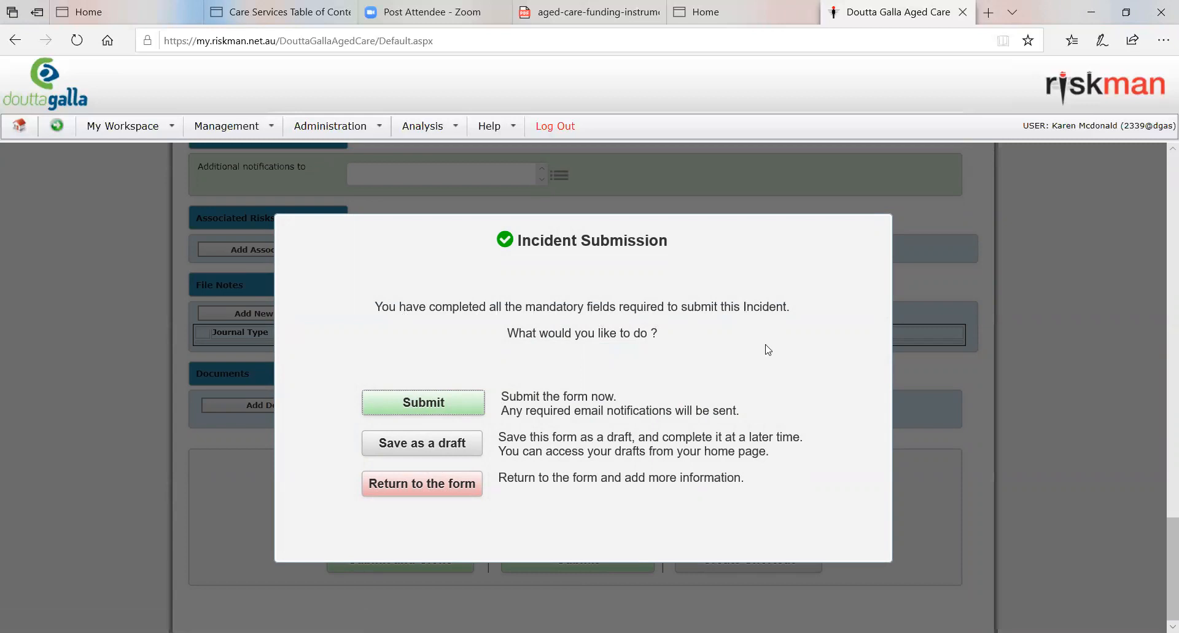
pyautogui.click(422, 406)
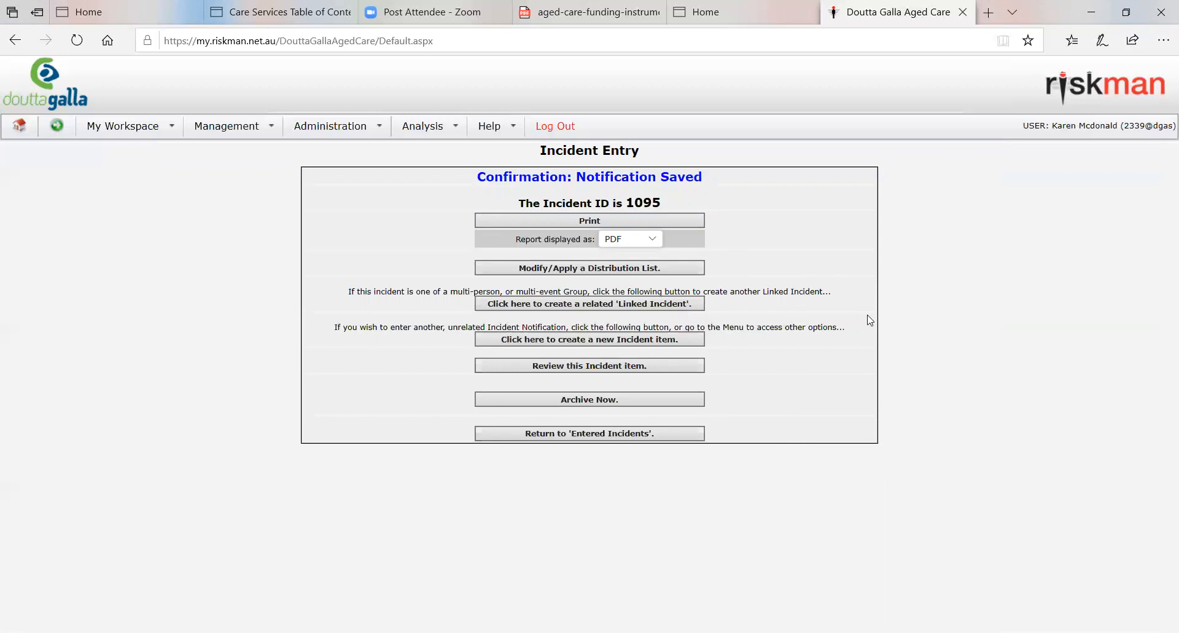
# Step: Open a new incident entry form and look over its blank sections
pyautogui.click(244, 128)
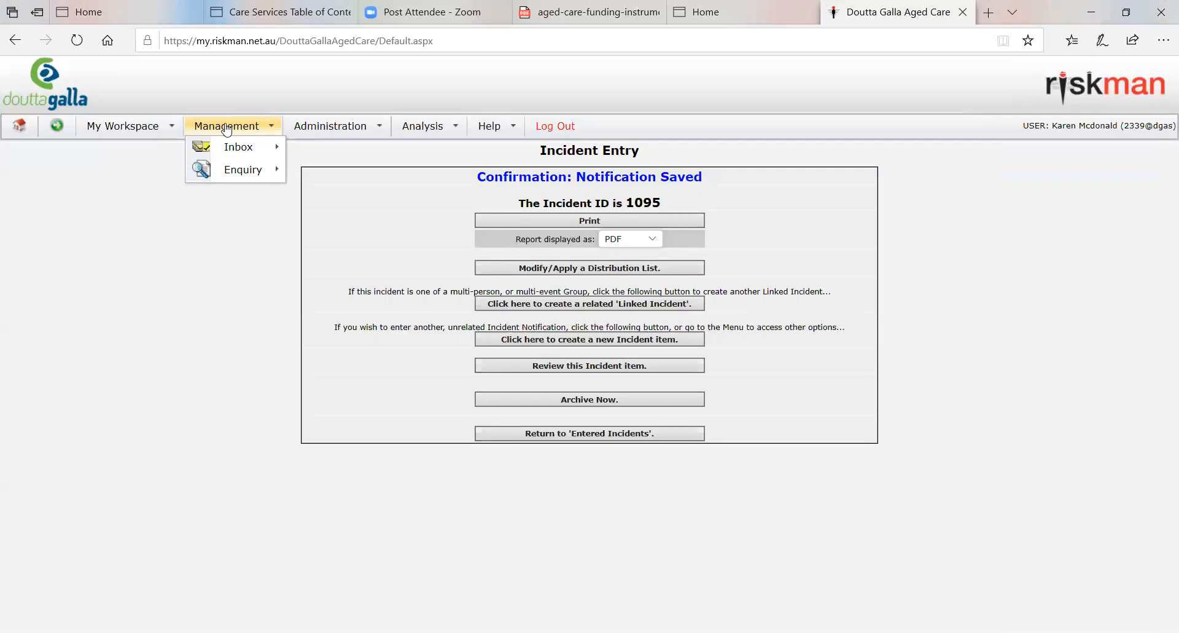
pyautogui.click(135, 125)
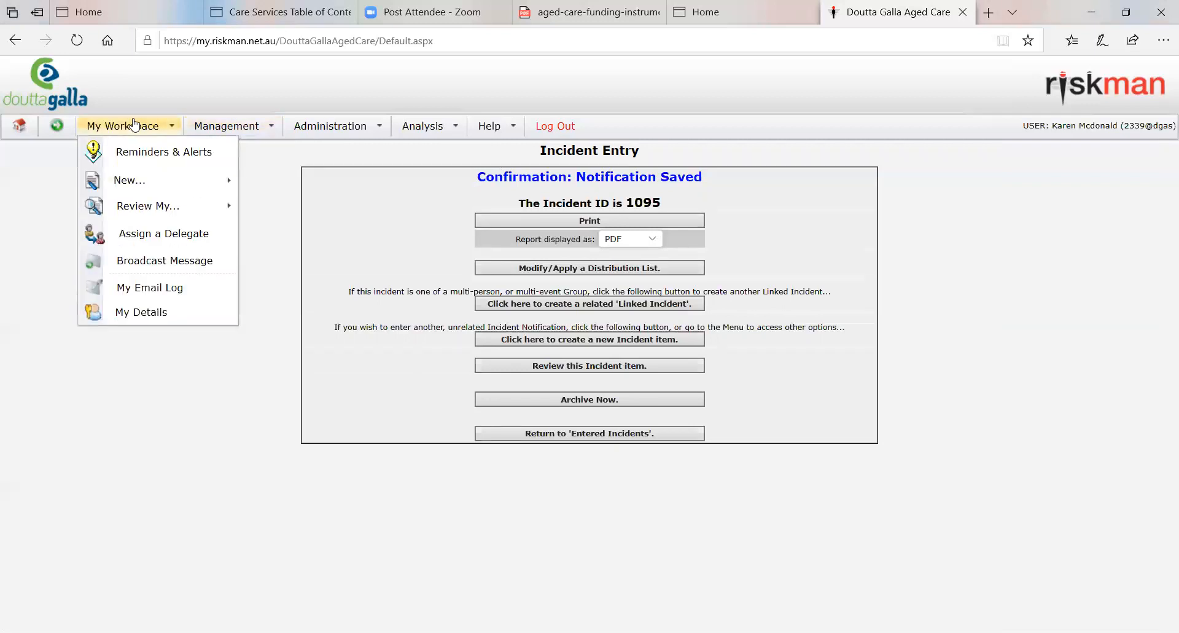
pyautogui.moveTo(130, 181)
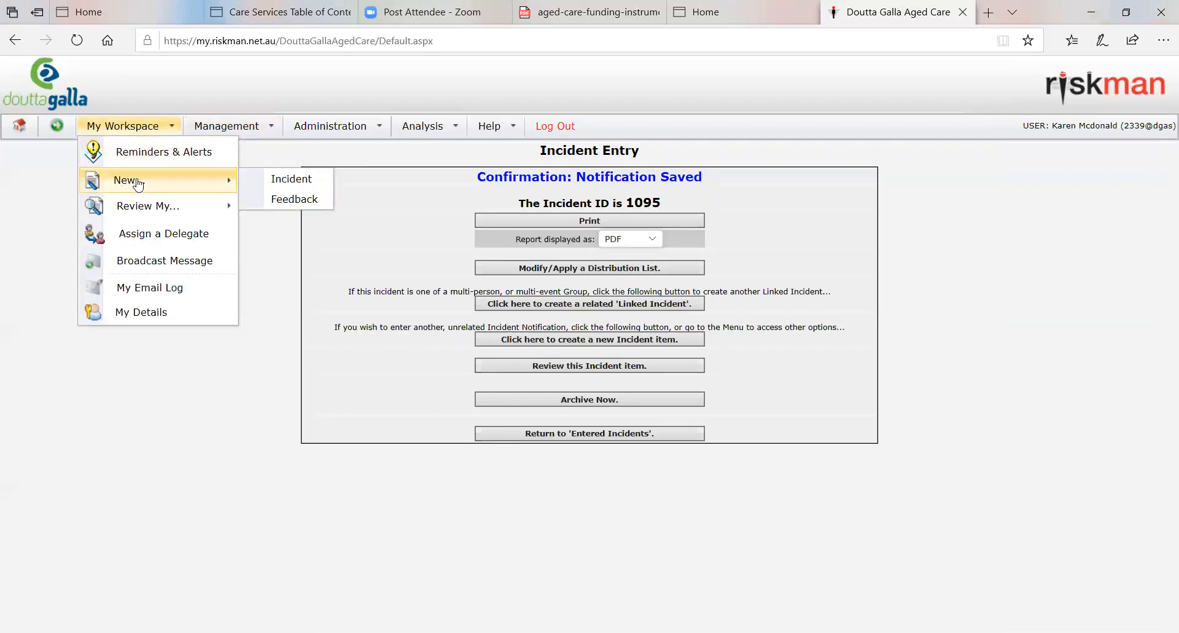
pyautogui.click(314, 184)
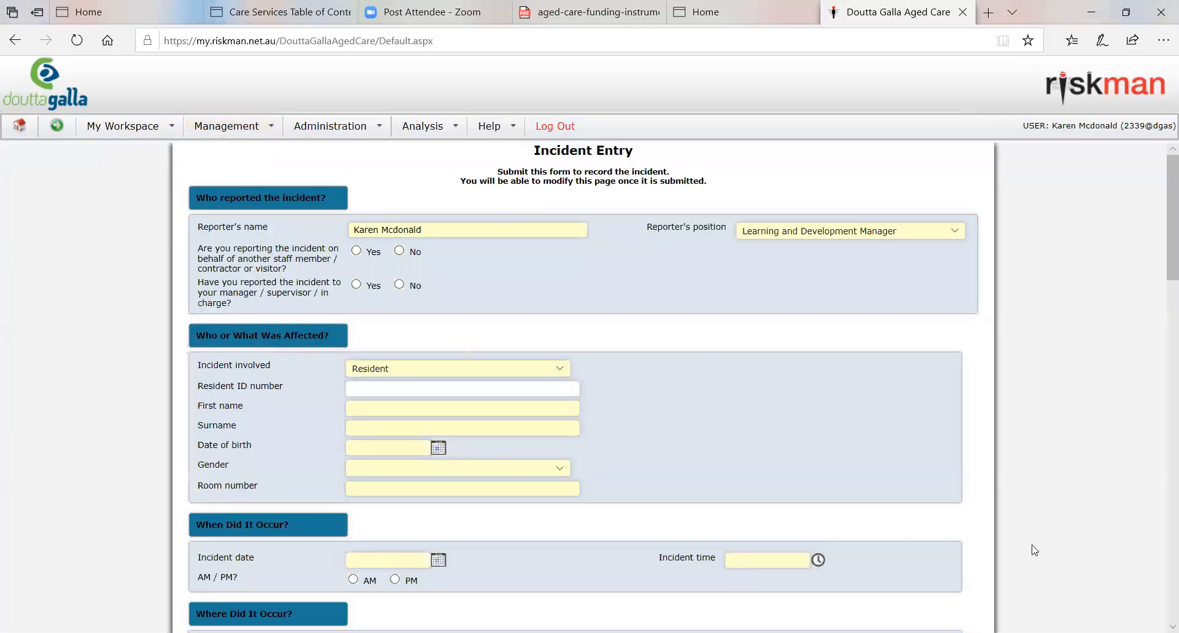
pyautogui.scroll(-5, 711, 408)
pyautogui.scroll(5, 727, 462)
# Step: Start a new feedback entry form, discarding the autosaved one
pyautogui.doubleClick(126, 128)
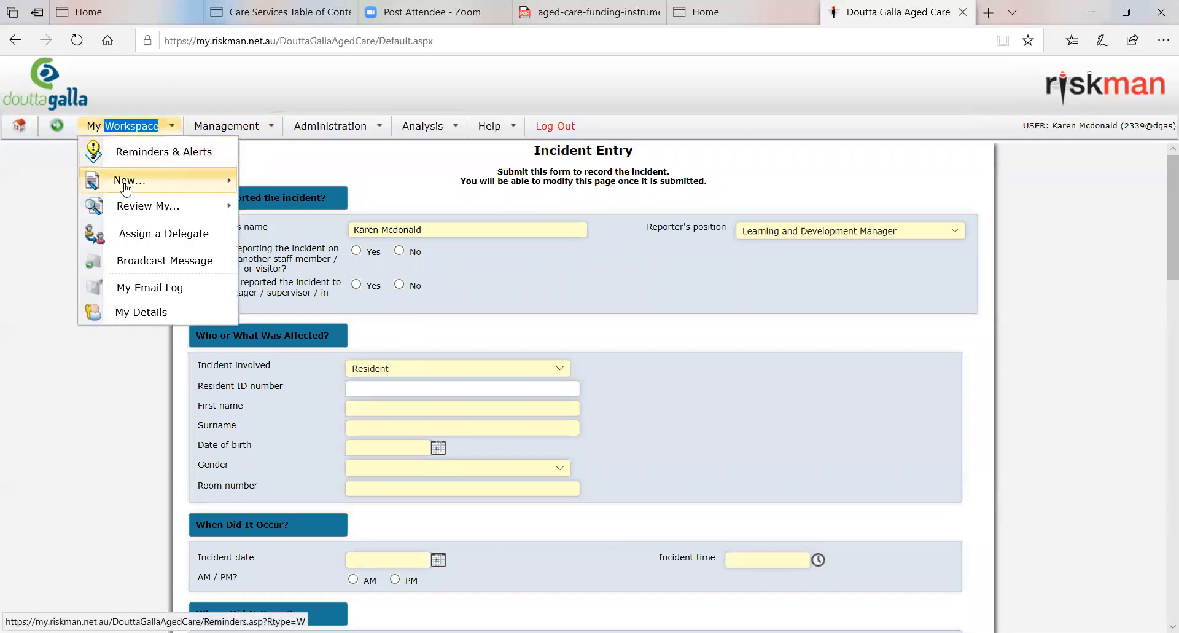
pyautogui.moveTo(126, 189)
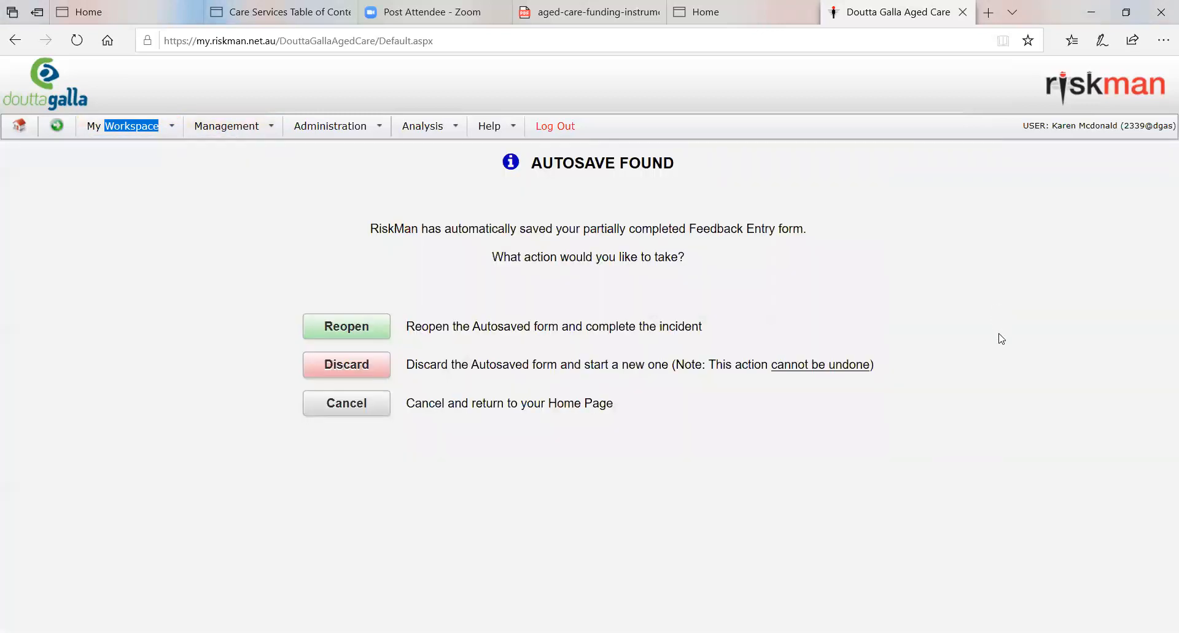
pyautogui.click(374, 369)
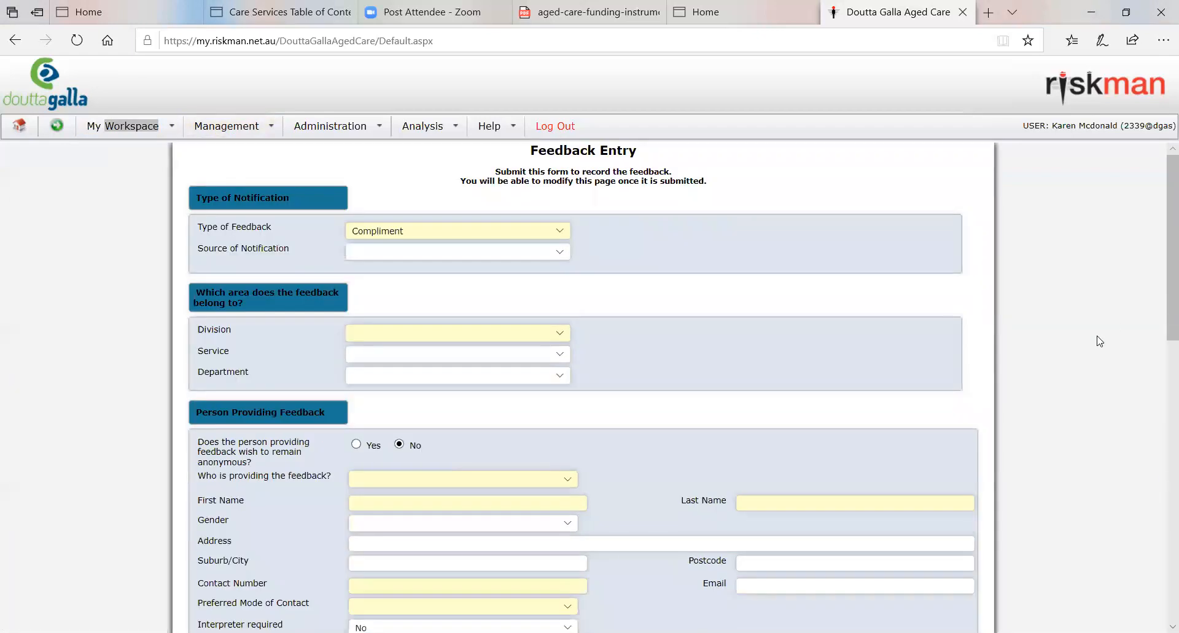
# Step: View the available choices for the type of feedback and the source of notification, keeping the feedback type as Compliment
pyautogui.click(565, 231)
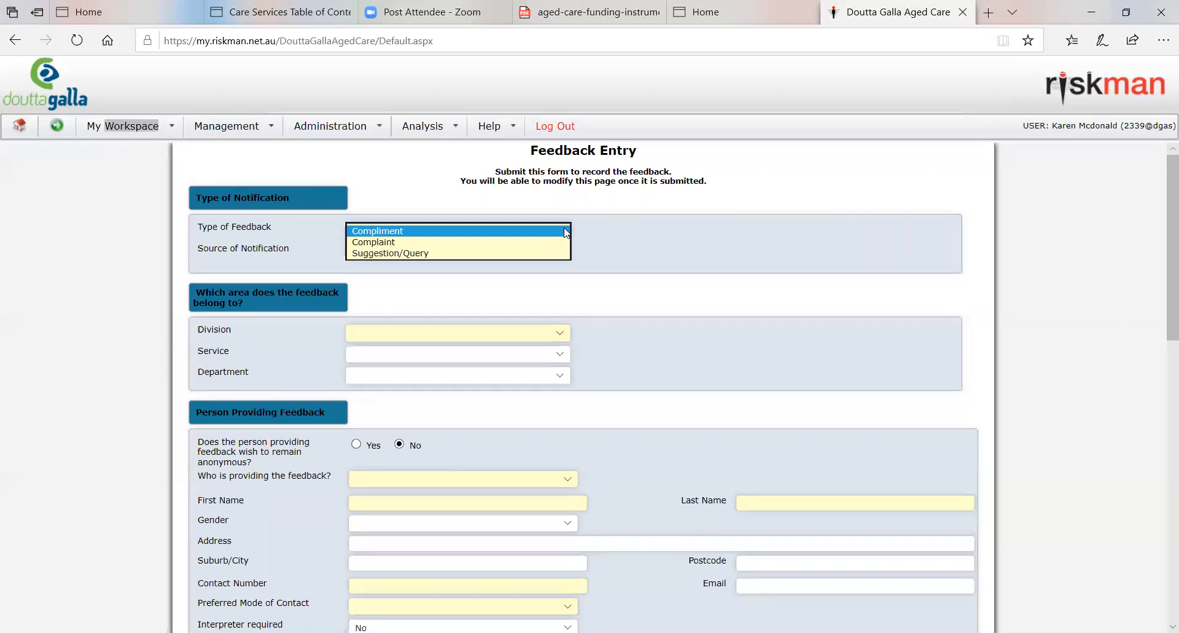
pyautogui.click(566, 231)
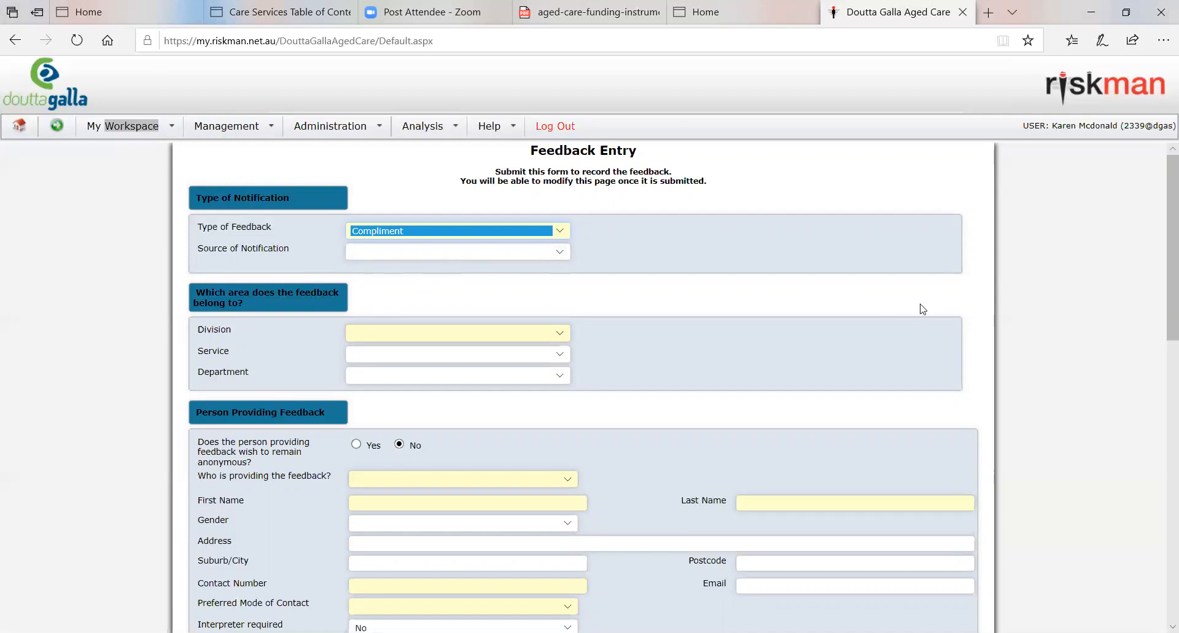
pyautogui.click(569, 252)
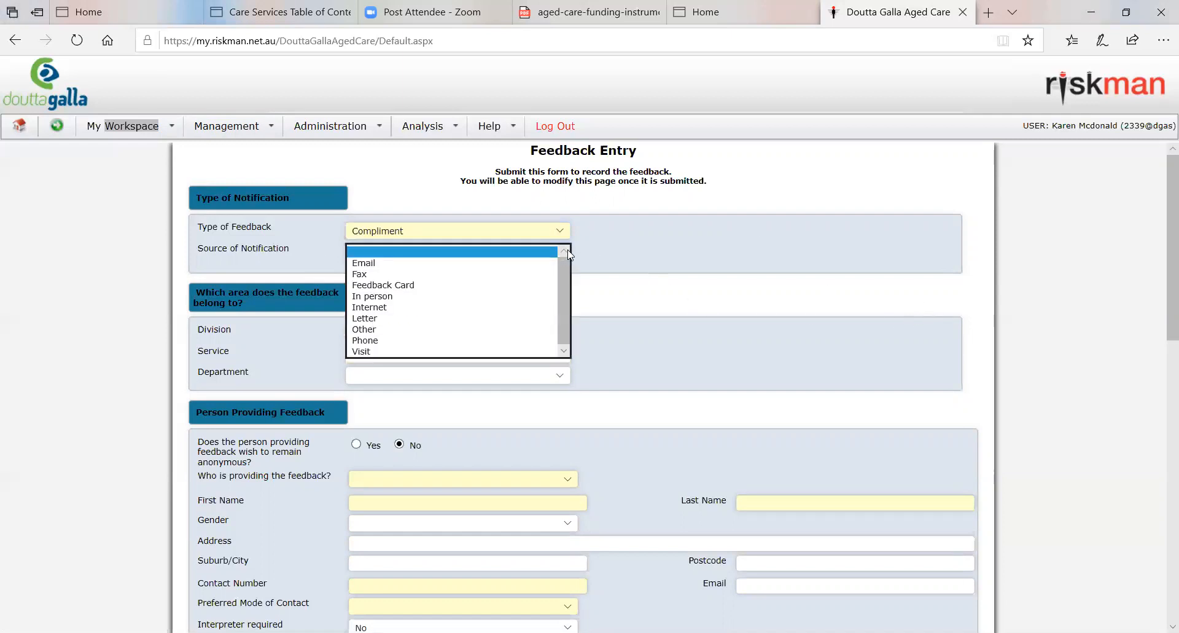
pyautogui.click(860, 274)
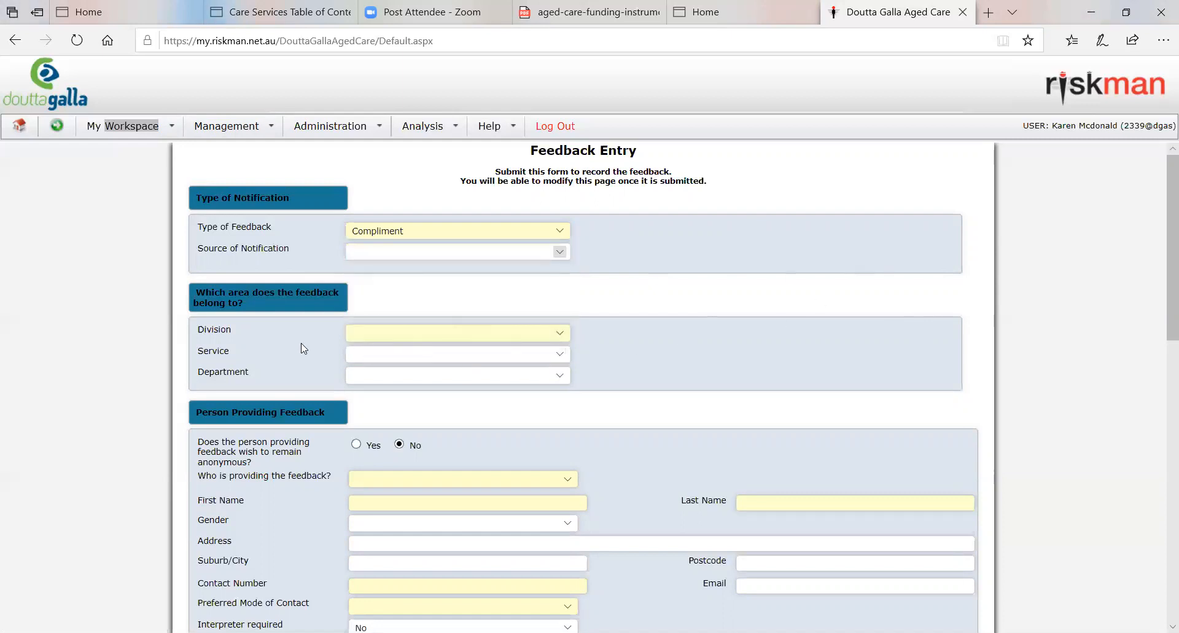
# Step: Set the feedback's division to Residential Care Services and its service to Footscray Aged Care, and view the department choices
pyautogui.scroll(-3, 661, 295)
pyautogui.scroll(3, 662, 294)
pyautogui.scroll(-1, 742, 322)
pyautogui.click(564, 262)
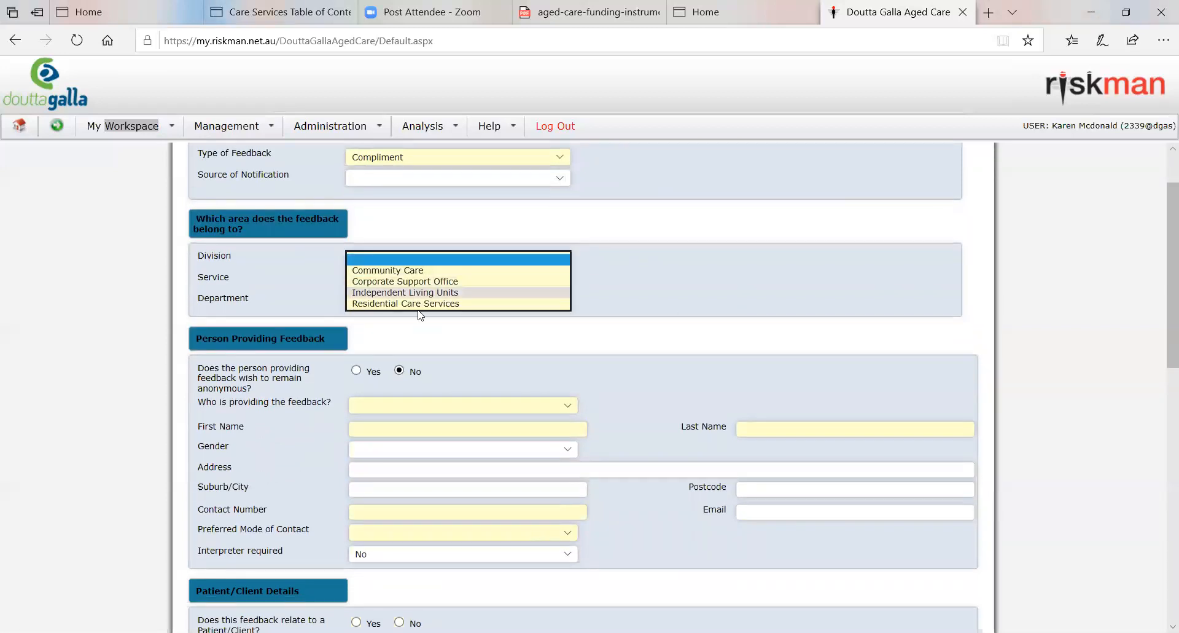
pyautogui.click(768, 297)
pyautogui.click(559, 281)
pyautogui.click(560, 258)
pyautogui.click(415, 304)
pyautogui.click(562, 283)
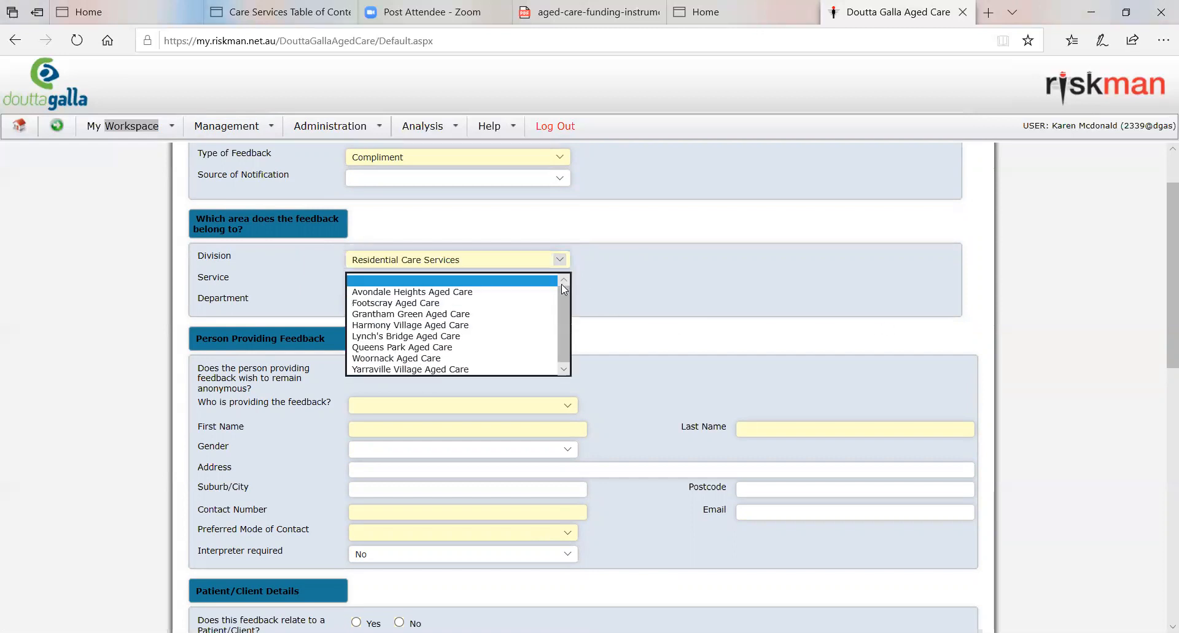
pyautogui.click(688, 297)
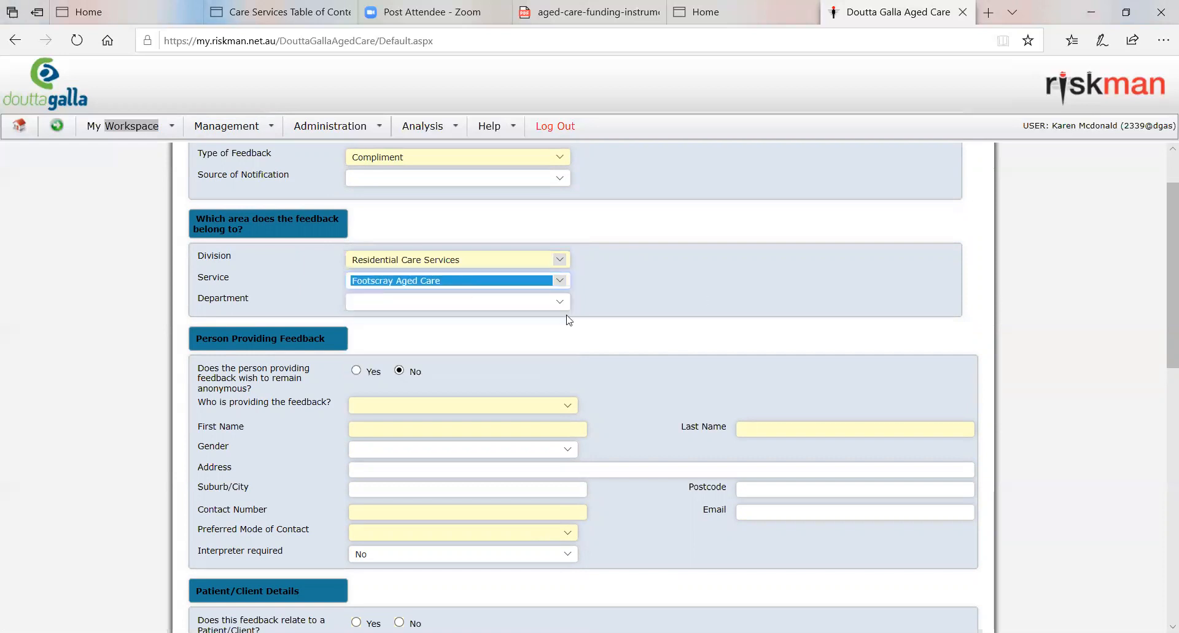
pyautogui.click(557, 302)
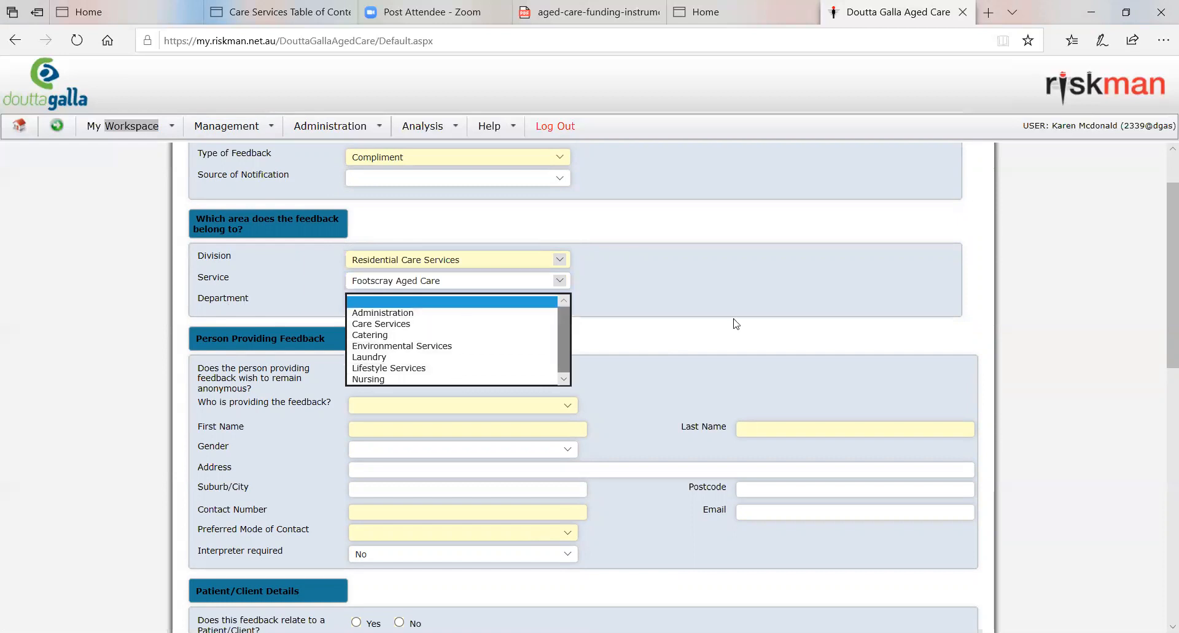
pyautogui.click(794, 281)
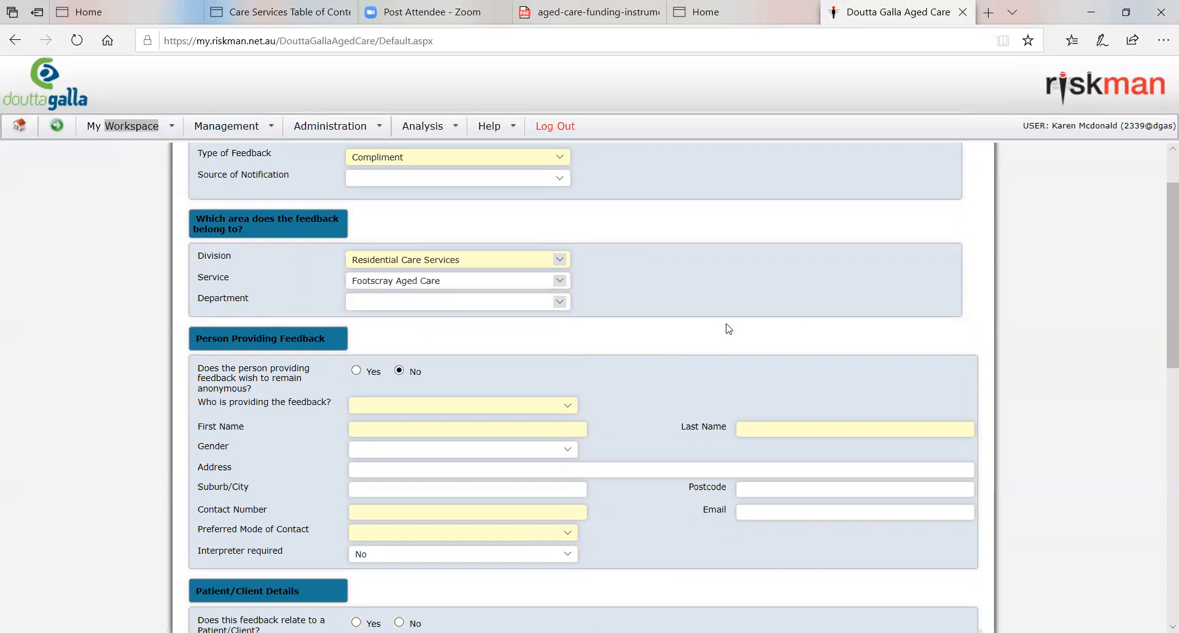
# Step: Try the Yes answer for whether the person providing feedback wishes to remain anonymous, and set it back to No
pyautogui.scroll(-2, 728, 327)
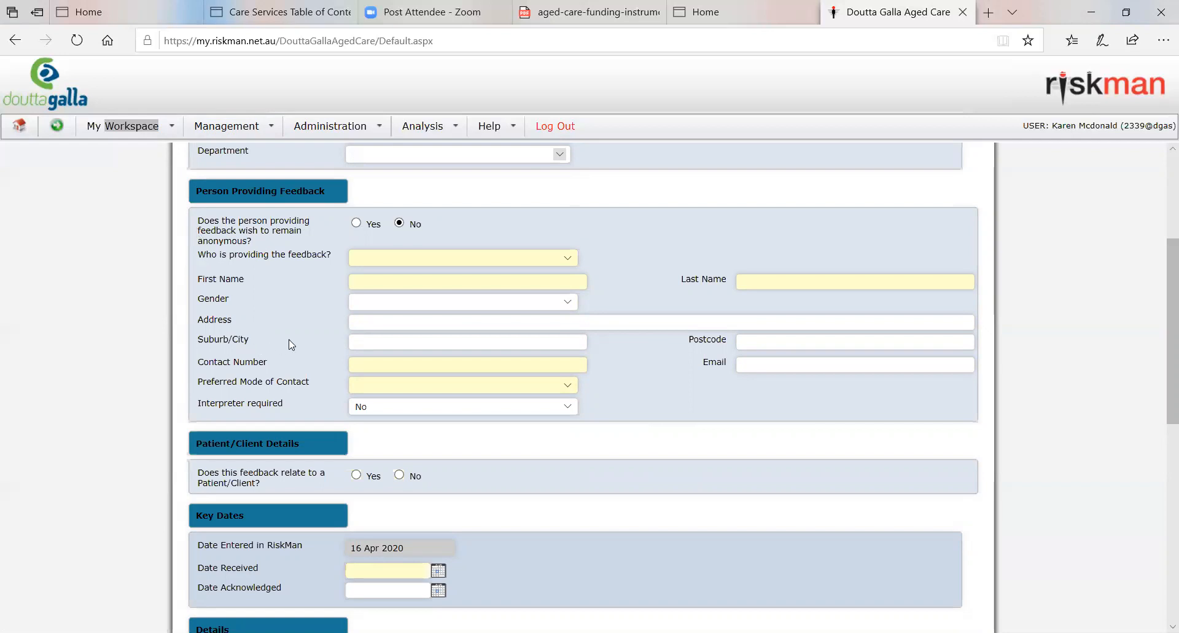
pyautogui.click(357, 224)
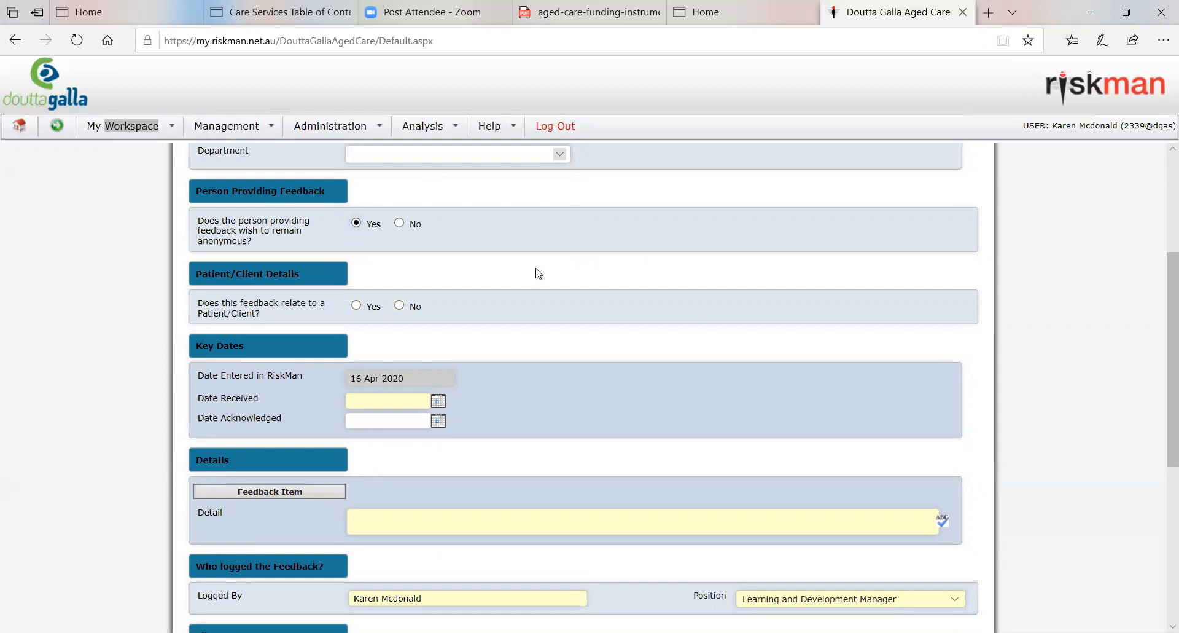
pyautogui.click(399, 223)
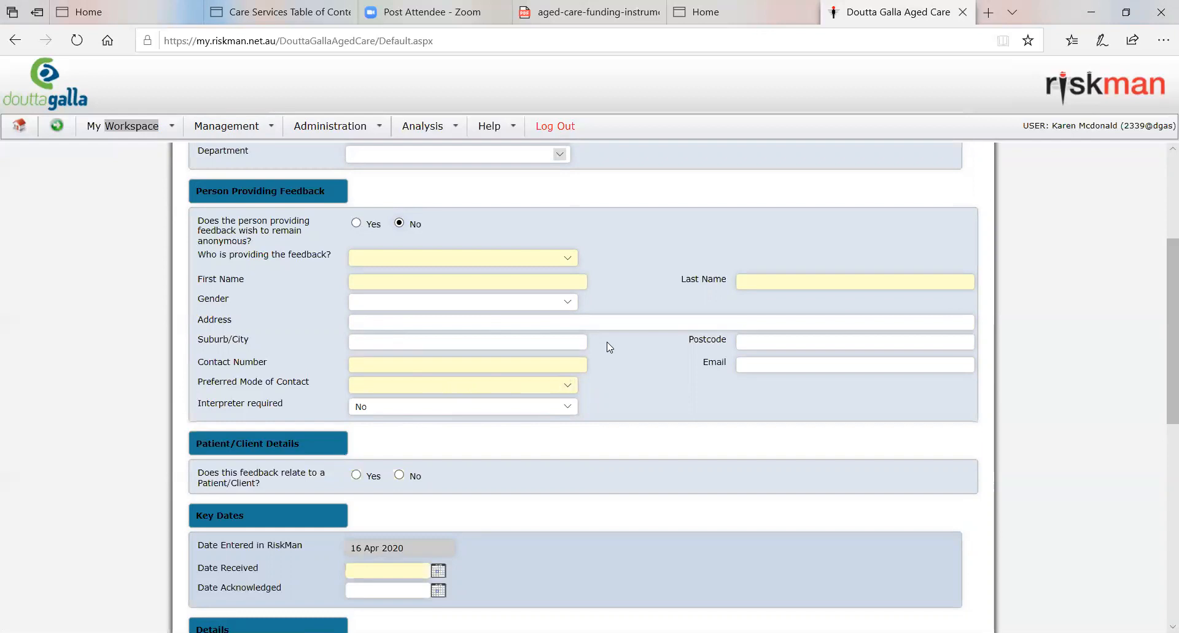
# Step: Examine the rest of the feedback form, including patient details, key dates, feedback details, file notes, documents and submission options, and return to its start
pyautogui.scroll(-2, 642, 442)
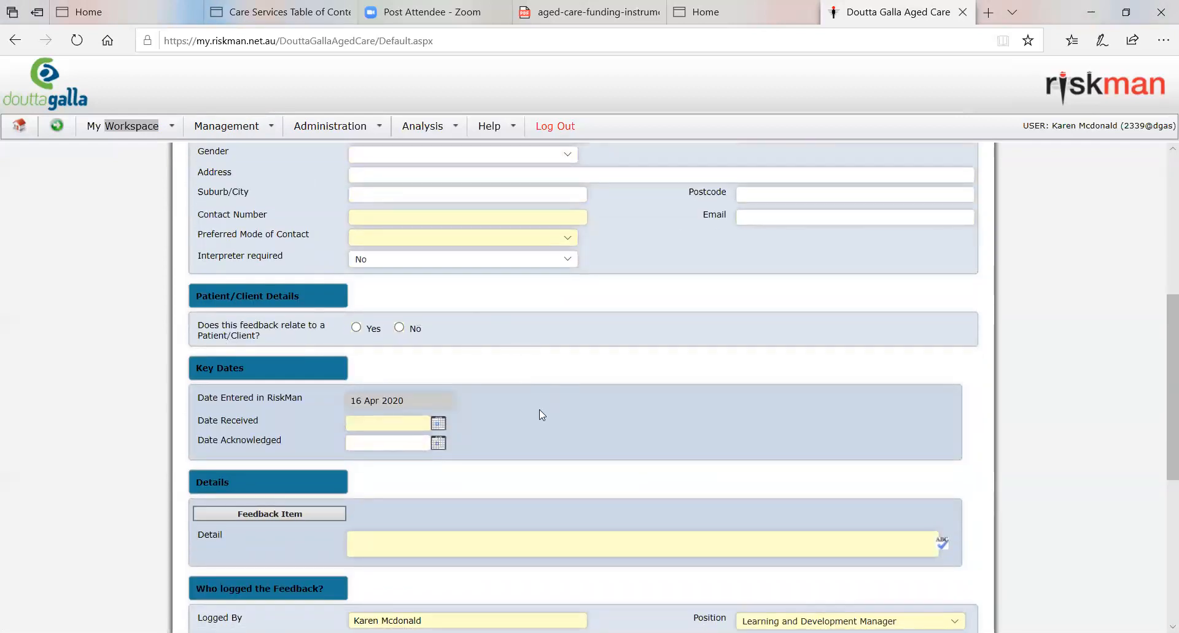
pyautogui.scroll(-1, 543, 415)
pyautogui.scroll(-1, 542, 415)
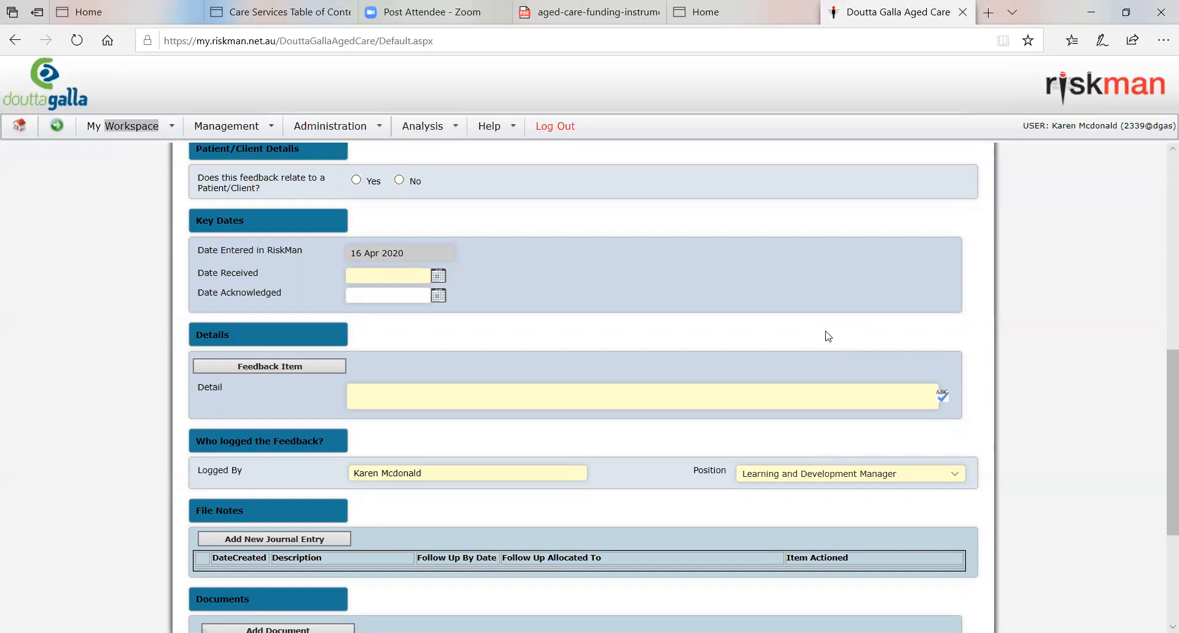
pyautogui.scroll(-3, 1058, 337)
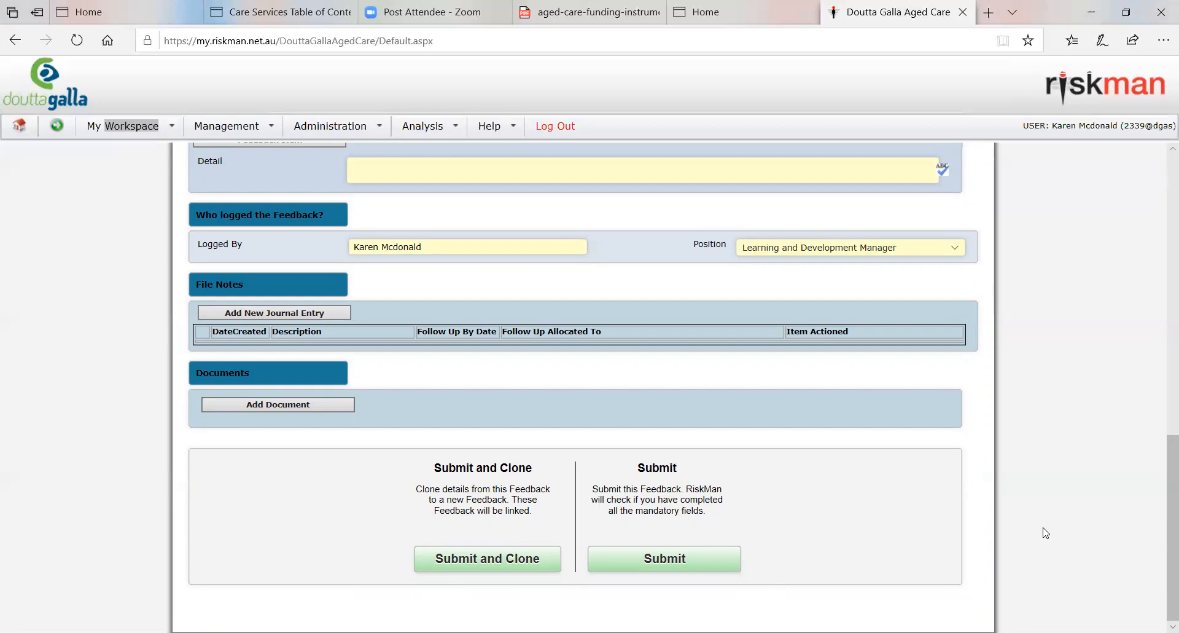
pyautogui.scroll(10, 1067, 558)
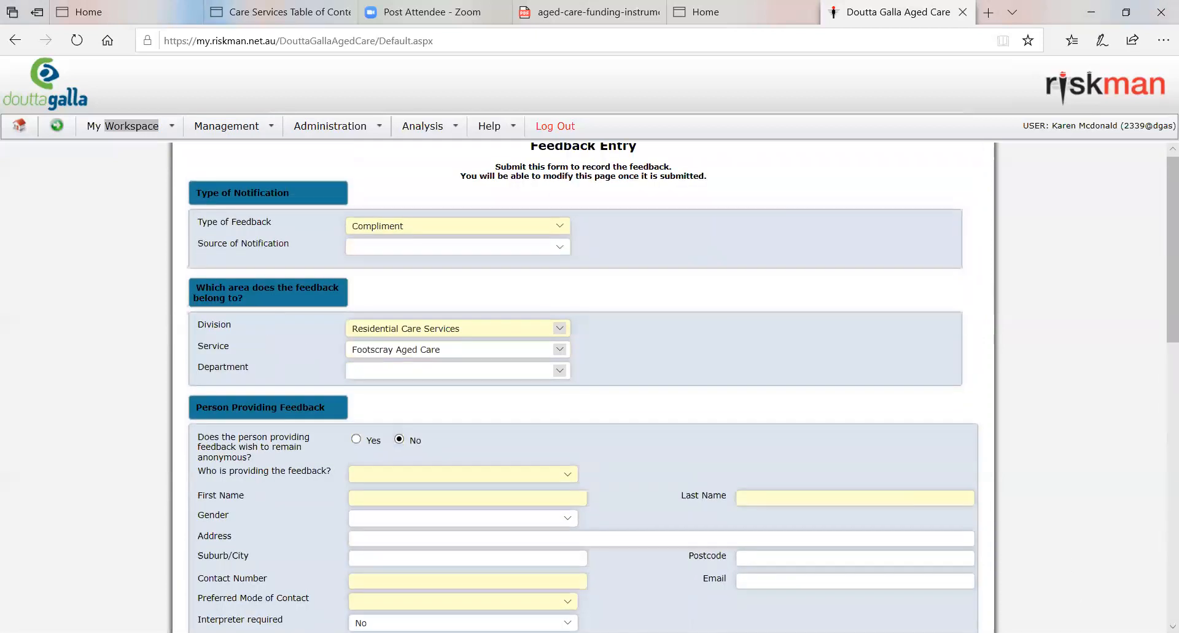
pyautogui.scroll(1, 856, 371)
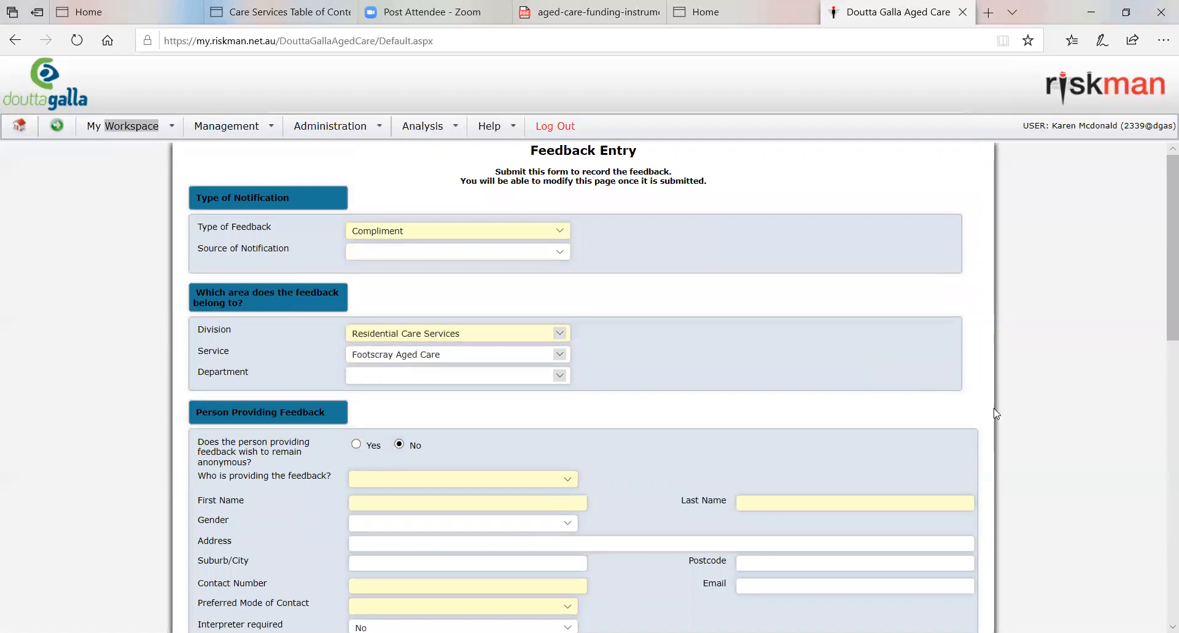